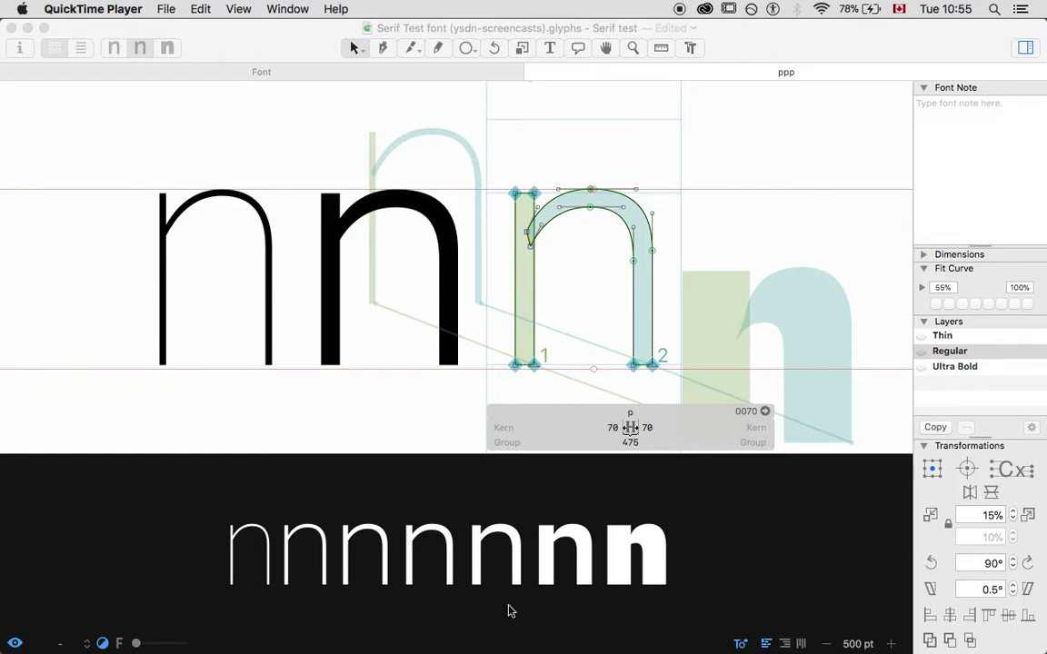
- Switch to the Sérgio Sans font file and preview its text in each master, from Thin through Ultra Bold, Condensed and Extended
{"action": "mouse_move", "coordinate": [723, 641]}
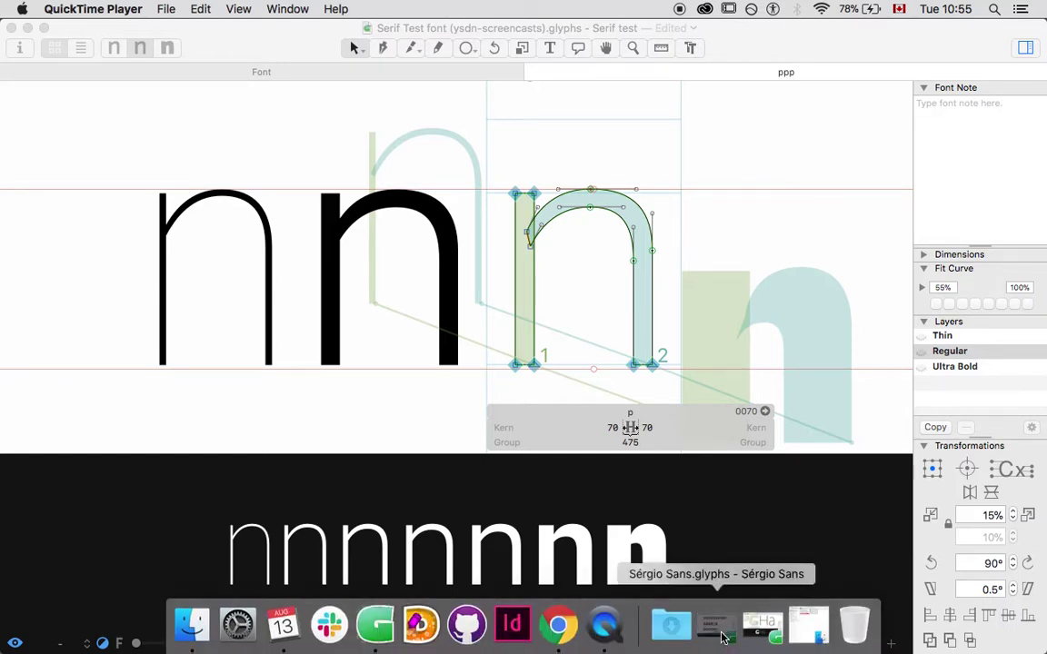
{"action": "left_click", "coordinate": [721, 636]}
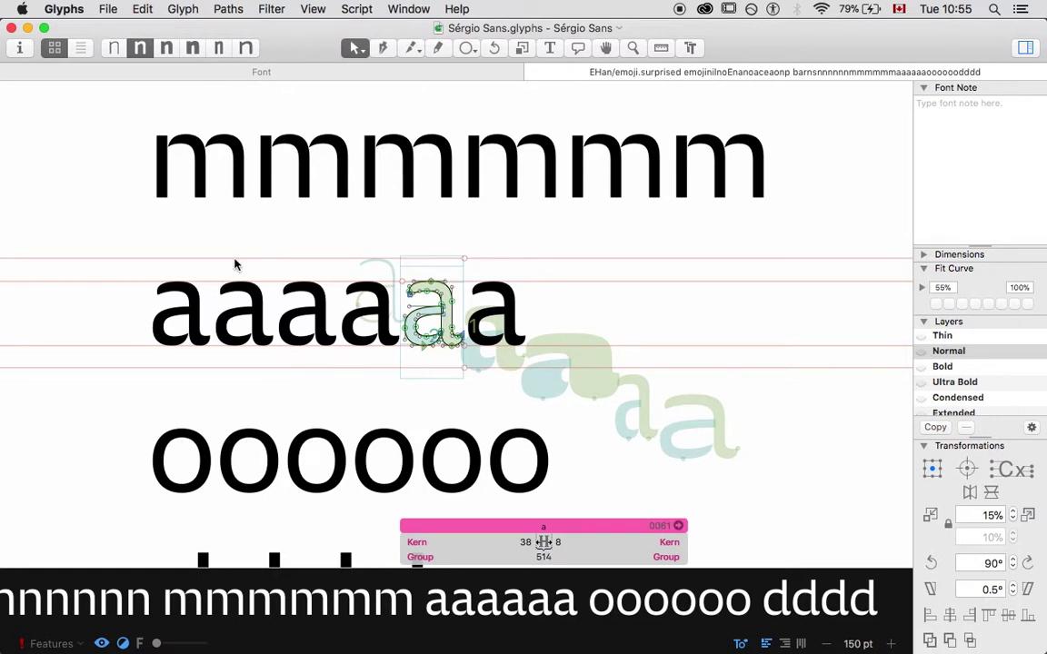
{"action": "left_click", "coordinate": [113, 47]}
{"action": "left_click", "coordinate": [139, 47]}
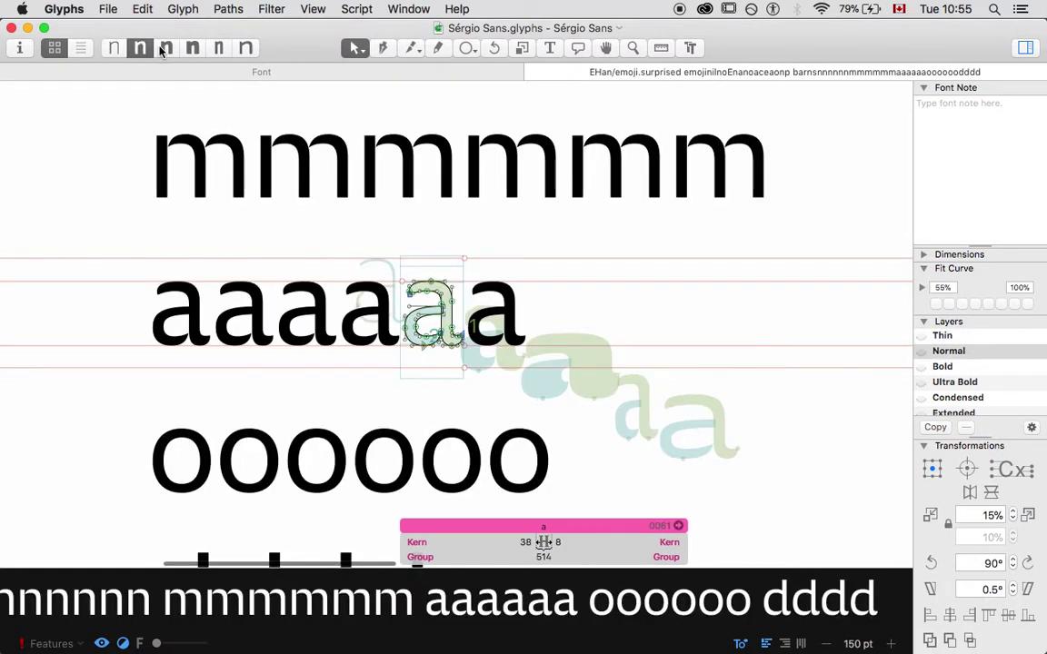
{"action": "left_click", "coordinate": [167, 48]}
{"action": "left_click", "coordinate": [193, 47]}
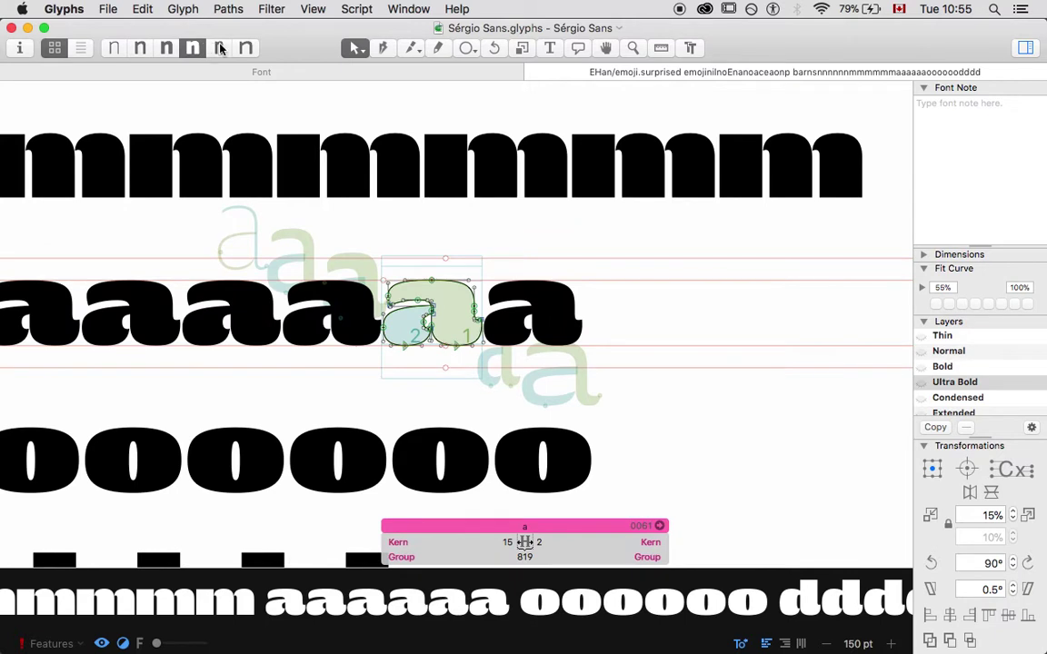
{"action": "left_click", "coordinate": [219, 47]}
{"action": "left_click", "coordinate": [244, 49]}
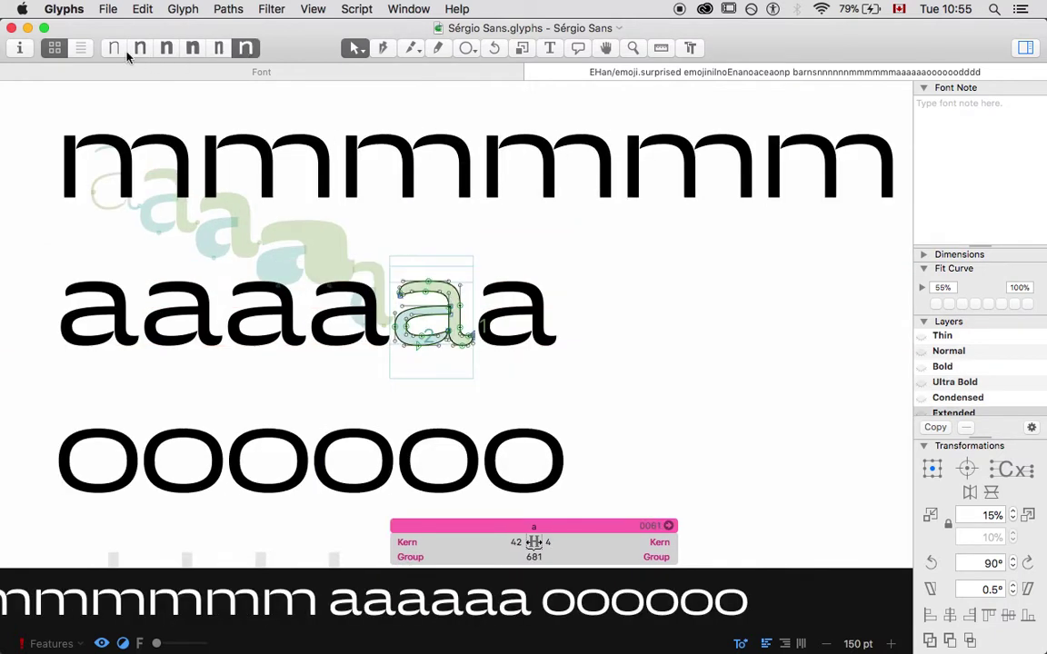
- Review the Ultra Bold, Thin, Condensed and Extended masters again and minimize the Sérgio Sans file
{"action": "key", "text": "super+4"}
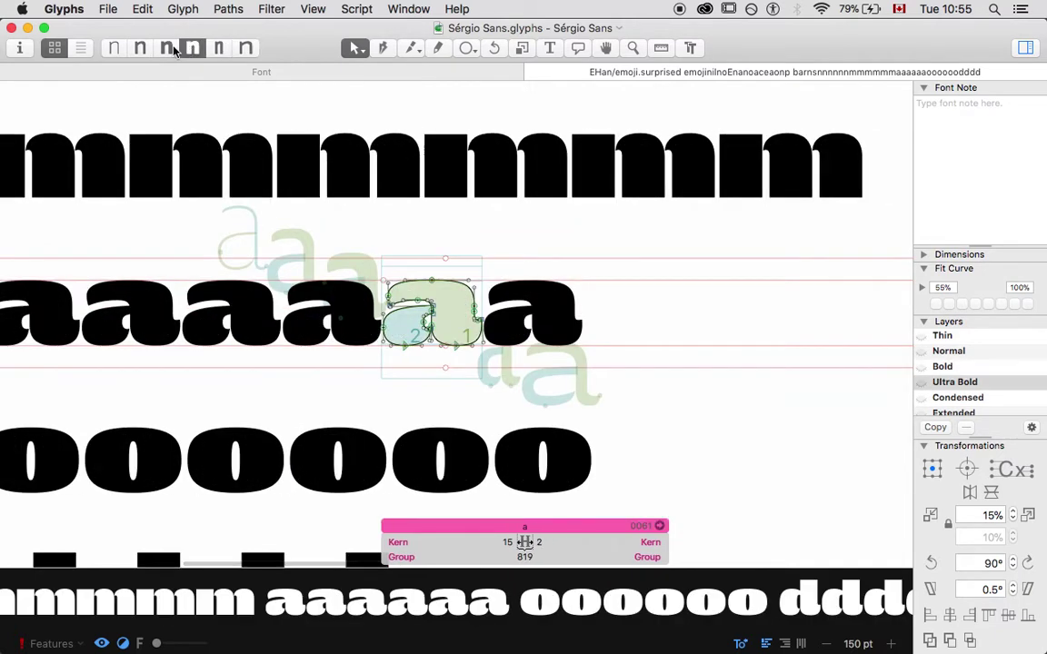
{"action": "scroll", "coordinate": [203, 273], "scroll_direction": "left", "scroll_amount": 5}
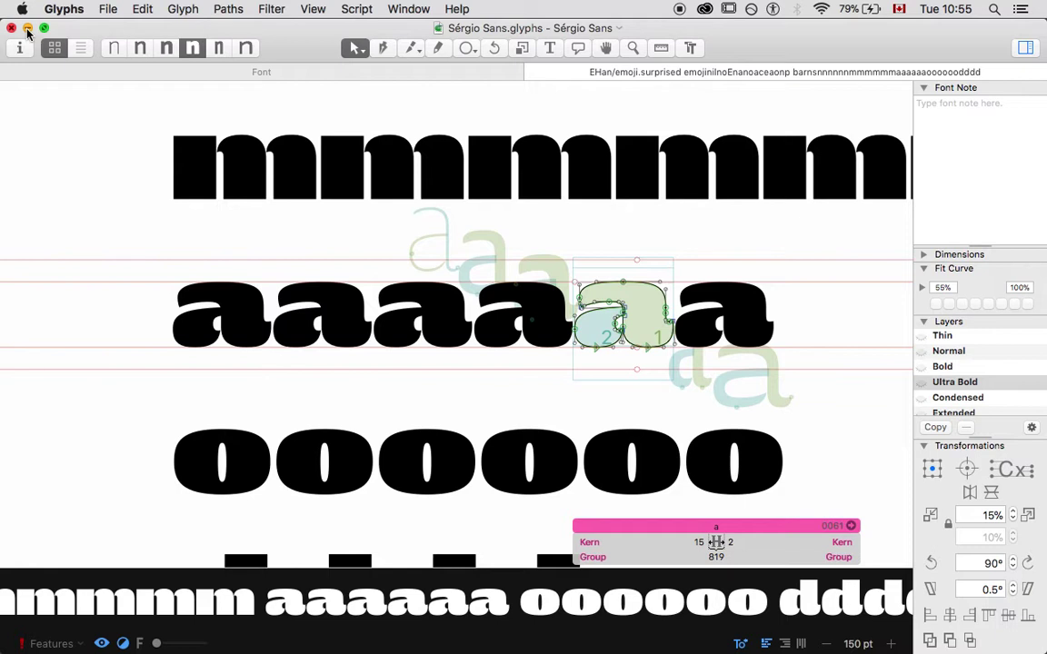
{"action": "left_click", "coordinate": [113, 50]}
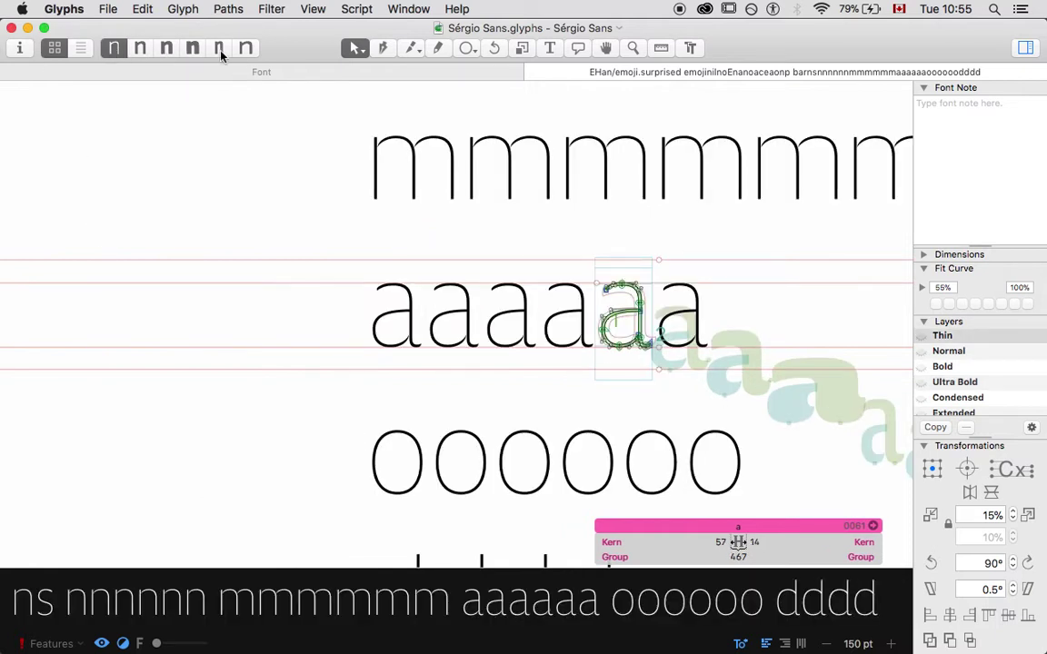
{"action": "left_click", "coordinate": [219, 49]}
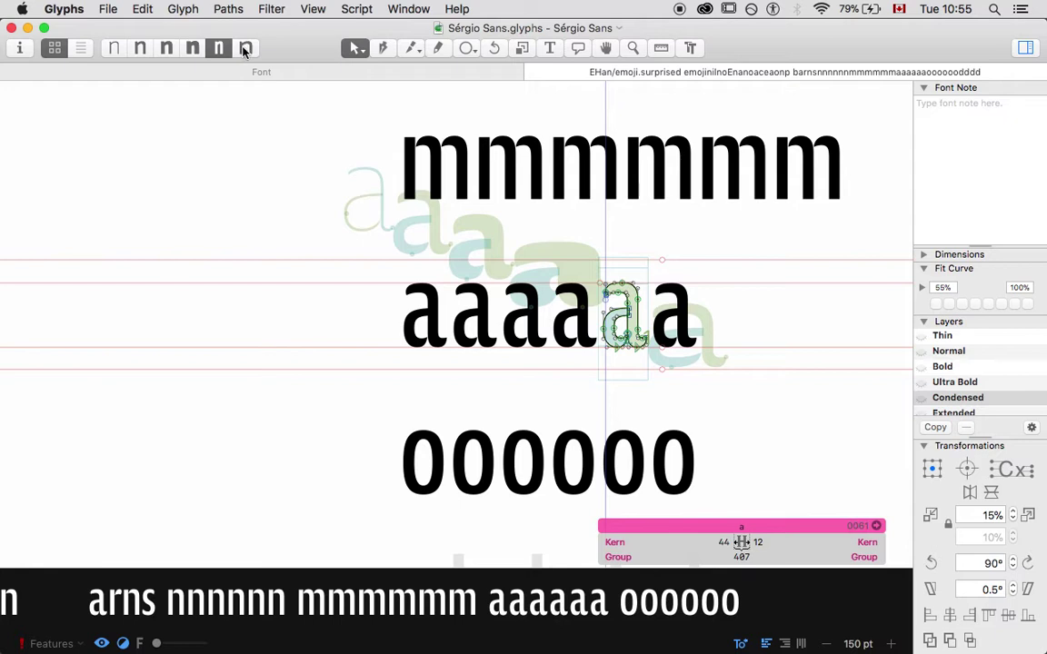
{"action": "left_click", "coordinate": [245, 49]}
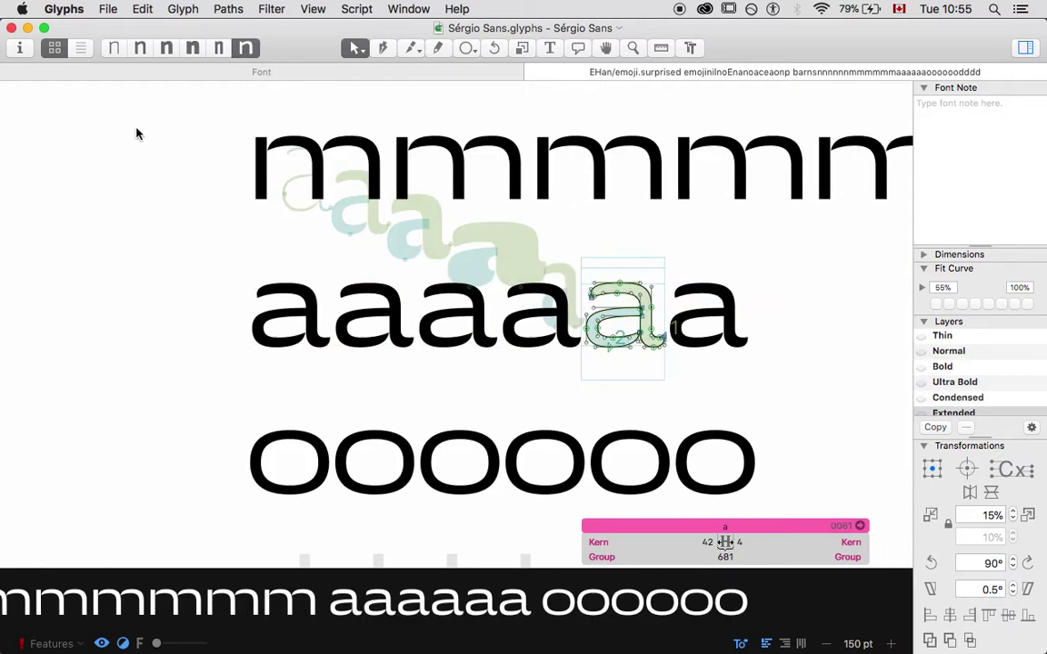
{"action": "left_click", "coordinate": [27, 28]}
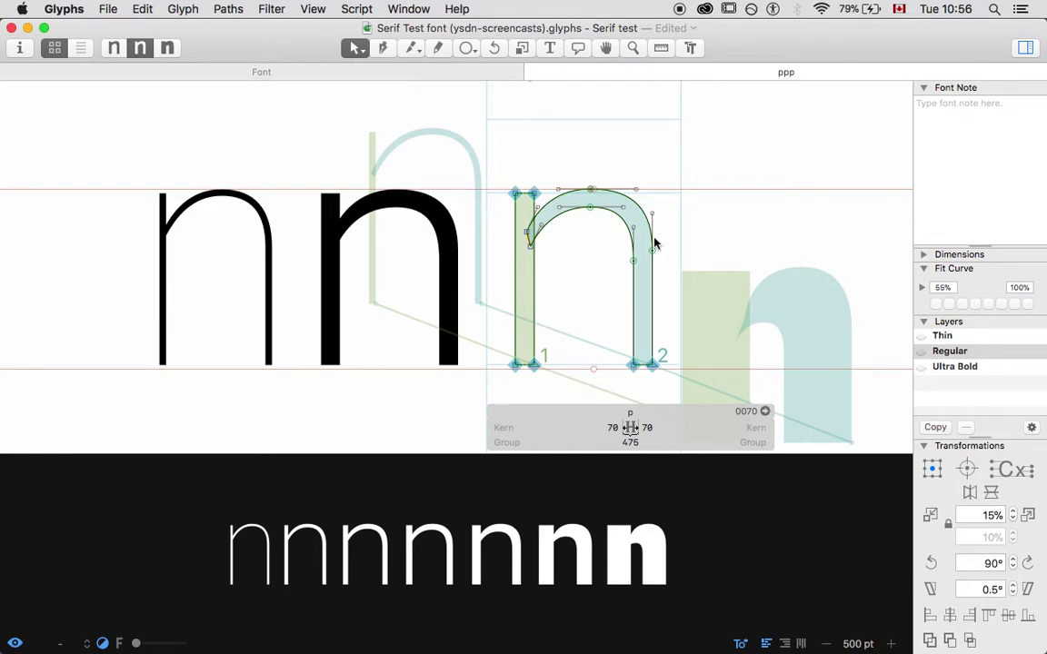
- Remove the Regular master from the Serif Test font in its font info, keeping Thin and Ultra Bold
{"action": "left_click", "coordinate": [20, 49]}
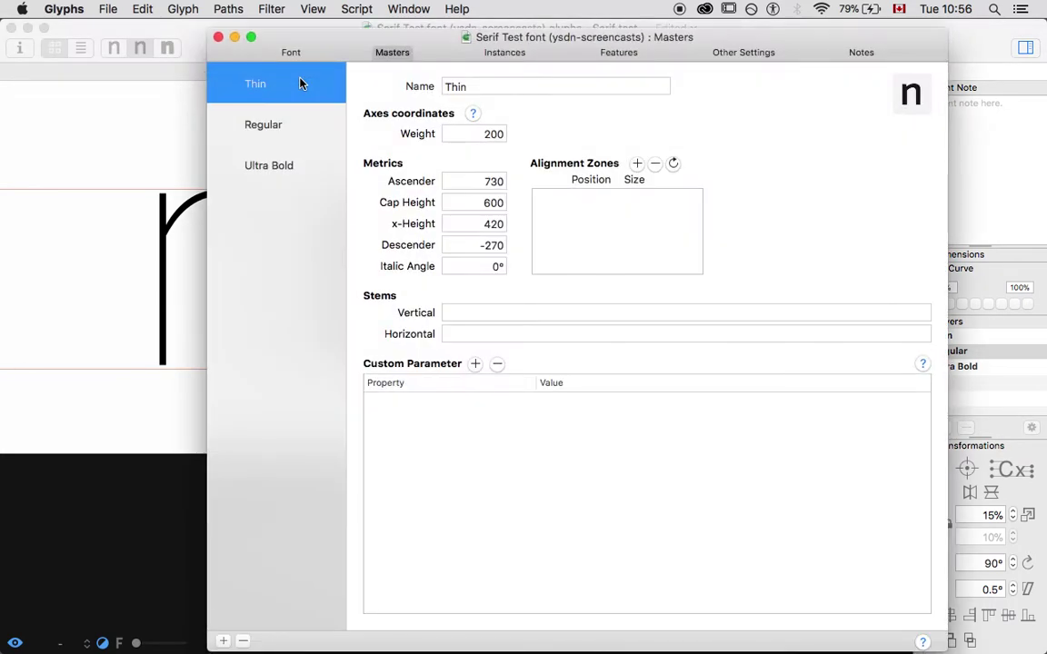
{"action": "left_click", "coordinate": [268, 163]}
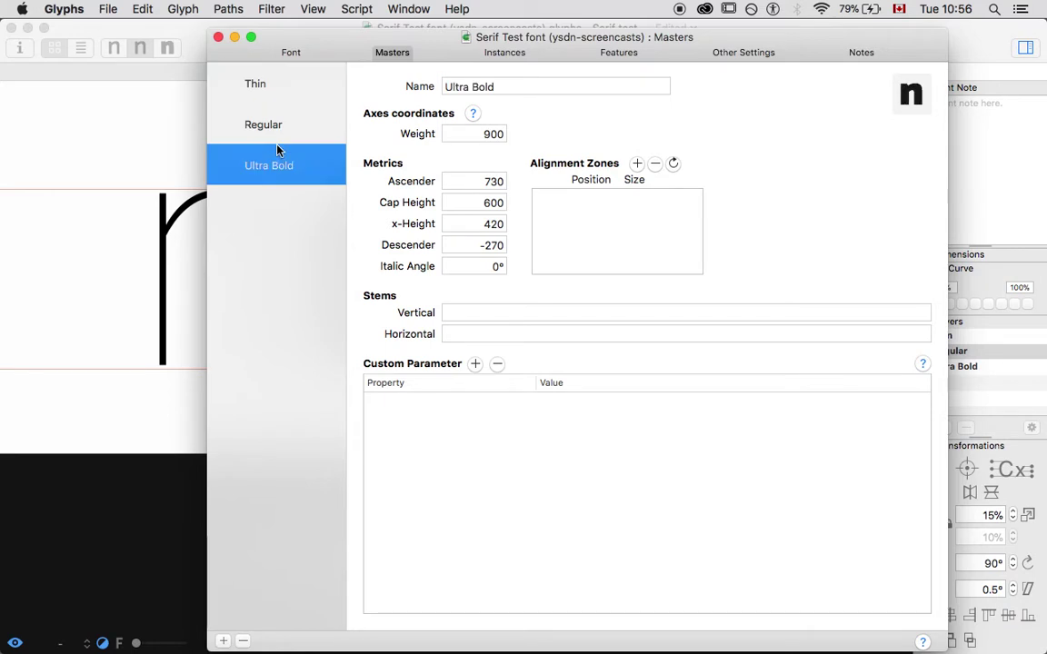
{"action": "left_click", "coordinate": [257, 129]}
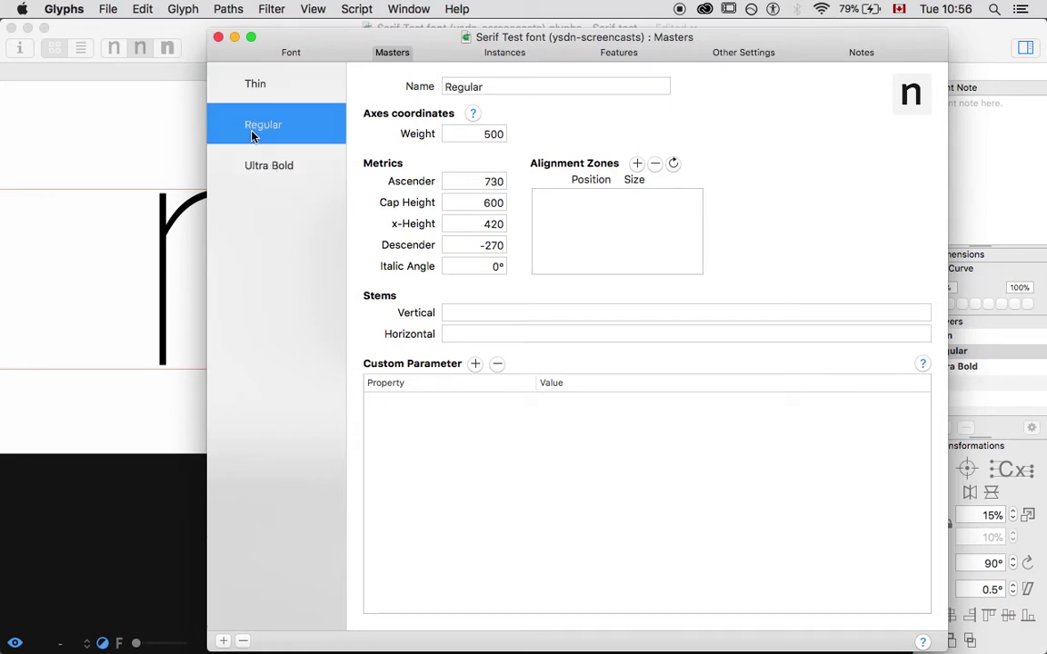
{"action": "left_click", "coordinate": [243, 642]}
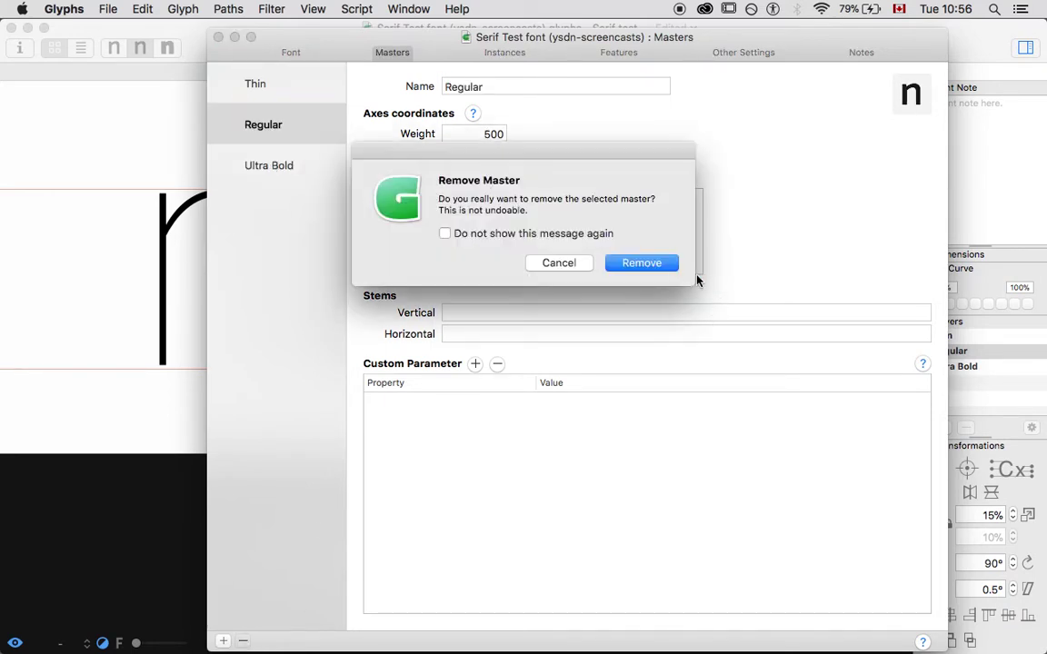
{"action": "left_click", "coordinate": [655, 263]}
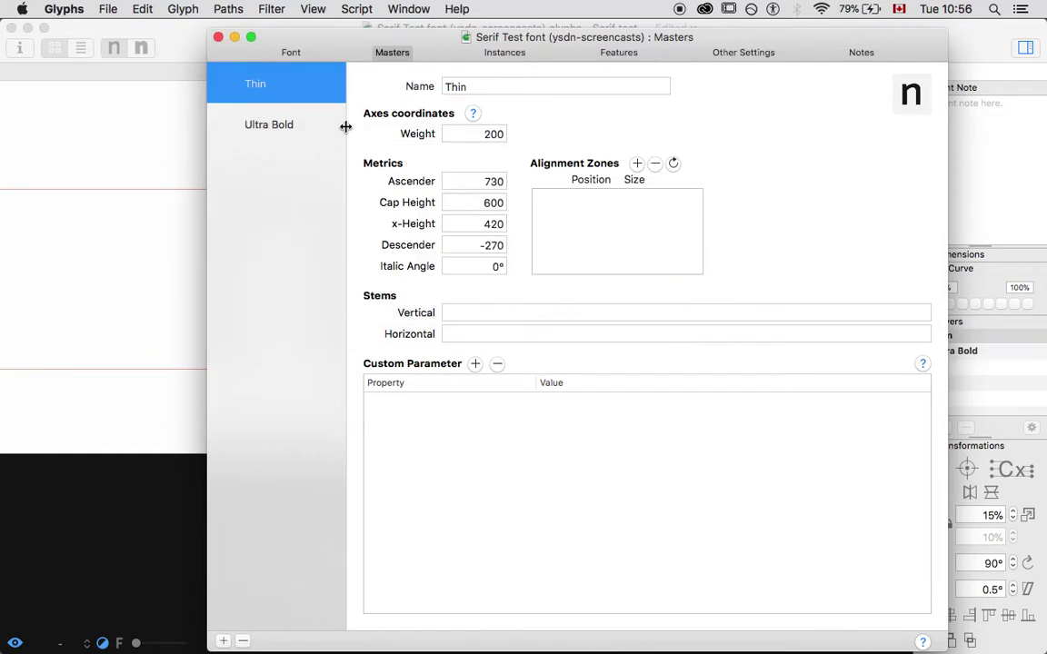
{"action": "left_click", "coordinate": [218, 36]}
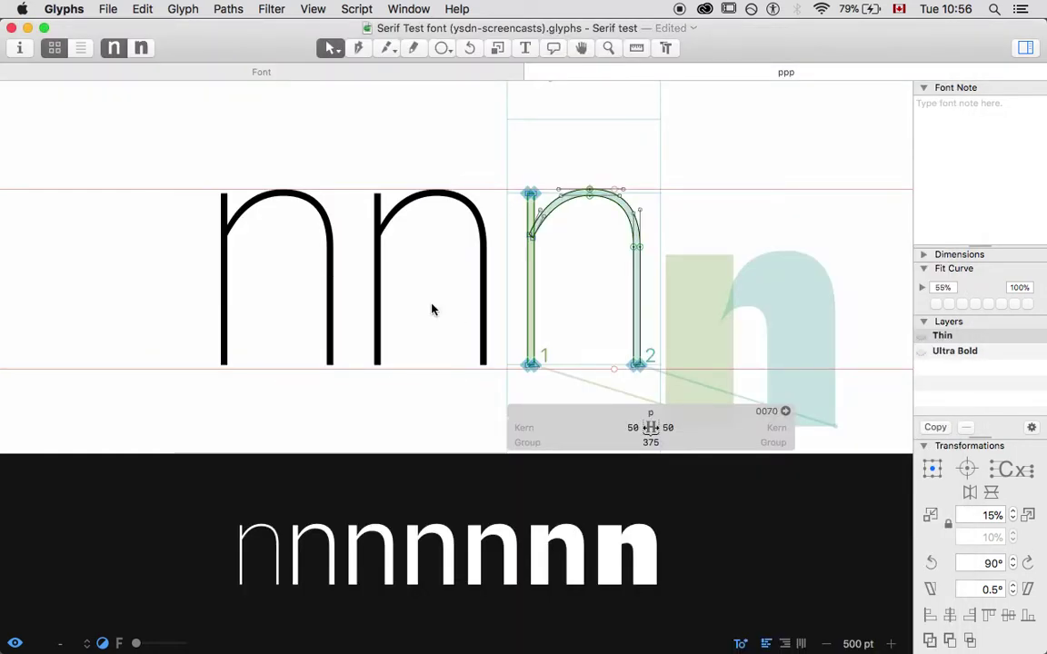
- Delete one of the three sample letters and set the second remaining letter to the Ultra Bold master, ready for outline editing
{"action": "key", "text": "t"}
{"action": "key", "text": "BackSpace"}
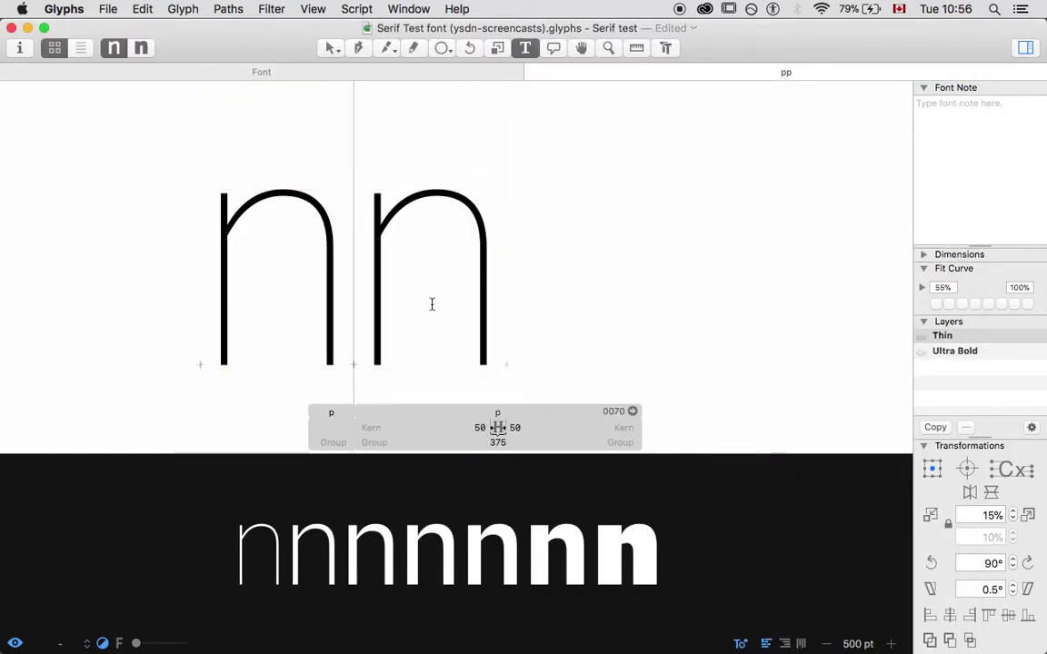
{"action": "key", "text": "shift+Left"}
{"action": "key", "text": "Right"}
{"action": "key", "text": "shift+Right"}
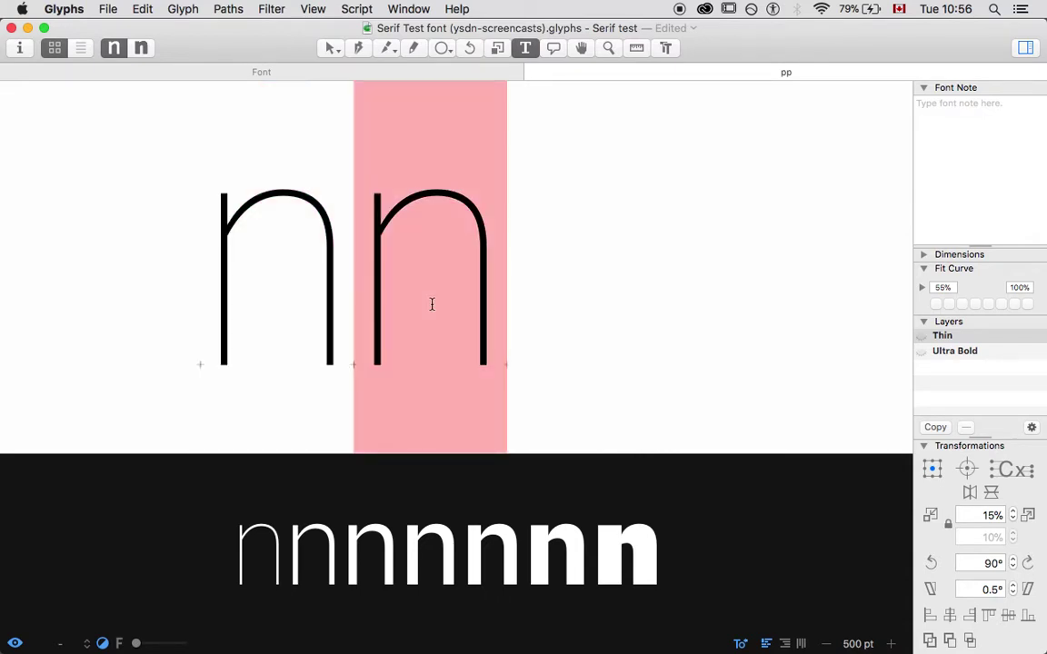
{"action": "left_click", "coordinate": [138, 46]}
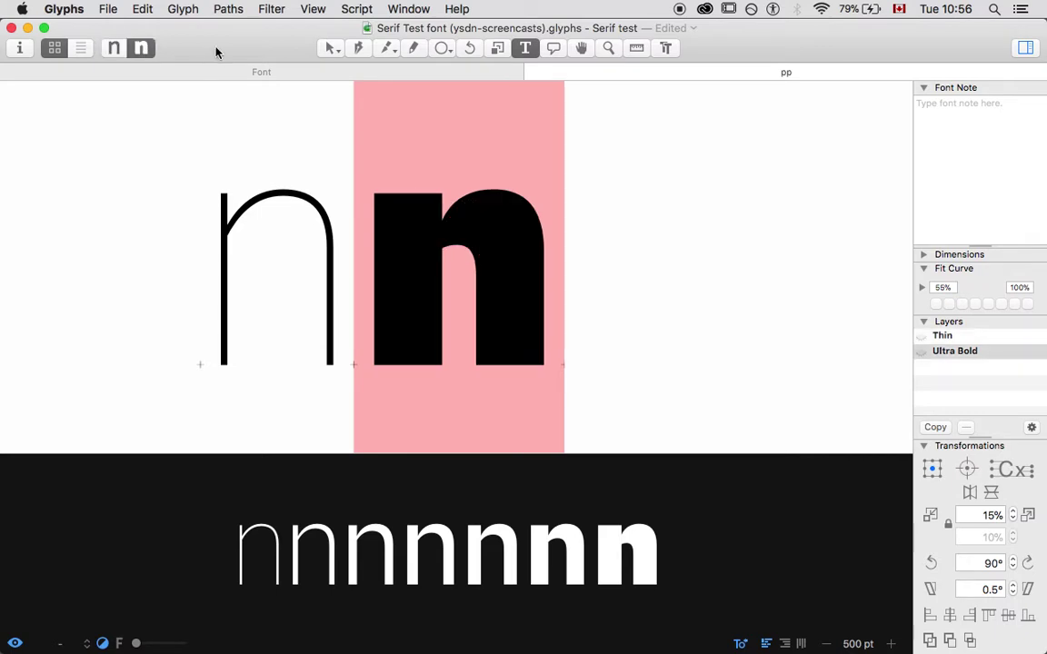
{"action": "left_click", "coordinate": [337, 50]}
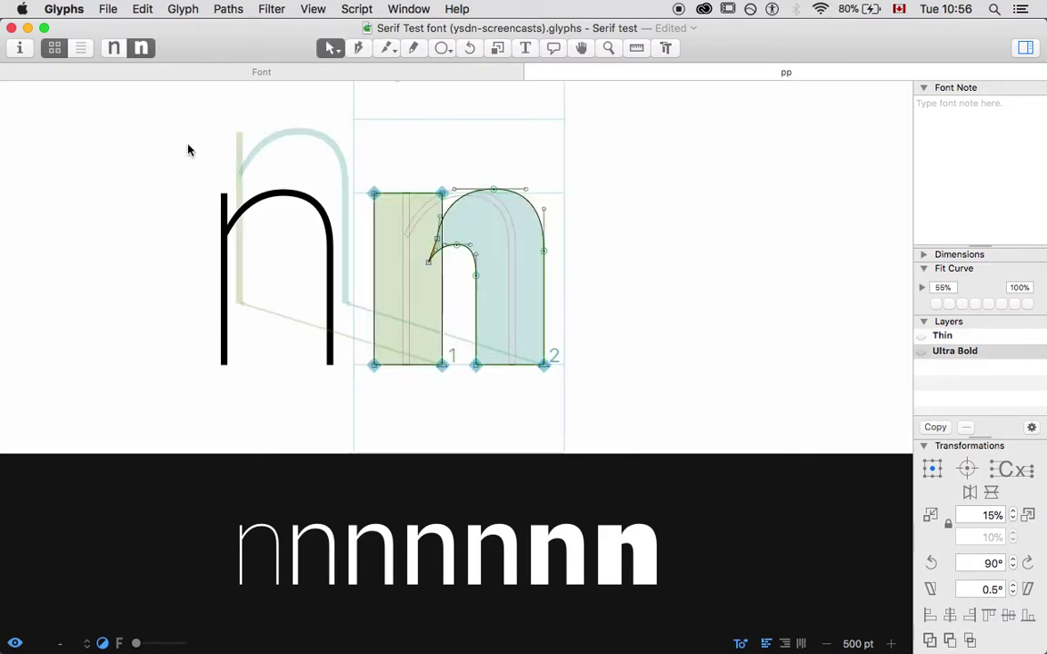
{"action": "key", "text": "space"}
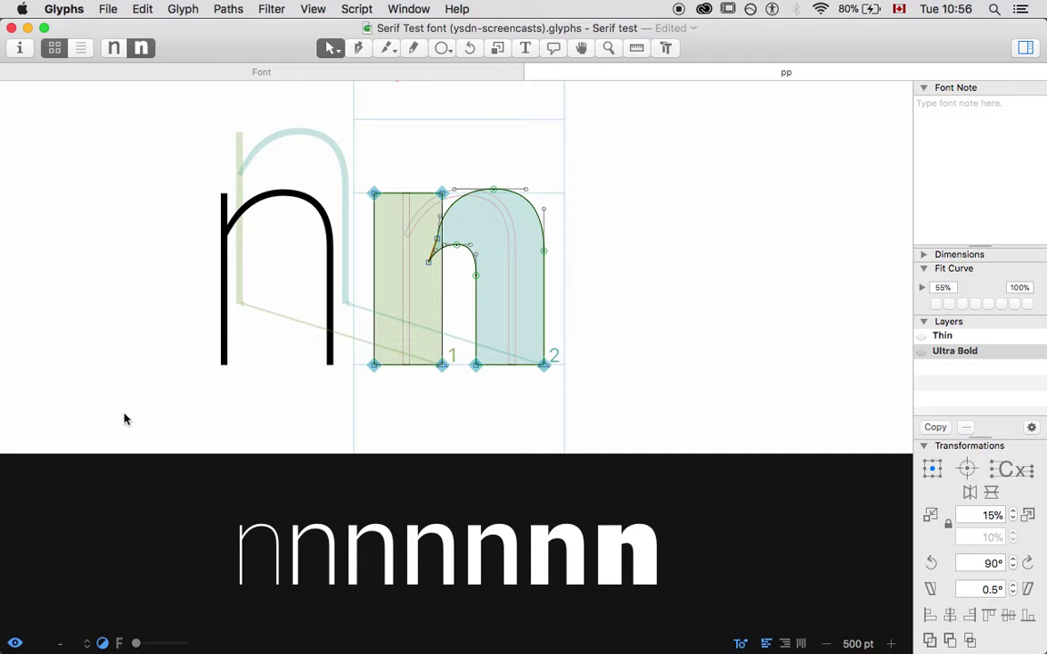
- Enlarge the instance preview area and compare the Thin and Ultra Bold layers of the second letter
{"action": "left_click_drag", "start_coordinate": [96, 453], "coordinate": [95, 328]}
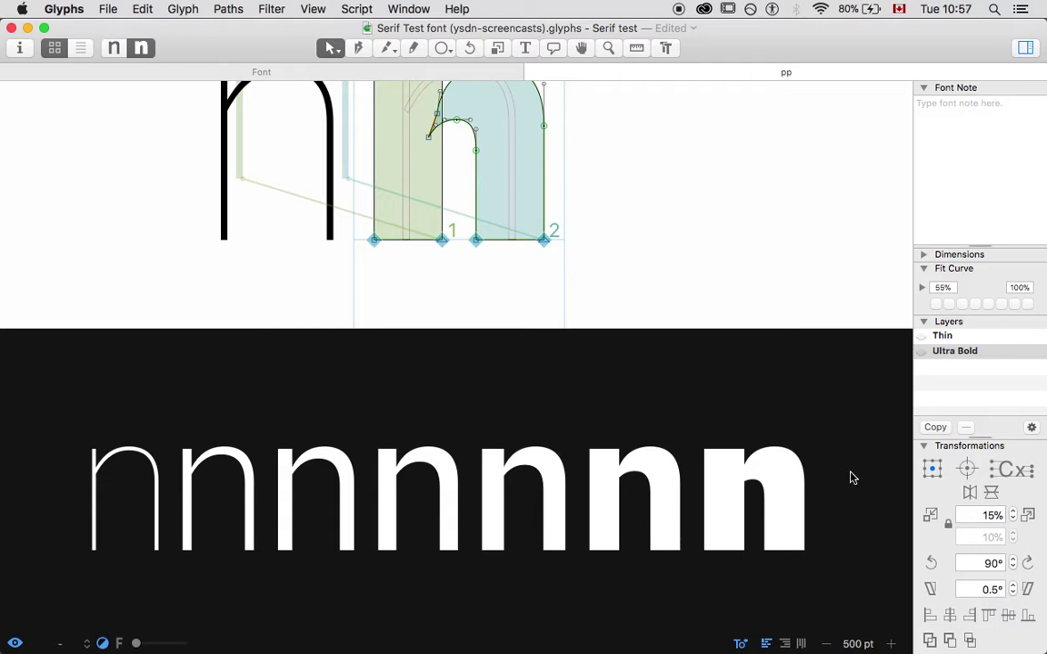
{"action": "left_click", "coordinate": [943, 336]}
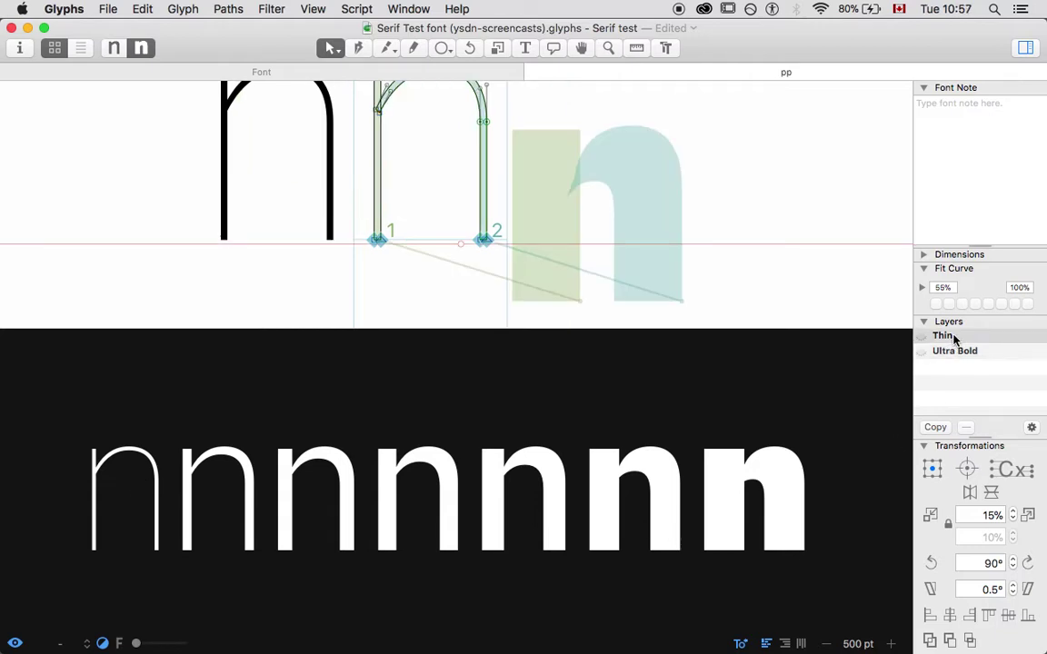
{"action": "scroll", "coordinate": [649, 237], "scroll_direction": "up", "scroll_amount": 3}
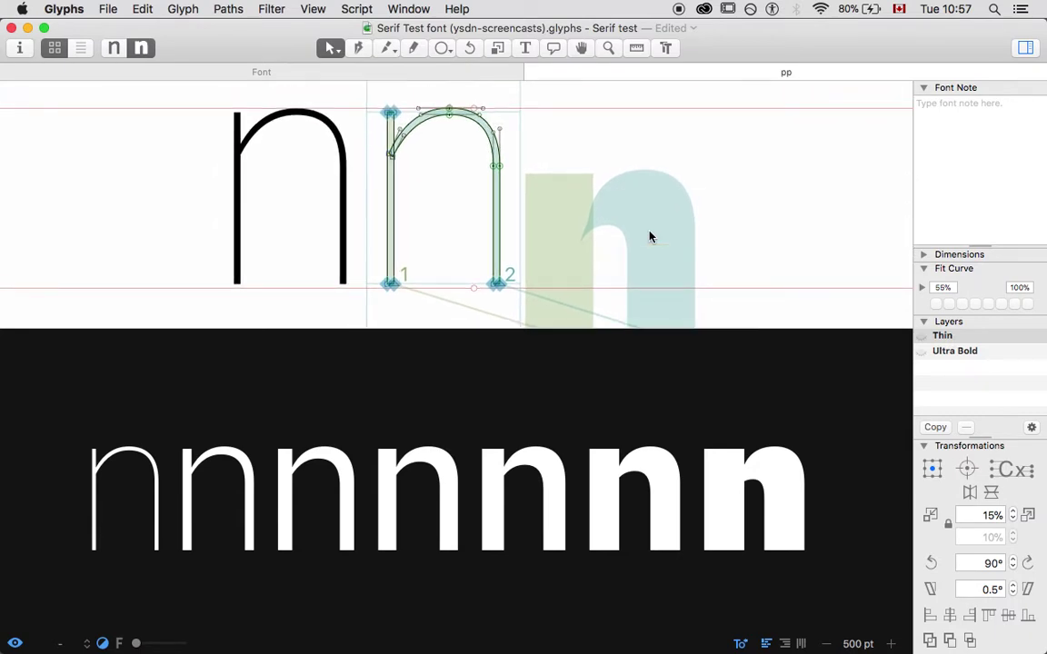
{"action": "double_click", "coordinate": [303, 179]}
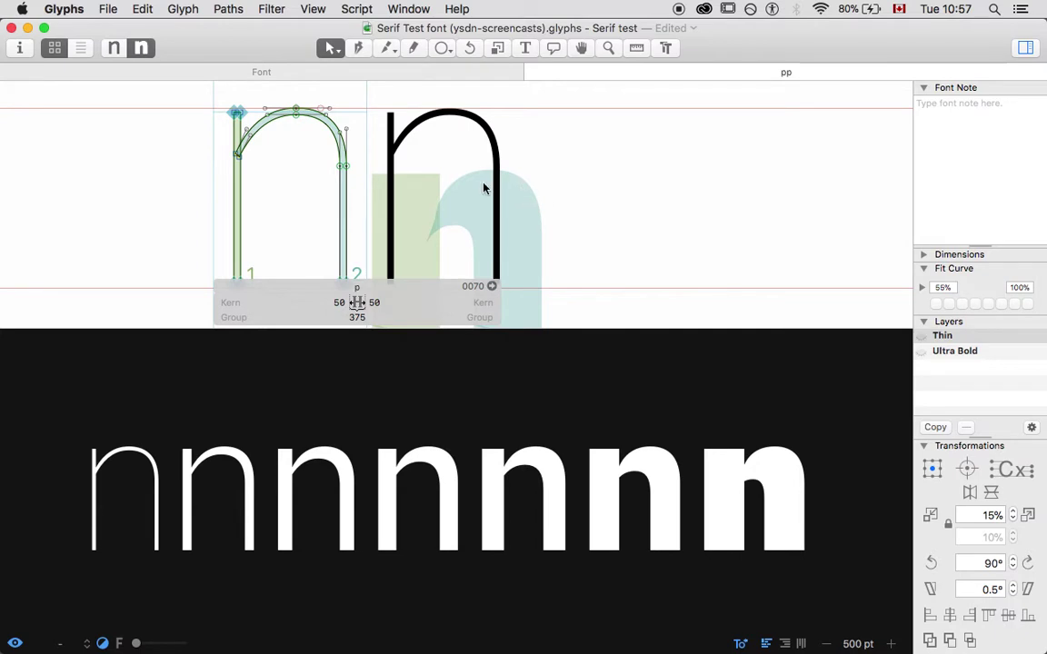
{"action": "double_click", "coordinate": [435, 168]}
{"action": "left_click", "coordinate": [964, 354]}
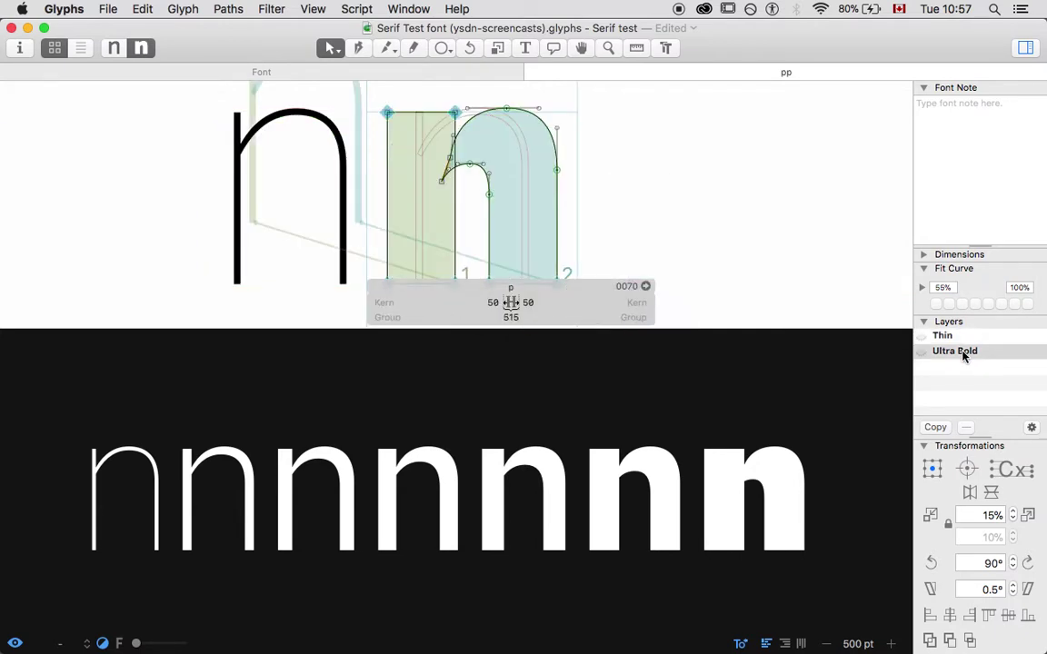
- Duplicate the second letter's Thin layer and rename the copy Thin [500]
{"action": "left_click", "coordinate": [954, 339]}
{"action": "left_click", "coordinate": [945, 428]}
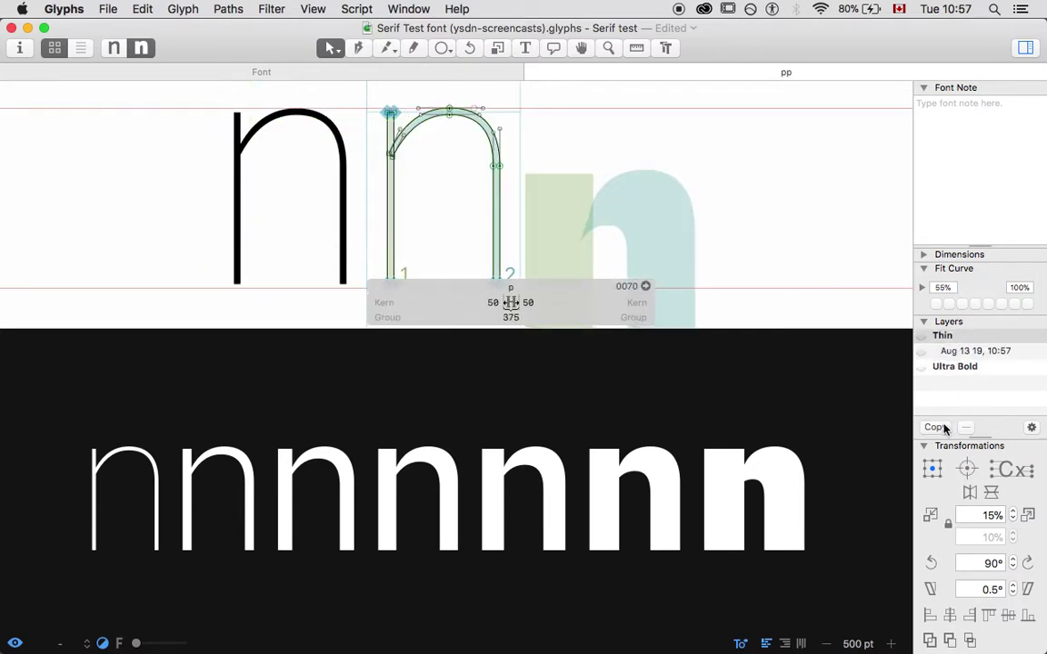
{"action": "double_click", "coordinate": [961, 351]}
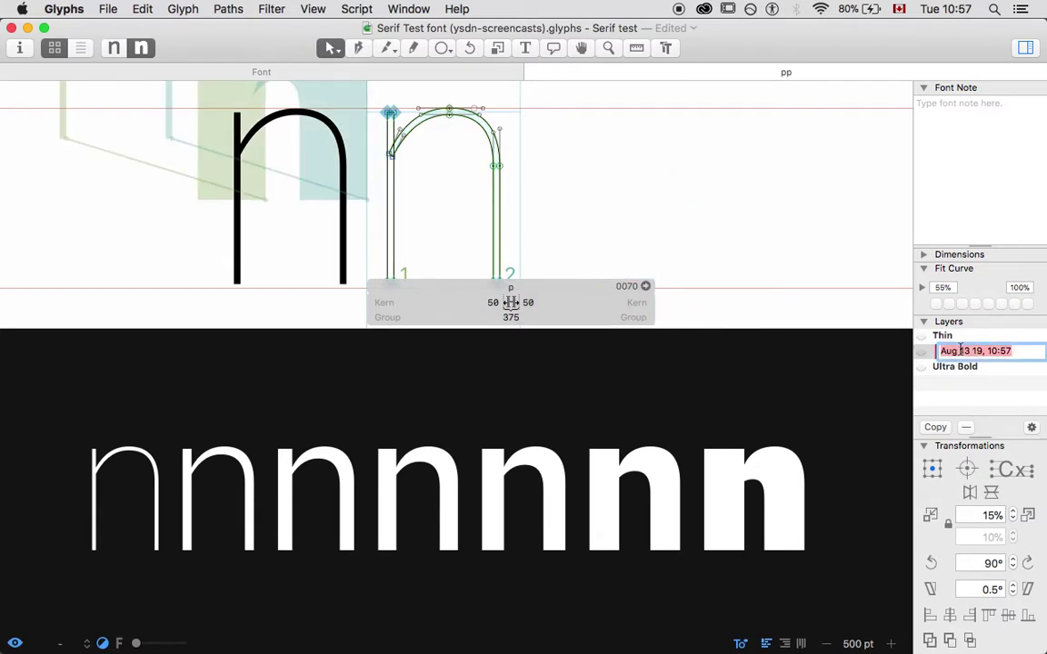
{"action": "type", "text": "Thin"}
{"action": "key", "text": "BackSpace"}
{"action": "key", "text": "BackSpace"}
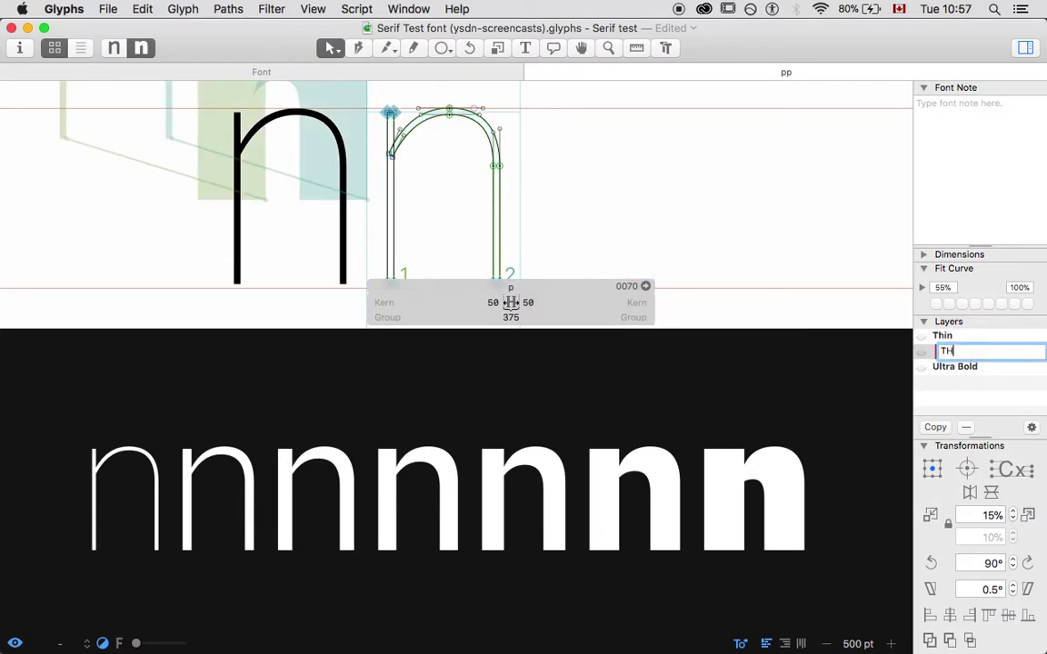
{"action": "type", "text": "in"}
{"action": "type", "text": " {"}
{"action": "type", "text": "500"}
{"action": "type", "text": "]"}
{"action": "key", "text": "Return"}
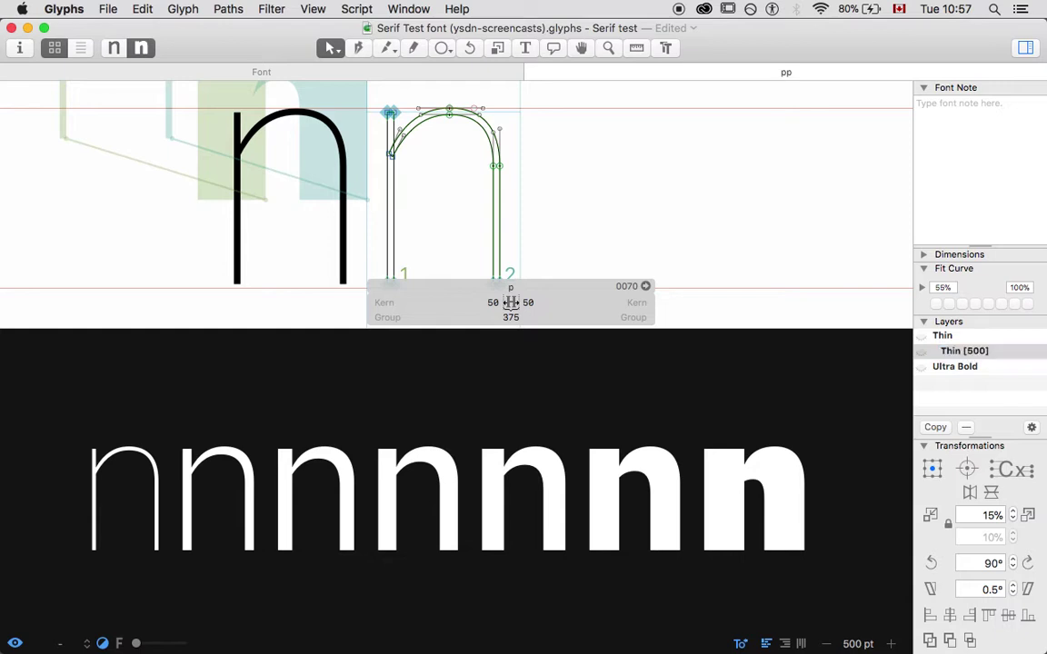
- Duplicate the second letter's Ultra Bold layer and rename the copy Ultra Bold [500]
{"action": "left_click", "coordinate": [959, 369]}
{"action": "left_click", "coordinate": [935, 426]}
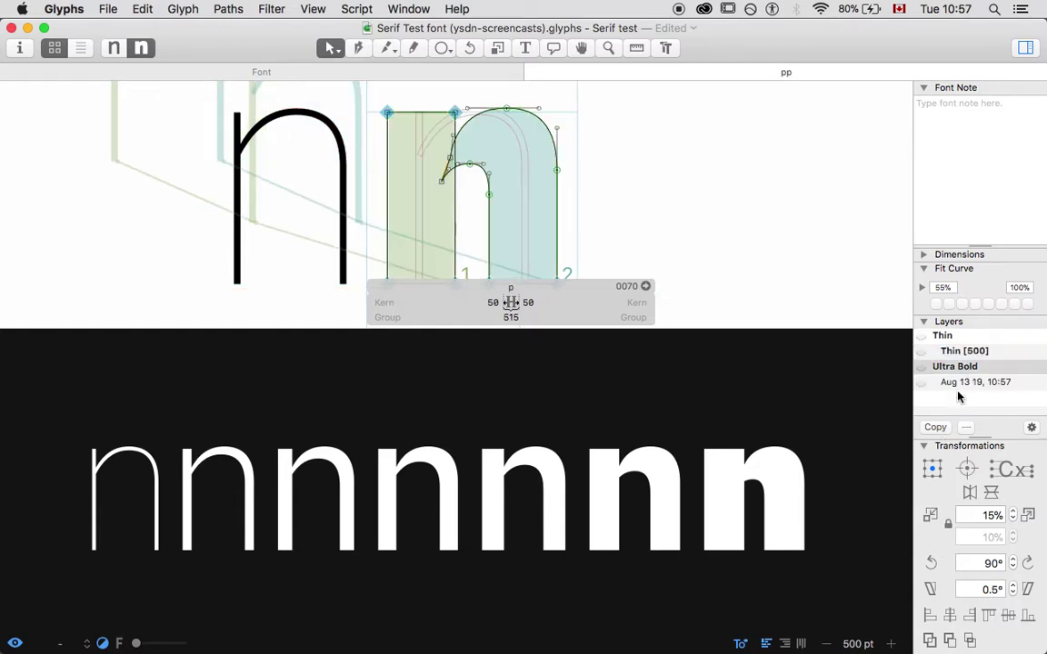
{"action": "left_click", "coordinate": [954, 383]}
{"action": "left_click", "coordinate": [954, 385]}
{"action": "type", "text": "Ultra "}
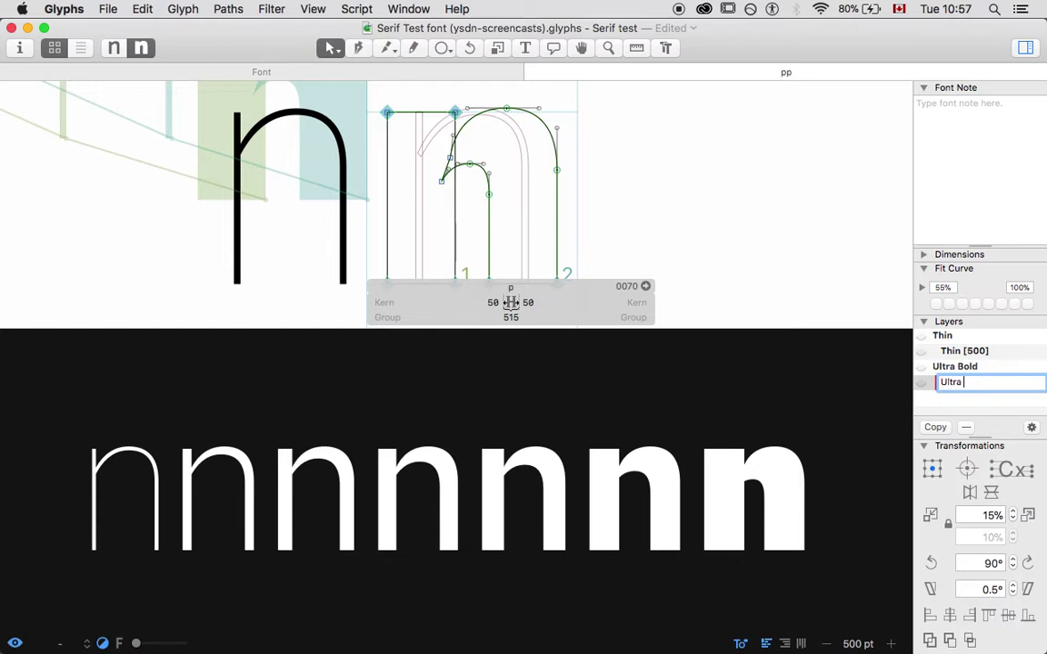
{"action": "type", "text": "Bold [500]"}
{"action": "key", "text": "Return"}
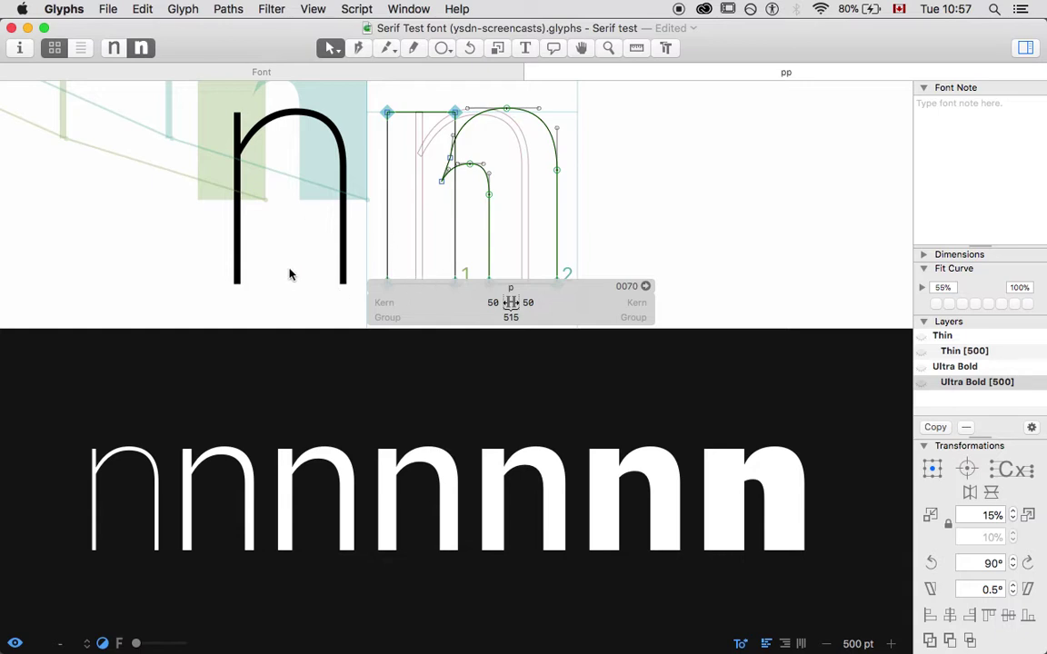
{"action": "left_click_drag", "start_coordinate": [248, 326], "coordinate": [261, 423]}
{"action": "scroll", "coordinate": [275, 327], "scroll_direction": "down", "scroll_amount": 3}
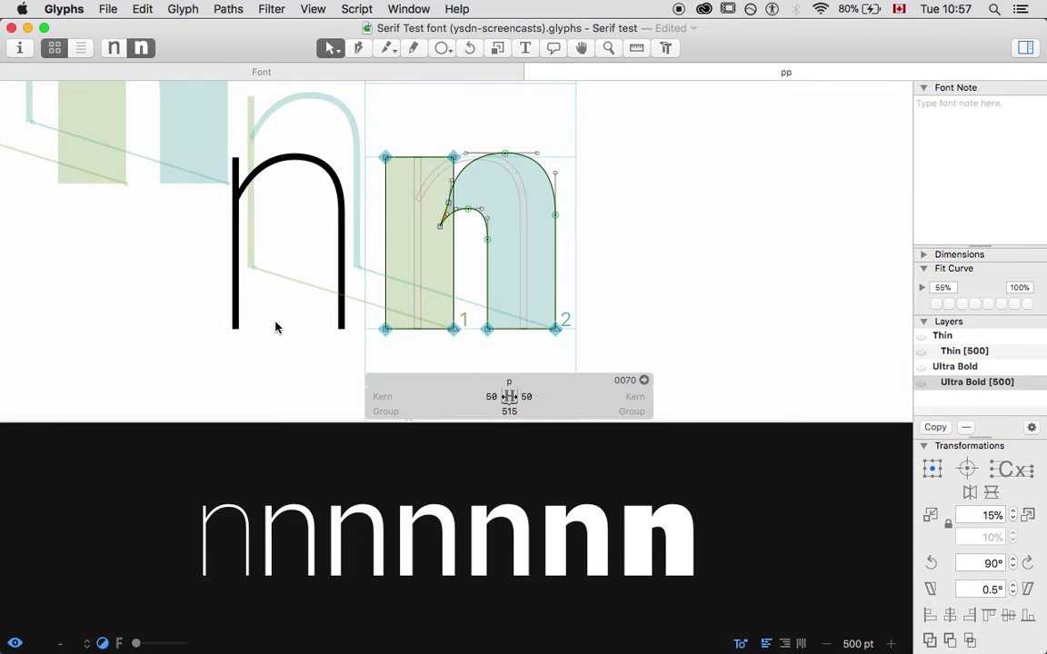
- Switch to Chrome and review the Bracket Trick tutorial's dollar-sign and e examples, including the interpolation diagram for Bold [140]
{"action": "left_click", "coordinate": [961, 354]}
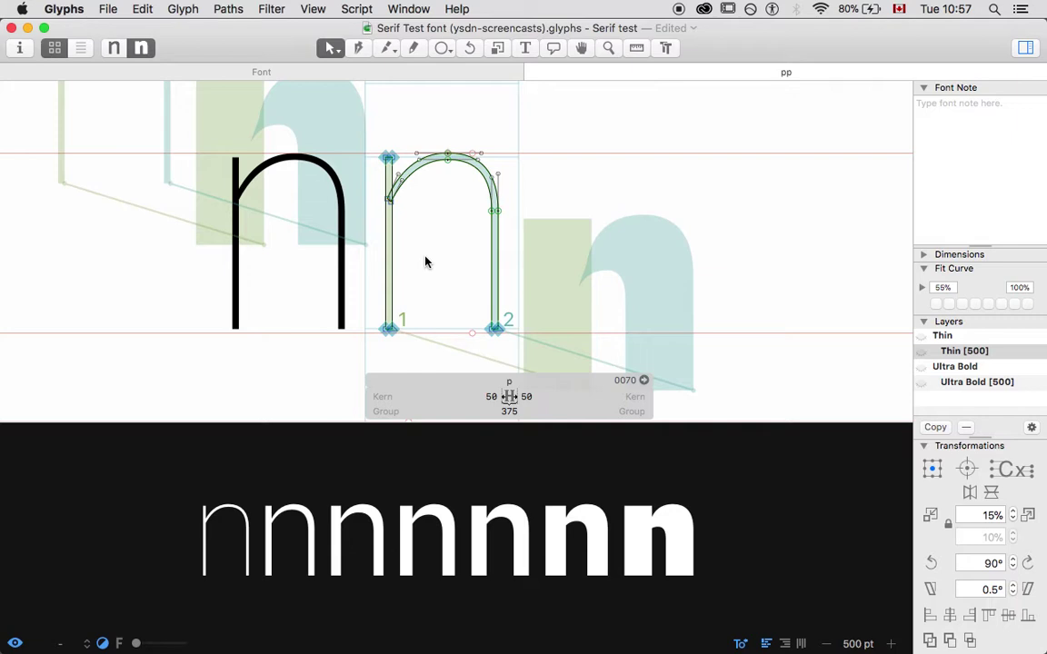
{"action": "key", "text": "super+Tab"}
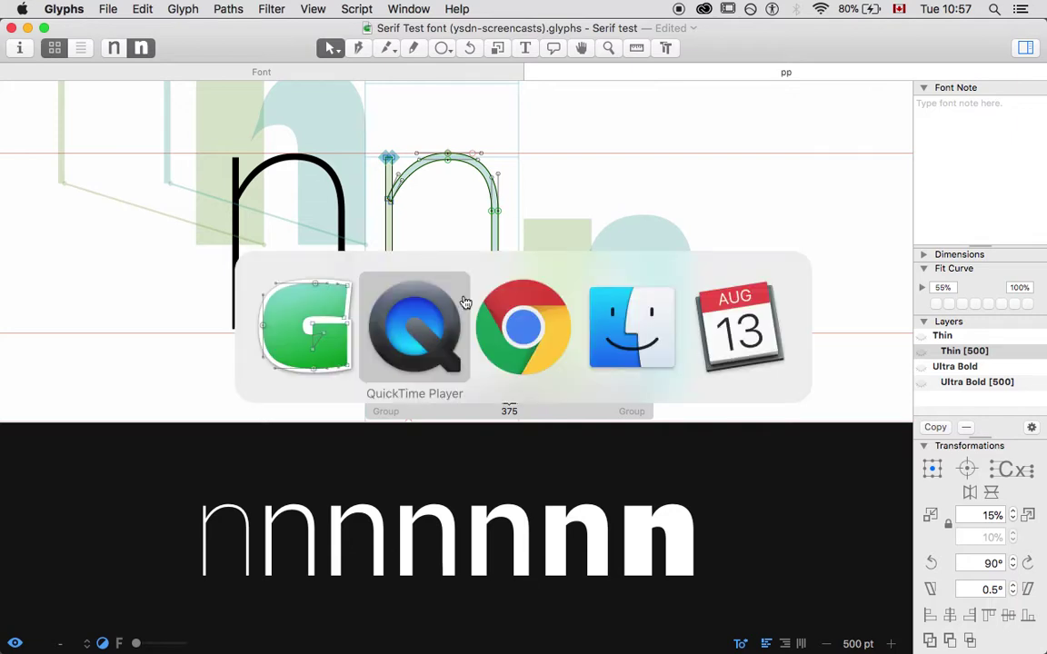
{"action": "left_click", "coordinate": [509, 329]}
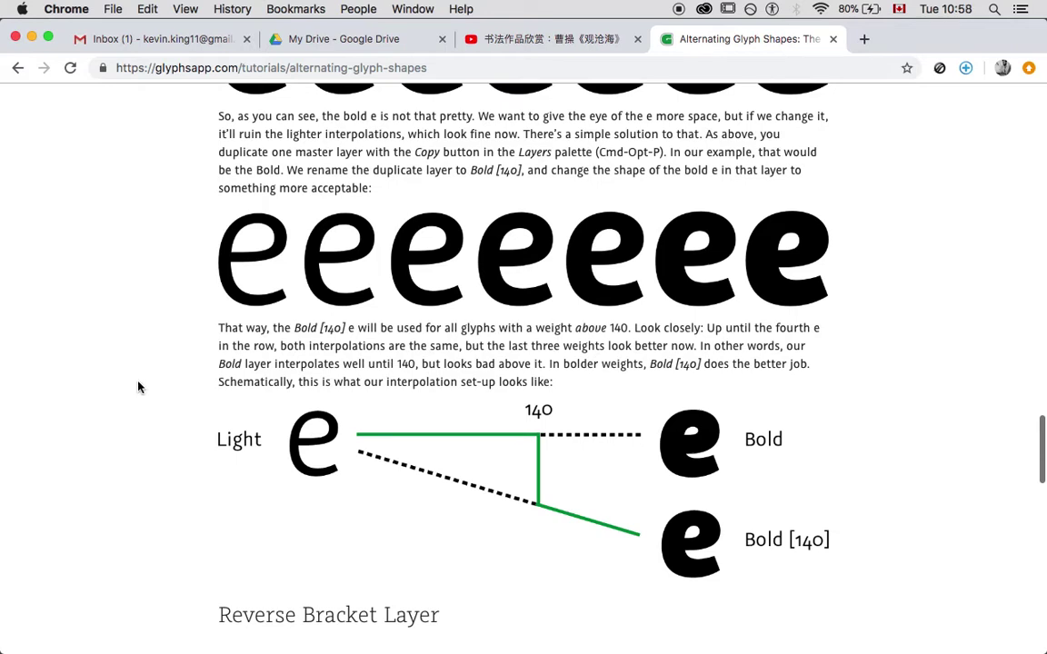
{"action": "scroll", "coordinate": [138, 388], "scroll_direction": "up", "scroll_amount": 20}
{"action": "scroll", "coordinate": [138, 388], "scroll_direction": "up", "scroll_amount": 3}
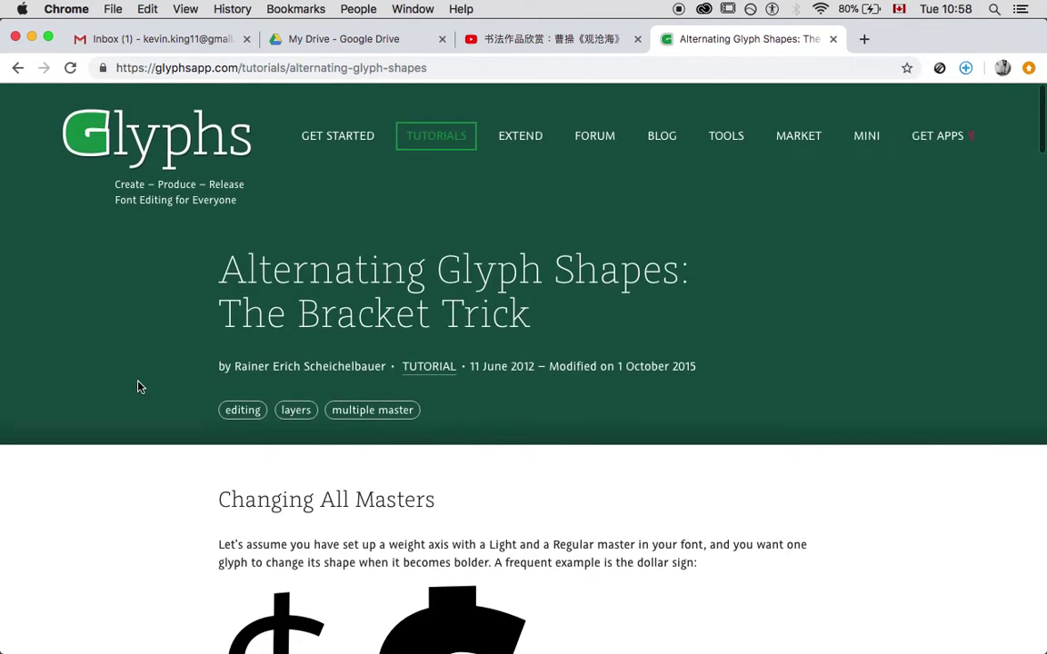
{"action": "scroll", "coordinate": [138, 388], "scroll_direction": "down", "scroll_amount": 8}
{"action": "scroll", "coordinate": [138, 388], "scroll_direction": "down", "scroll_amount": 4}
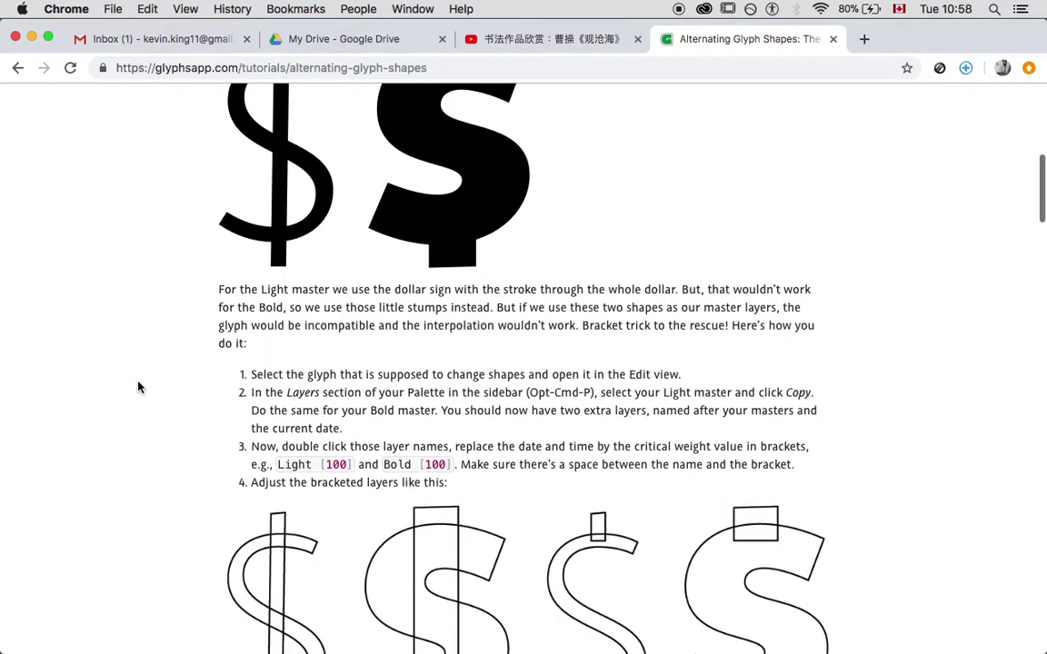
{"action": "scroll", "coordinate": [138, 388], "scroll_direction": "up", "scroll_amount": 4}
{"action": "scroll", "coordinate": [138, 388], "scroll_direction": "down", "scroll_amount": 10}
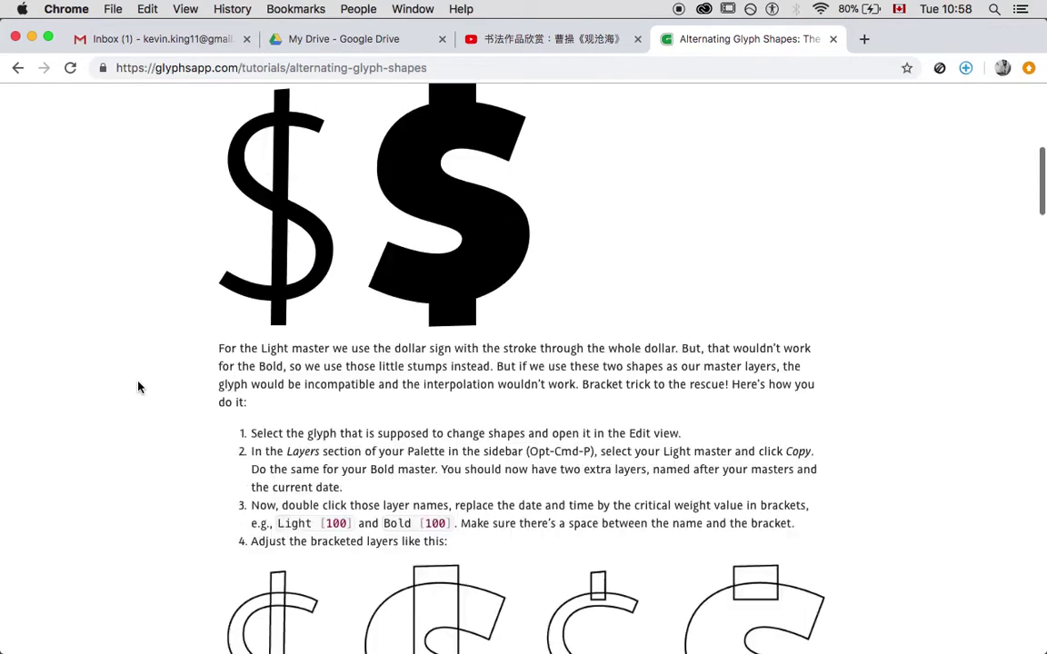
{"action": "scroll", "coordinate": [138, 388], "scroll_direction": "down", "scroll_amount": 20}
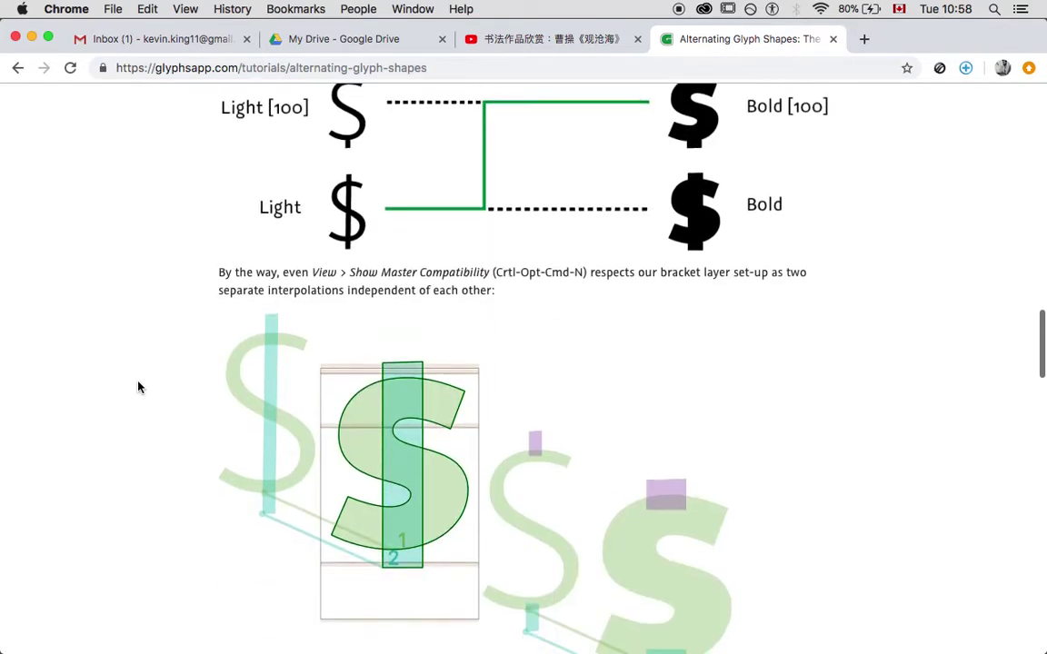
{"action": "scroll", "coordinate": [139, 388], "scroll_direction": "down", "scroll_amount": 3}
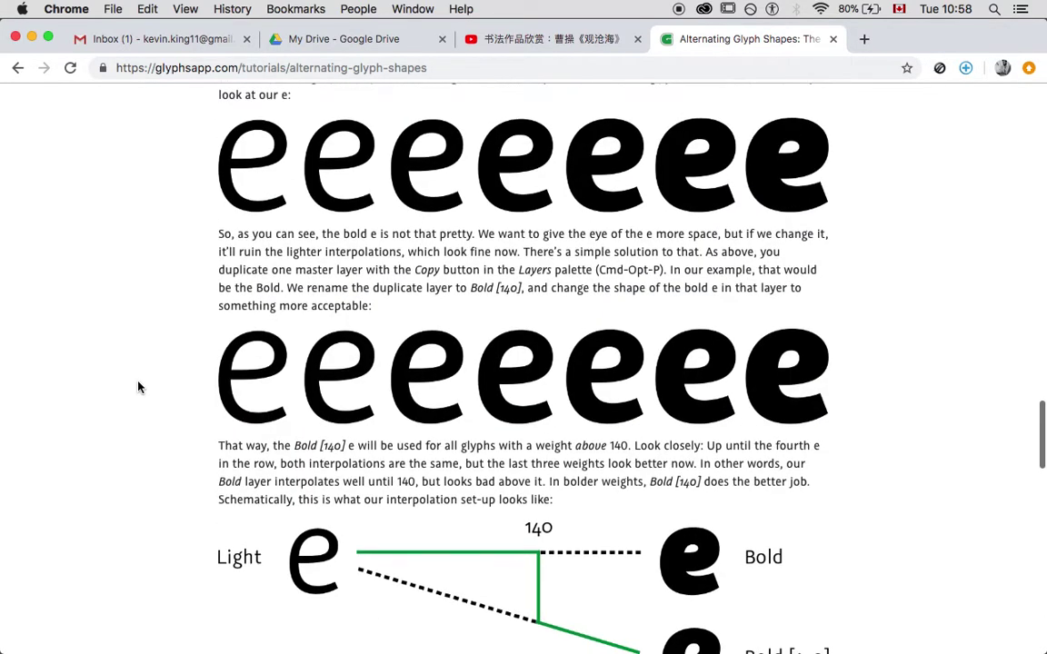
{"action": "scroll", "coordinate": [140, 388], "scroll_direction": "down", "scroll_amount": 1}
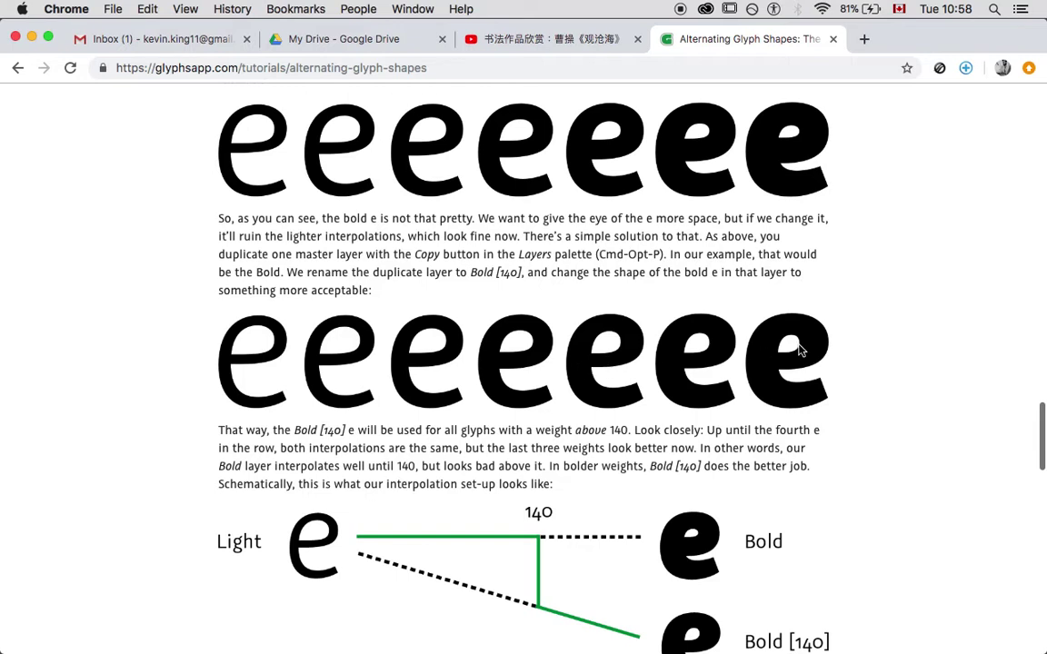
{"action": "scroll", "coordinate": [727, 299], "scroll_direction": "down", "scroll_amount": 3}
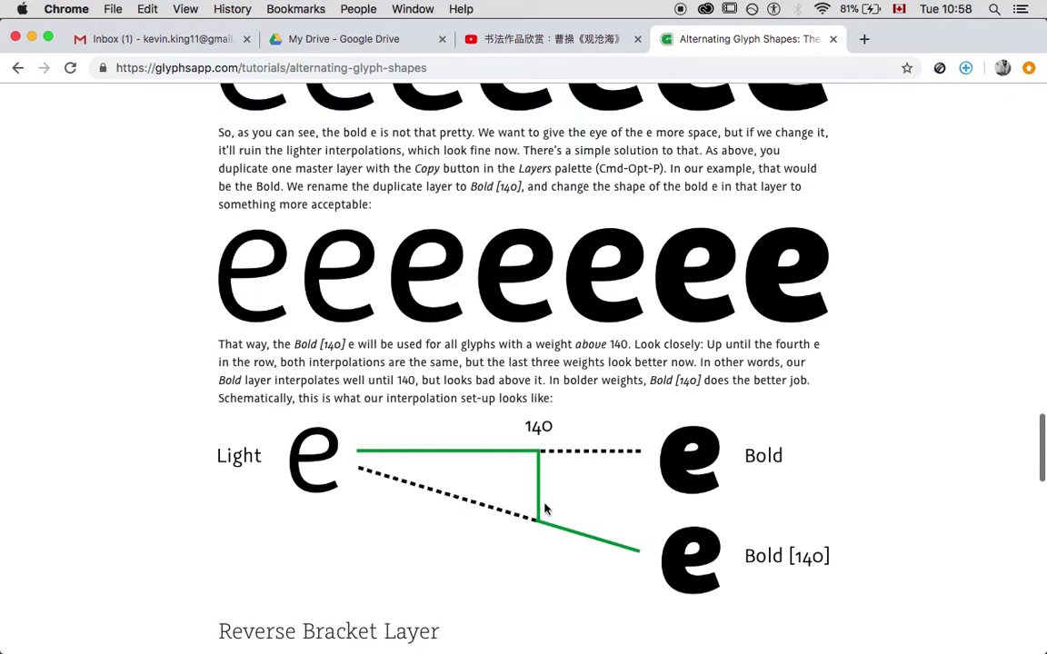
- Return to Glyphs, examine the first letter's Thin [500] layer and the instance preview at a larger size, and reopen the second letter
{"action": "key", "text": "super+Tab"}
{"action": "double_click", "coordinate": [287, 251]}
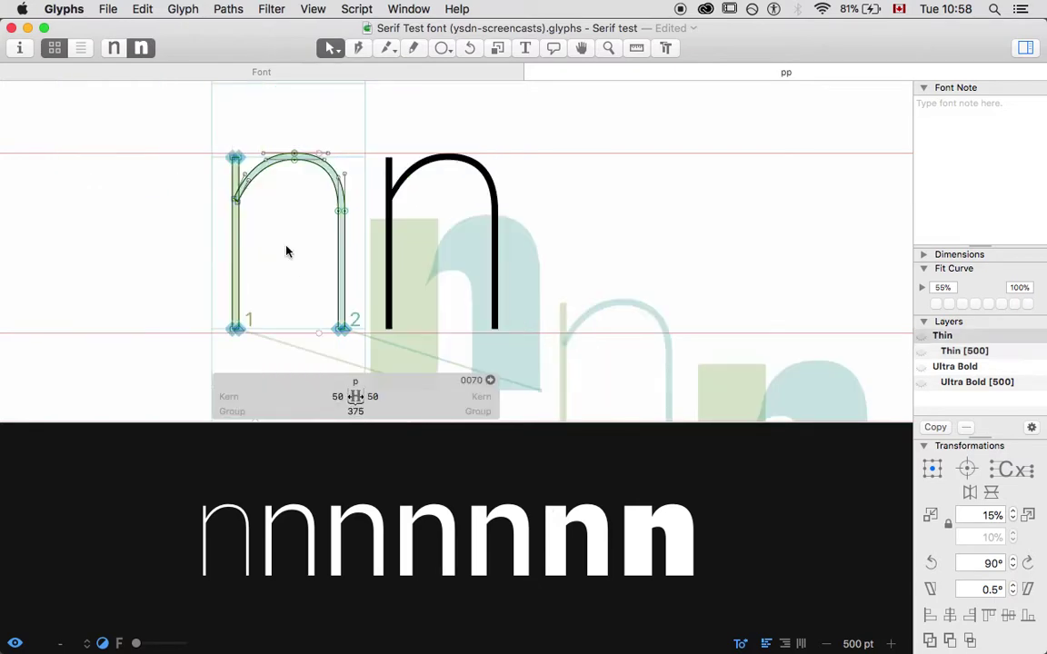
{"action": "left_click", "coordinate": [967, 349]}
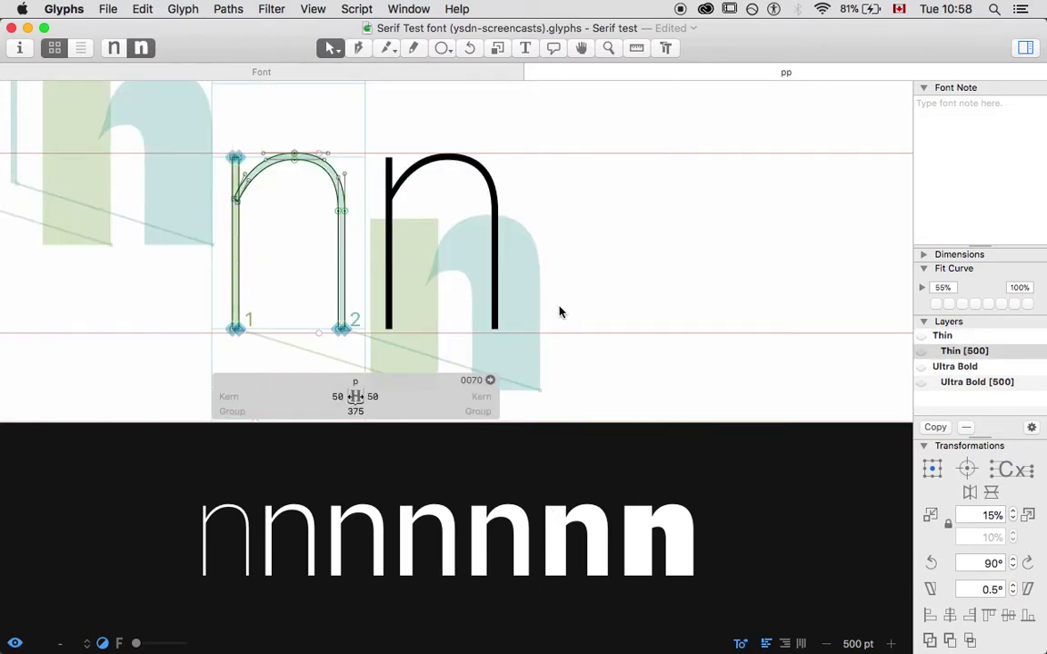
{"action": "key", "text": "space"}
{"action": "left_click_drag", "start_coordinate": [165, 423], "coordinate": [197, 262]}
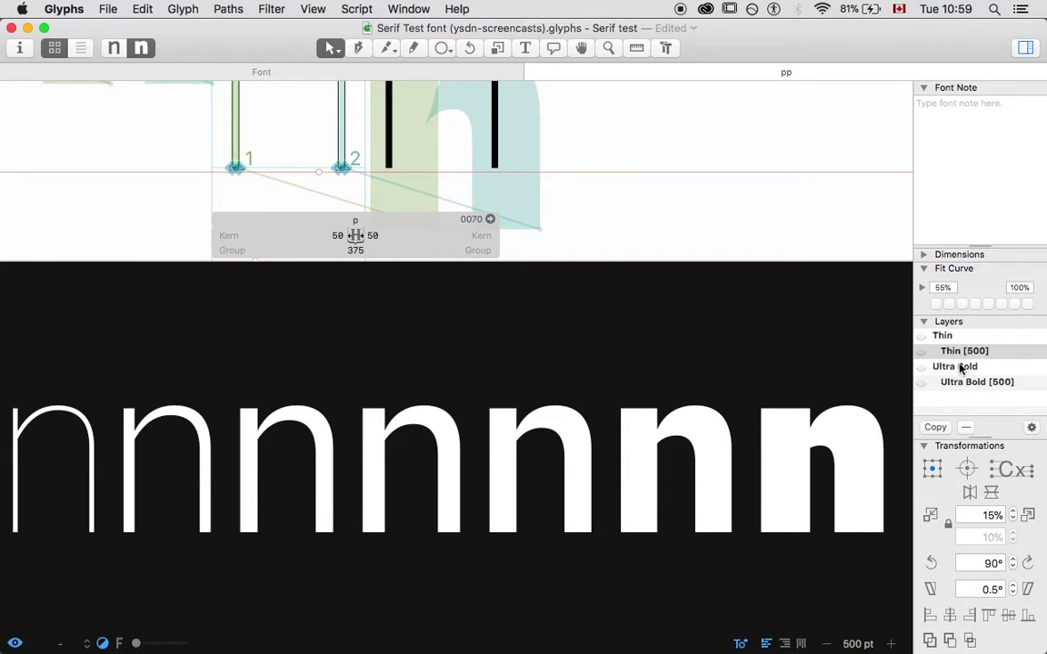
{"action": "left_click_drag", "start_coordinate": [117, 262], "coordinate": [98, 428]}
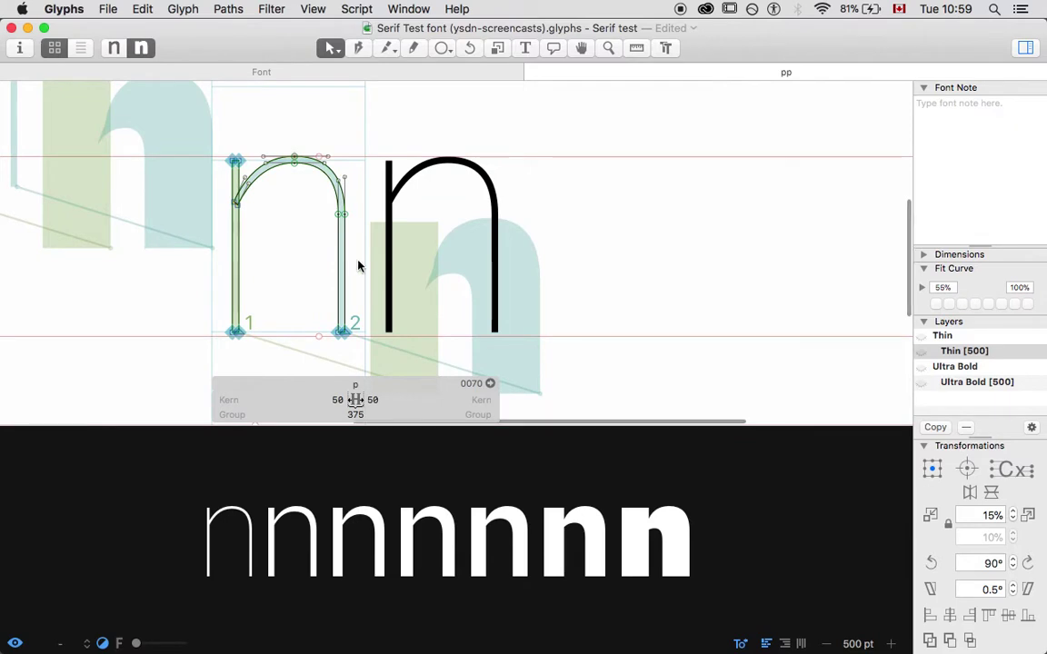
{"action": "double_click", "coordinate": [451, 243]}
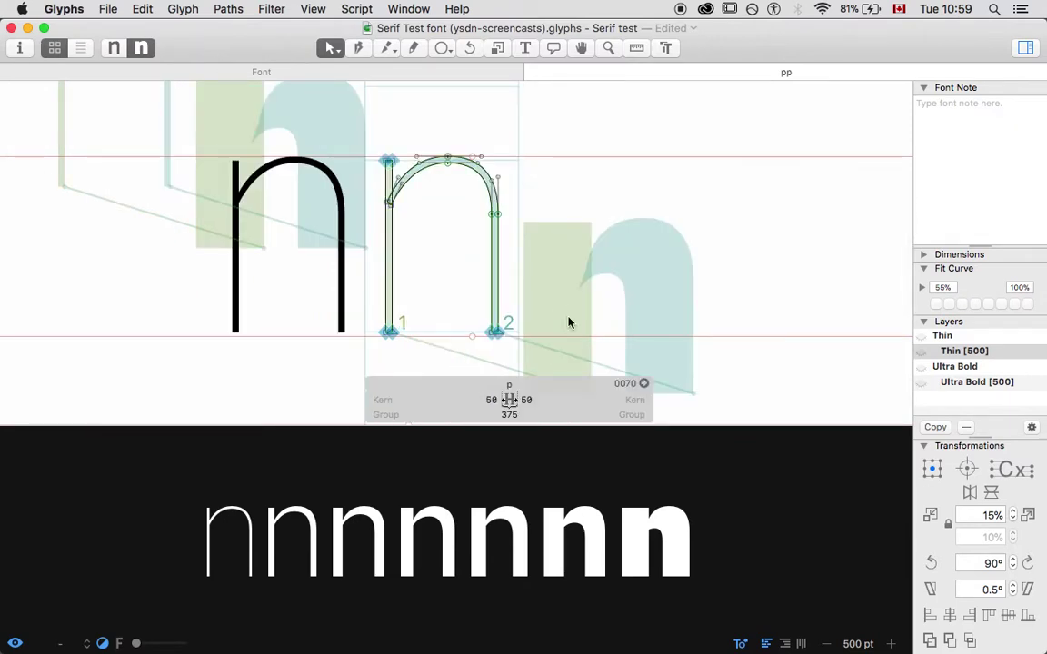
- Open the second letter's Ultra Bold [500] layer and hide the faint thin outline displayed behind it
{"action": "left_click", "coordinate": [953, 366]}
{"action": "key", "text": "super+a"}
{"action": "key", "text": "super+c"}
{"action": "left_click", "coordinate": [954, 385]}
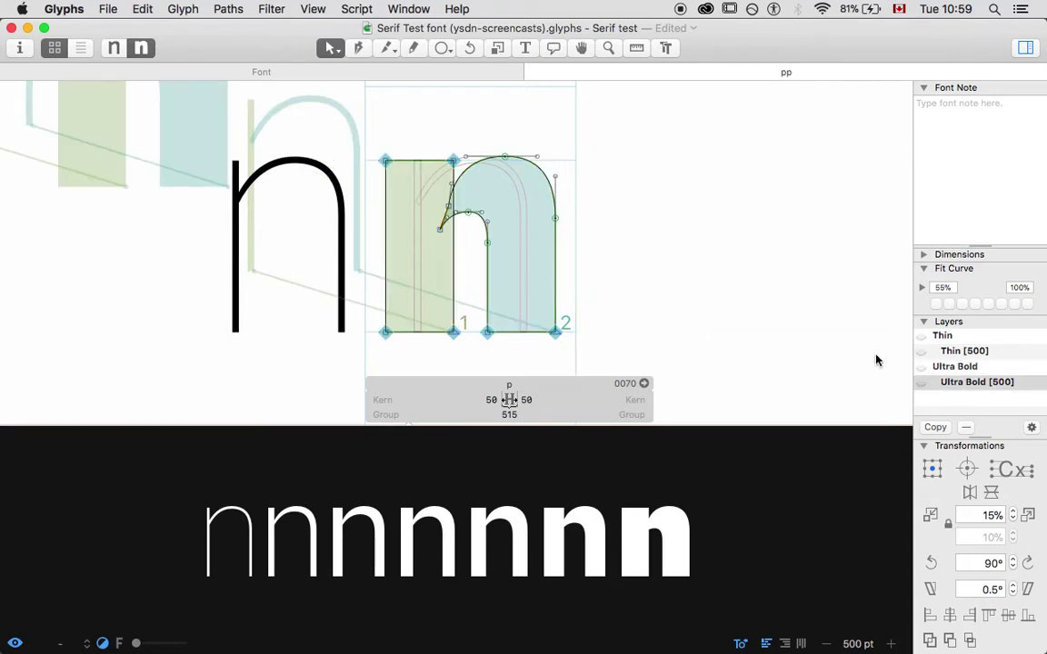
{"action": "key", "text": "super+shift+o"}
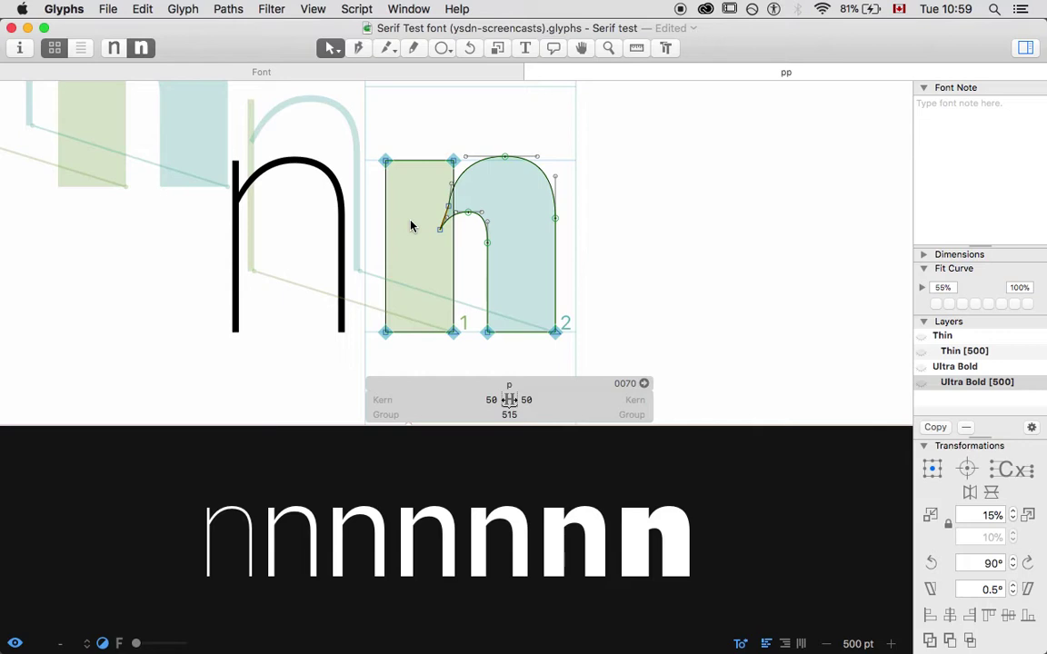
- Move the upper node of the arch's join with the stem in Ultra Bold [500] to X 184, Y 299
{"action": "left_click", "coordinate": [448, 206]}
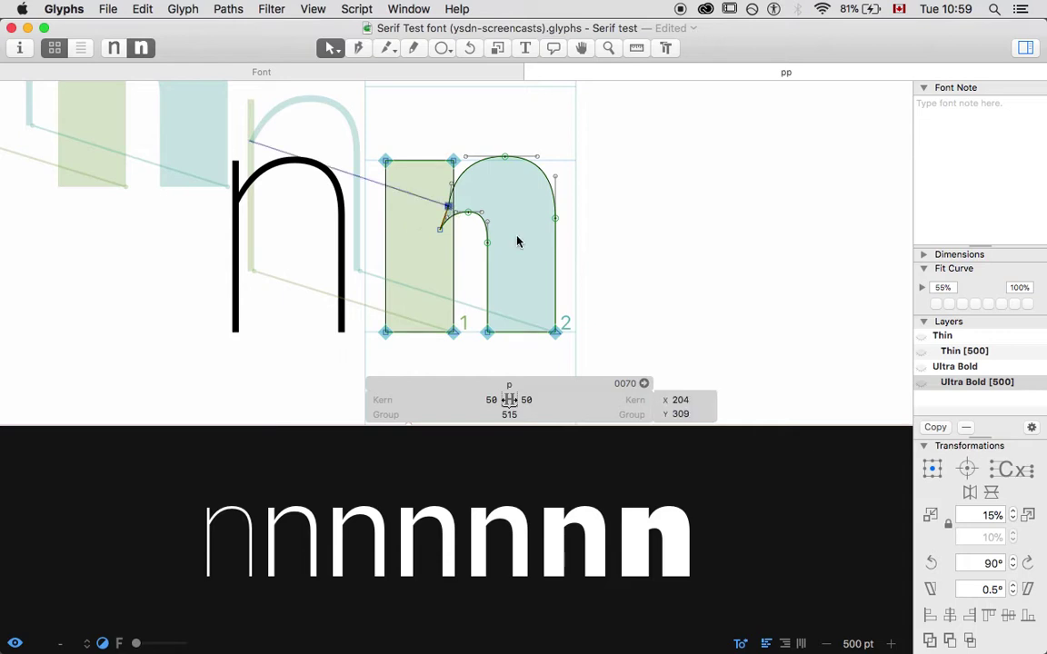
{"action": "key", "text": "shift+Left"}
{"action": "key", "text": "shift+Left"}
{"action": "key", "text": "shift+Left"}
{"action": "key", "text": "shift+Right"}
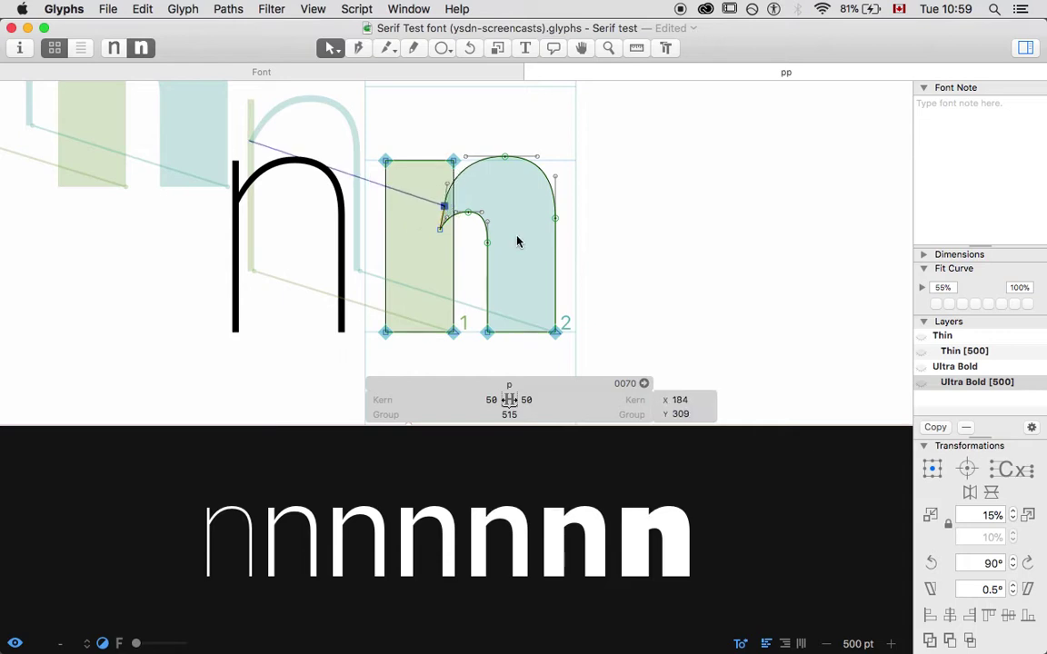
{"action": "key", "text": "shift+Down"}
{"action": "key", "text": "shift+Up"}
{"action": "key", "text": "shift+Left"}
{"action": "key", "text": "shift+Up"}
{"action": "key", "text": "shift+Left"}
{"action": "key", "text": "shift+Down"}
{"action": "key", "text": "shift+Right"}
{"action": "key", "text": "shift+Right"}
{"action": "key", "text": "shift+Up"}
{"action": "key", "text": "shift+Up"}
{"action": "key", "text": "shift+Left"}
{"action": "key", "text": "shift+Down"}
{"action": "key", "text": "shift+Down"}
{"action": "key", "text": "shift+Up"}
{"action": "key", "text": "shift+Up"}
{"action": "key", "text": "shift+Up"}
{"action": "key", "text": "shift+Down"}
{"action": "key", "text": "shift+Down"}
{"action": "key", "text": "shift+Down"}
{"action": "key", "text": "shift+Down"}
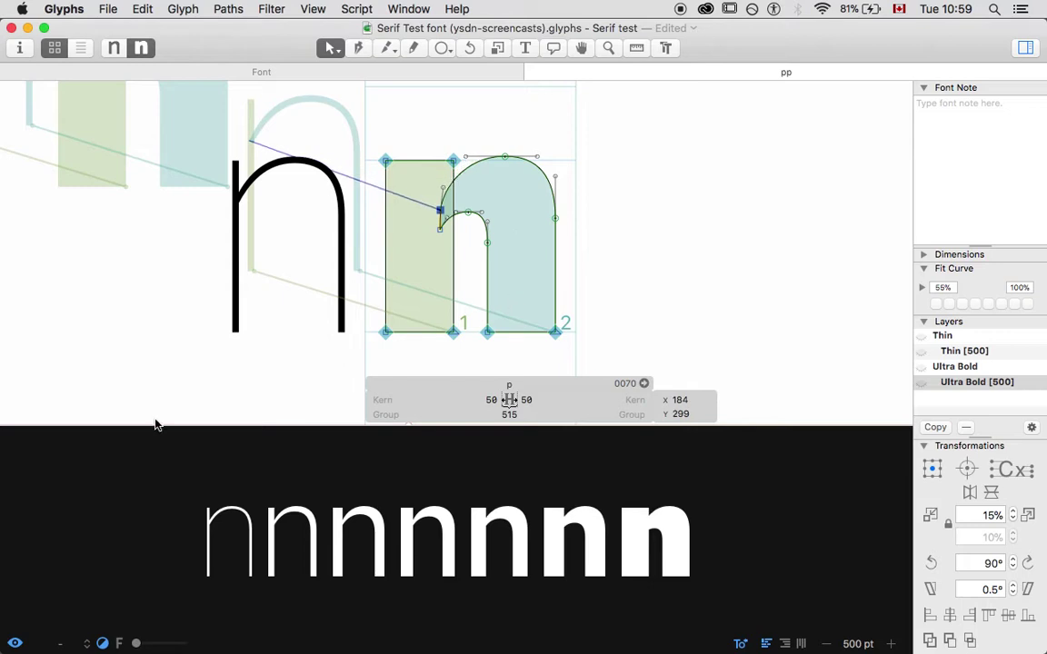
- Enlarge the instance preview area and adjust the selected arch-join node's height to Y 289
{"action": "left_click_drag", "start_coordinate": [155, 424], "coordinate": [147, 282]}
{"action": "scroll", "coordinate": [141, 161], "scroll_direction": "up", "scroll_amount": 3}
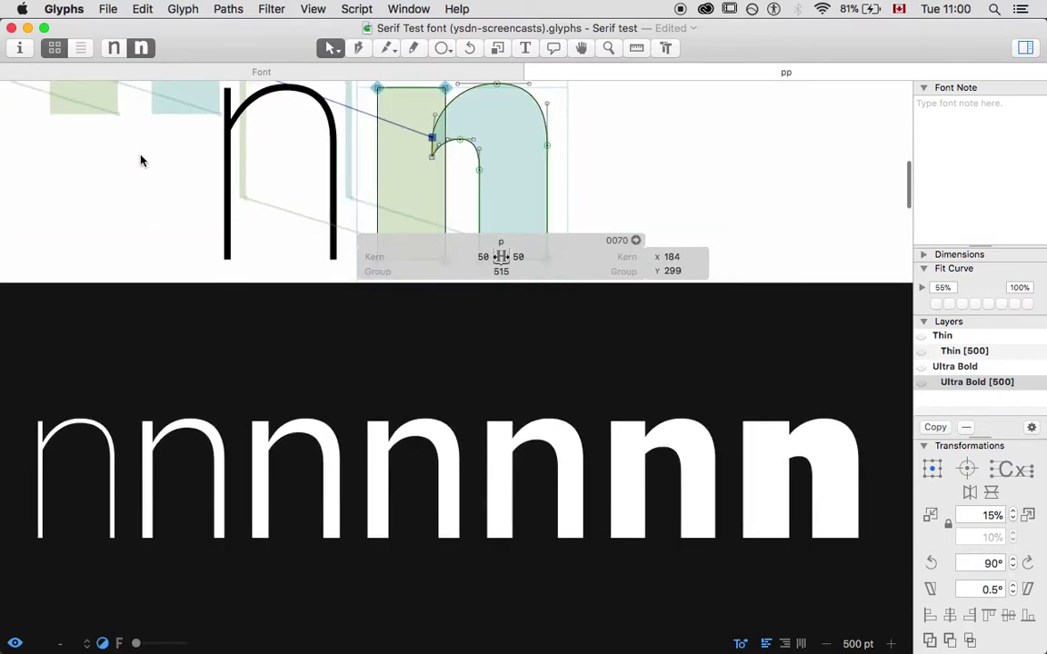
{"action": "key", "text": "shift+Up"}
{"action": "key", "text": "shift+Up"}
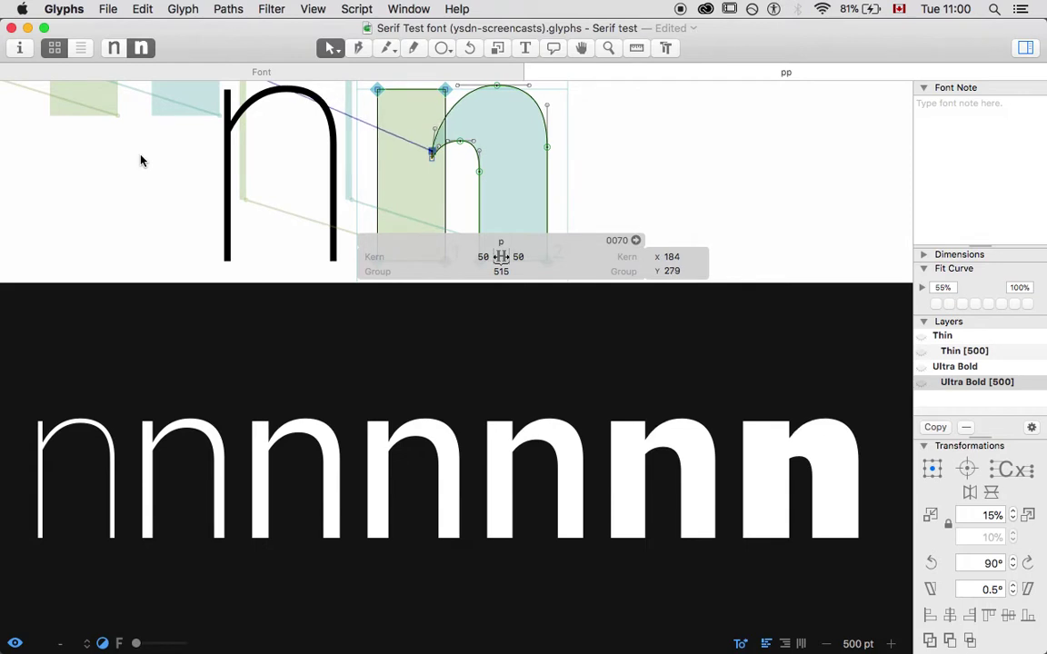
{"action": "key", "text": "shift+Down"}
{"action": "key", "text": "shift+Down"}
{"action": "key", "text": "shift+Down"}
{"action": "key", "text": "shift+Down"}
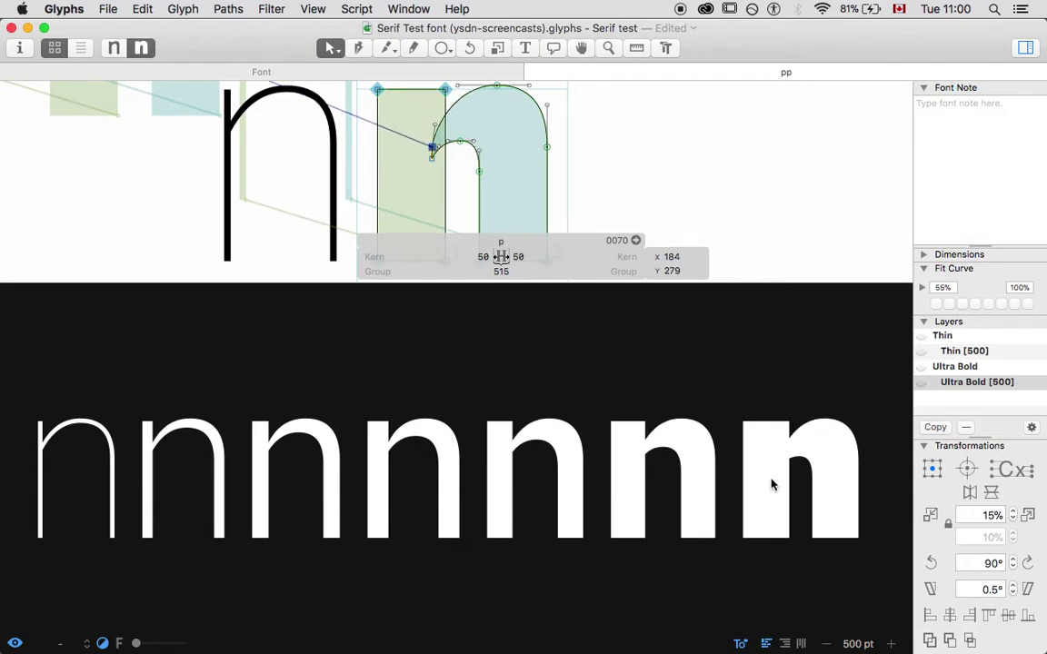
{"action": "key", "text": "shift+Down"}
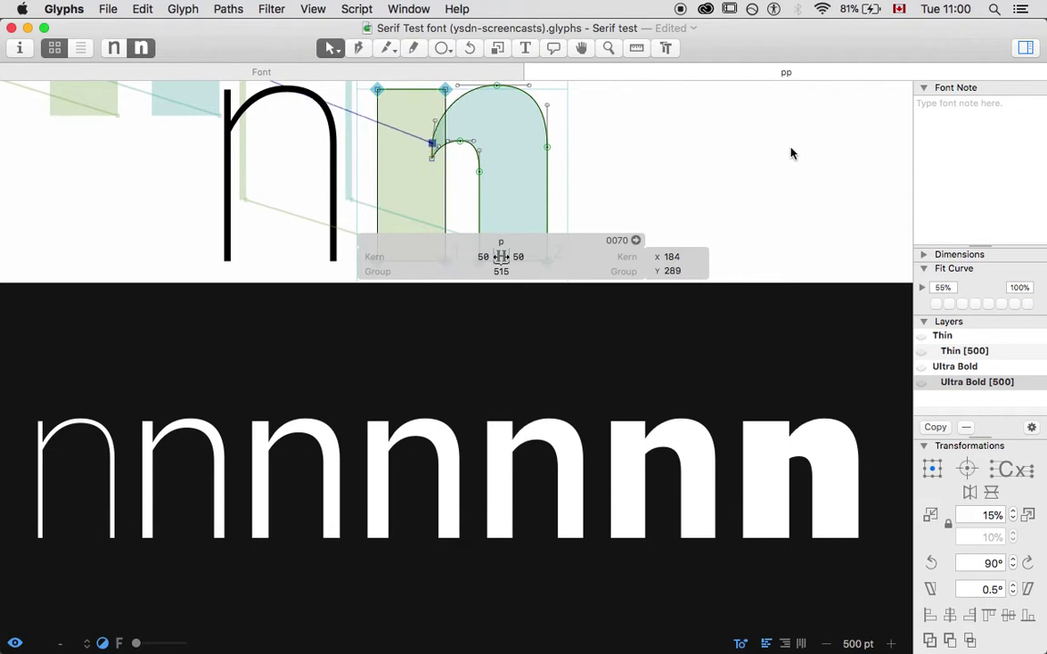
- Check the weight coordinates of both masters and of the Thin through Semibold instances in the font info
{"action": "left_click", "coordinate": [19, 47]}
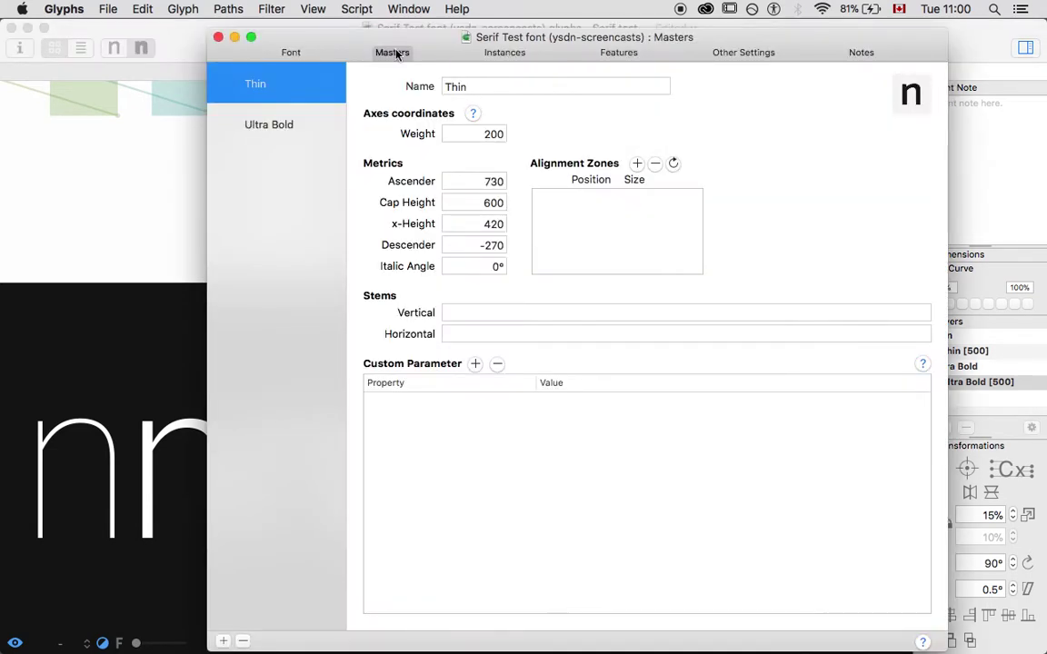
{"action": "left_click", "coordinate": [272, 125]}
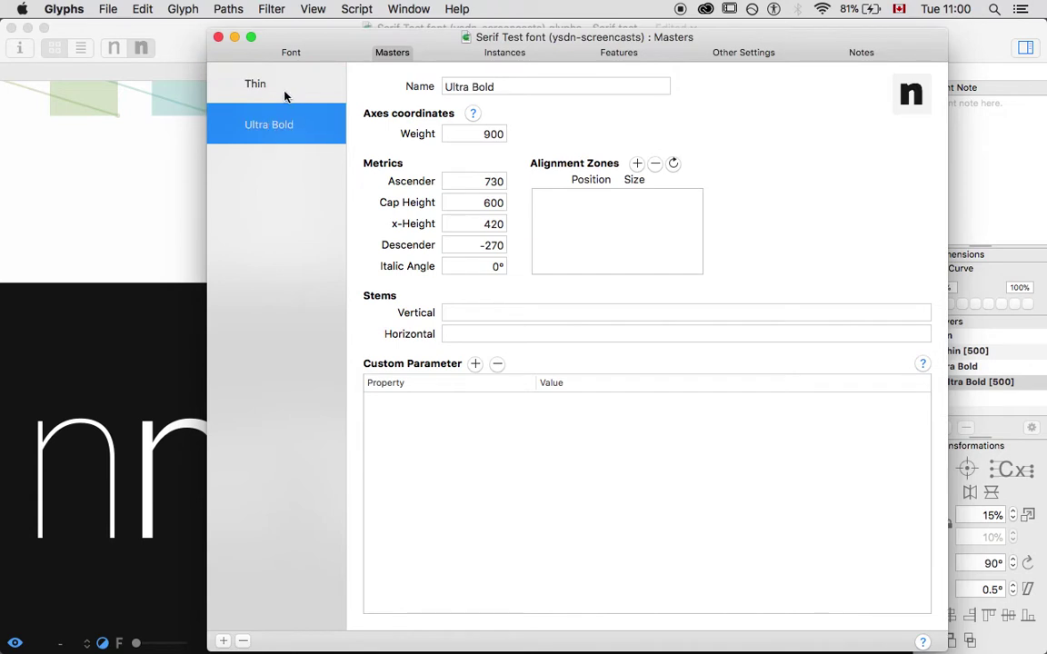
{"action": "left_click", "coordinate": [272, 89]}
{"action": "left_click", "coordinate": [272, 124]}
{"action": "left_click", "coordinate": [503, 53]}
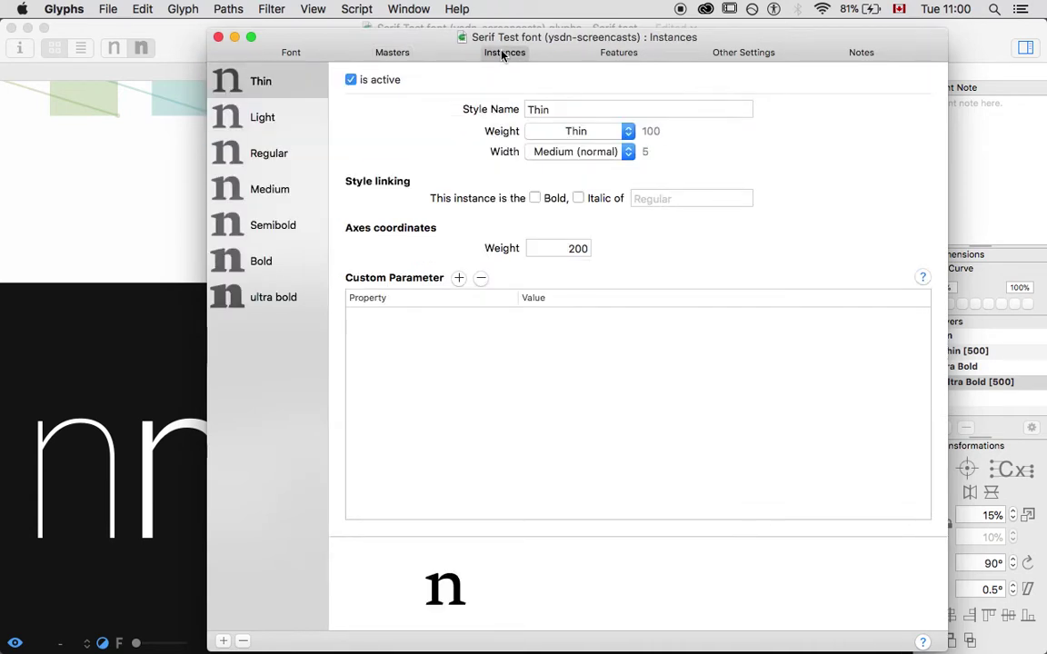
{"action": "left_click", "coordinate": [232, 121]}
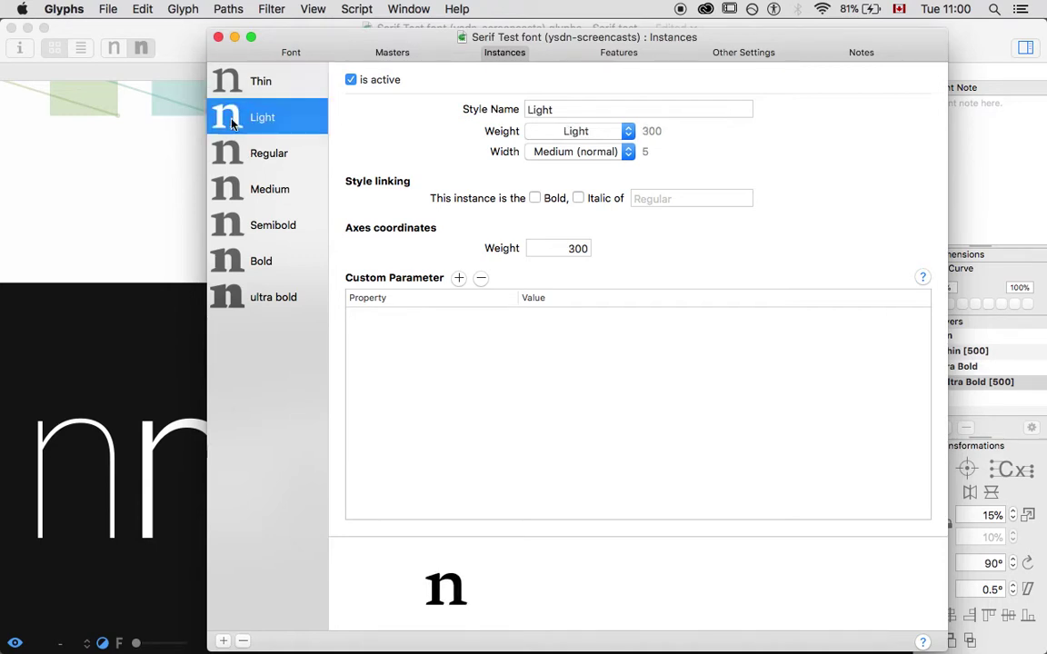
{"action": "left_click", "coordinate": [244, 157]}
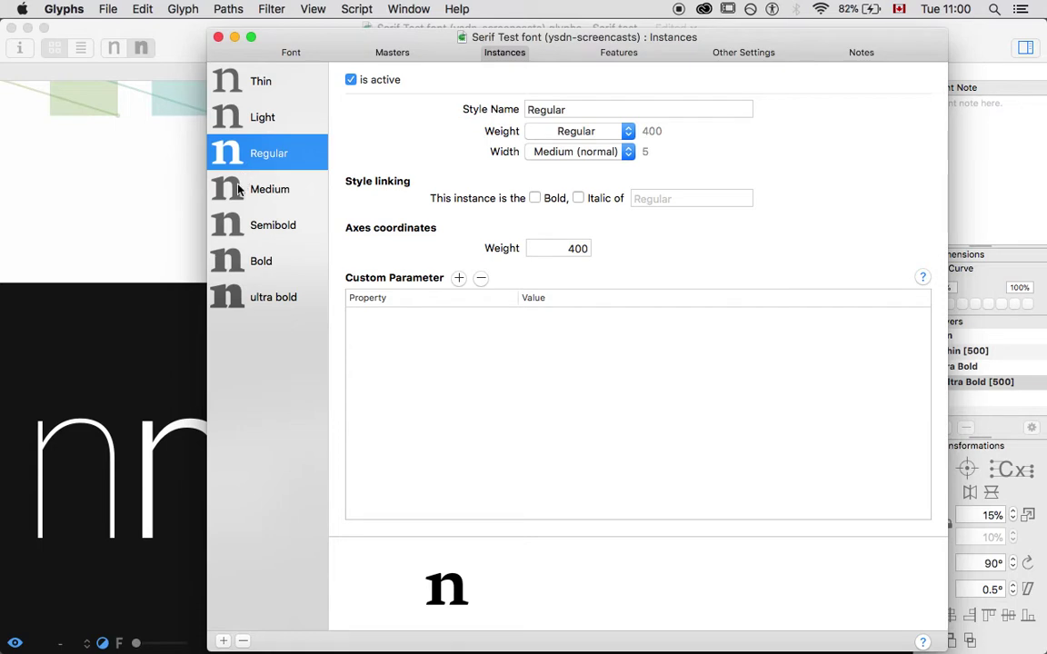
{"action": "left_click", "coordinate": [239, 189]}
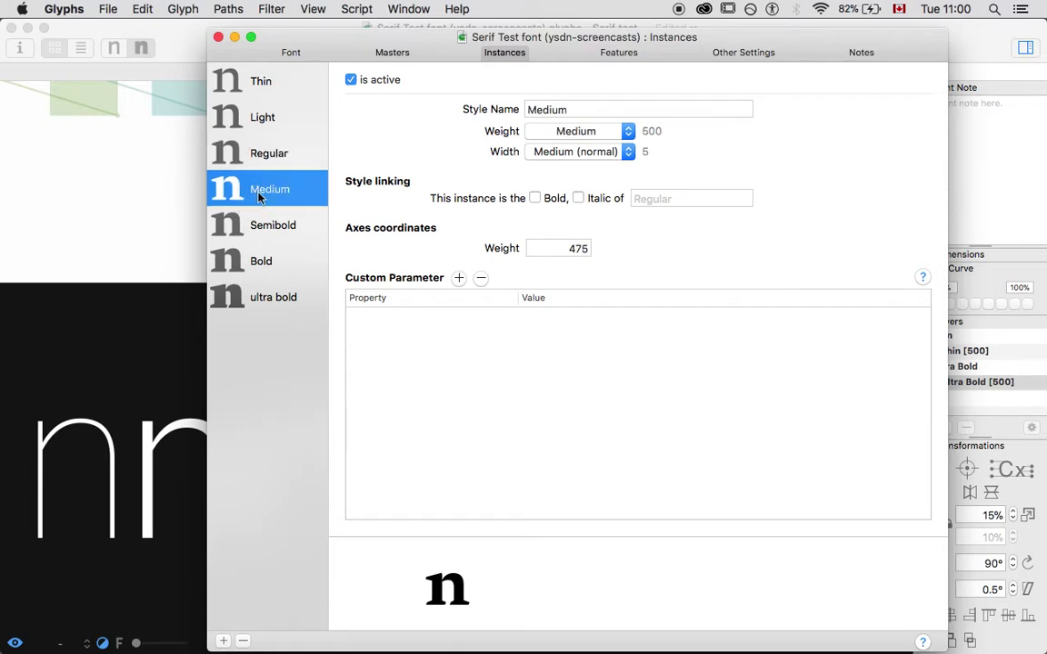
{"action": "left_click", "coordinate": [249, 225]}
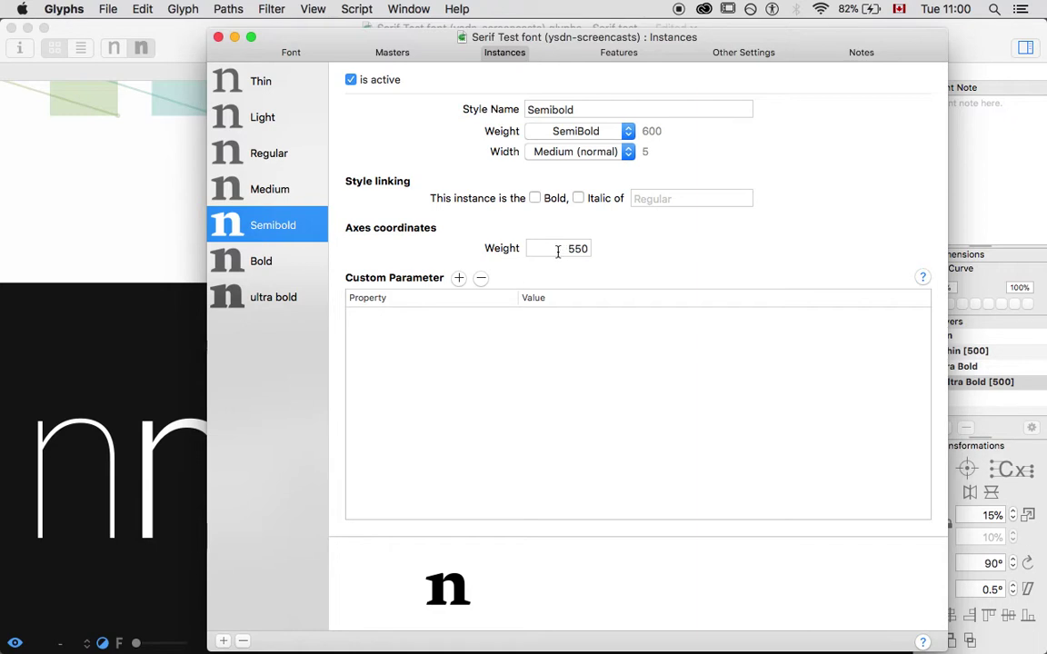
{"action": "left_click", "coordinate": [219, 36]}
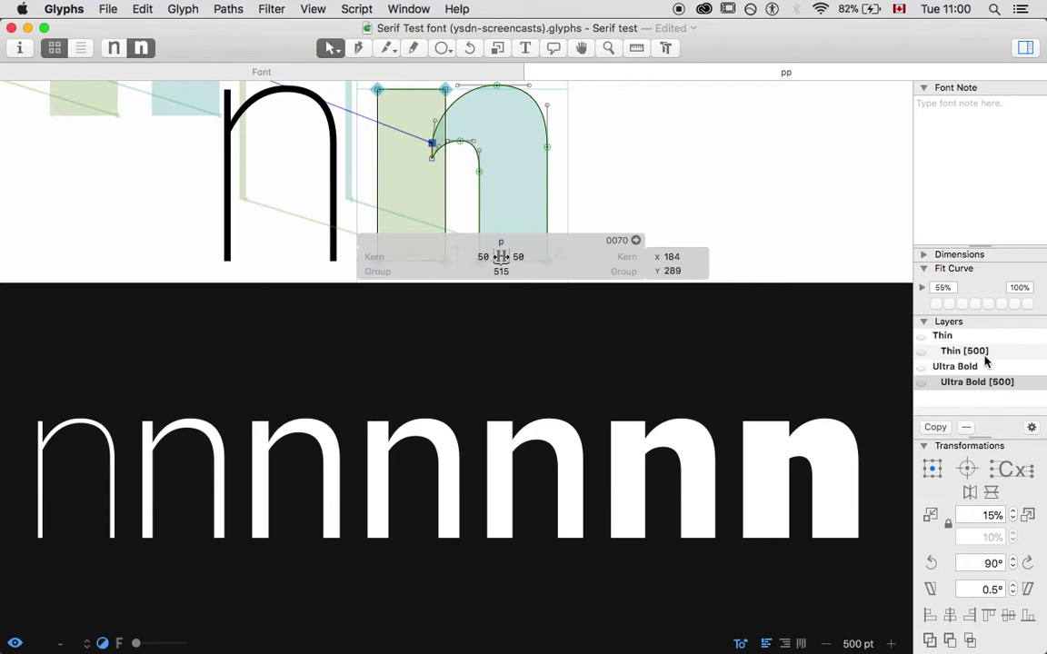
- Rename the Ultra Bold [500] layer to Ultra Bold [300]
{"action": "double_click", "coordinate": [1000, 381]}
{"action": "key", "text": "Right"}
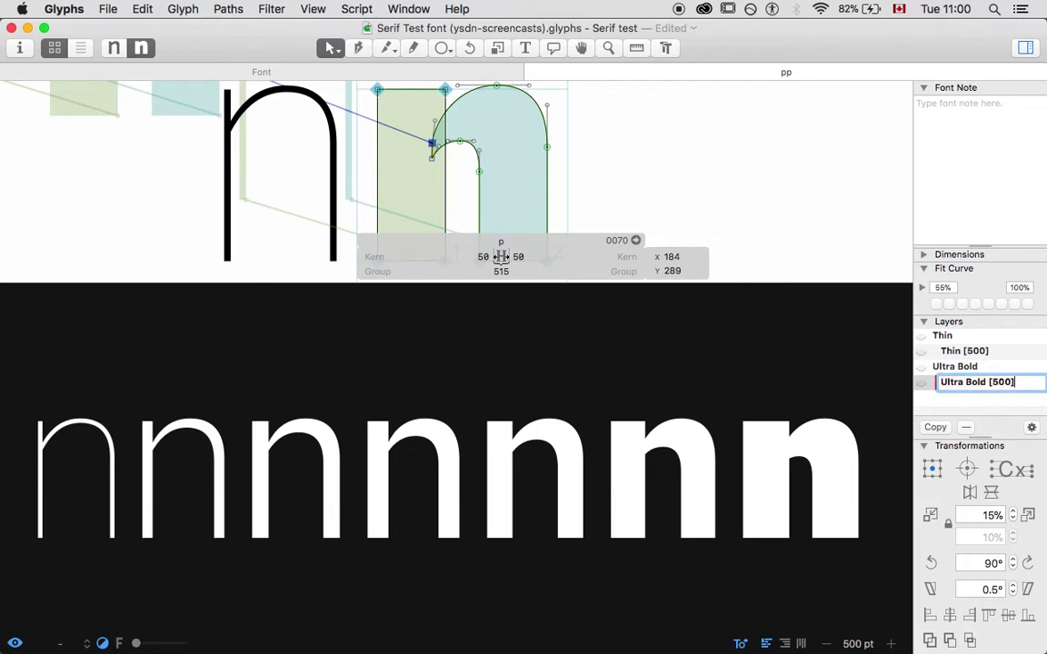
{"action": "key", "text": "Left"}
{"action": "key", "text": "BackSpace"}
{"action": "key", "text": "BackSpace"}
{"action": "key", "text": "BackSpace"}
{"action": "type", "text": "300"}
- Rename the Thin [500] layer to Thin [300]
{"action": "left_click", "coordinate": [977, 351]}
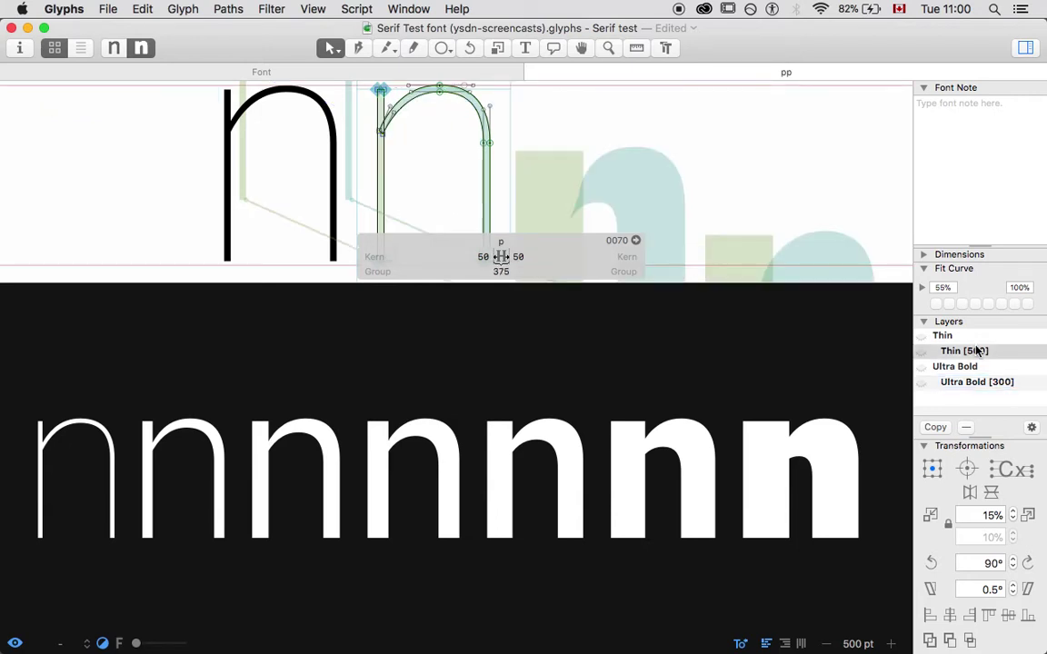
{"action": "double_click", "coordinate": [977, 350]}
{"action": "key", "text": "Right"}
{"action": "key", "text": "BackSpace"}
{"action": "type", "text": "3"}
{"action": "key", "text": "Return"}
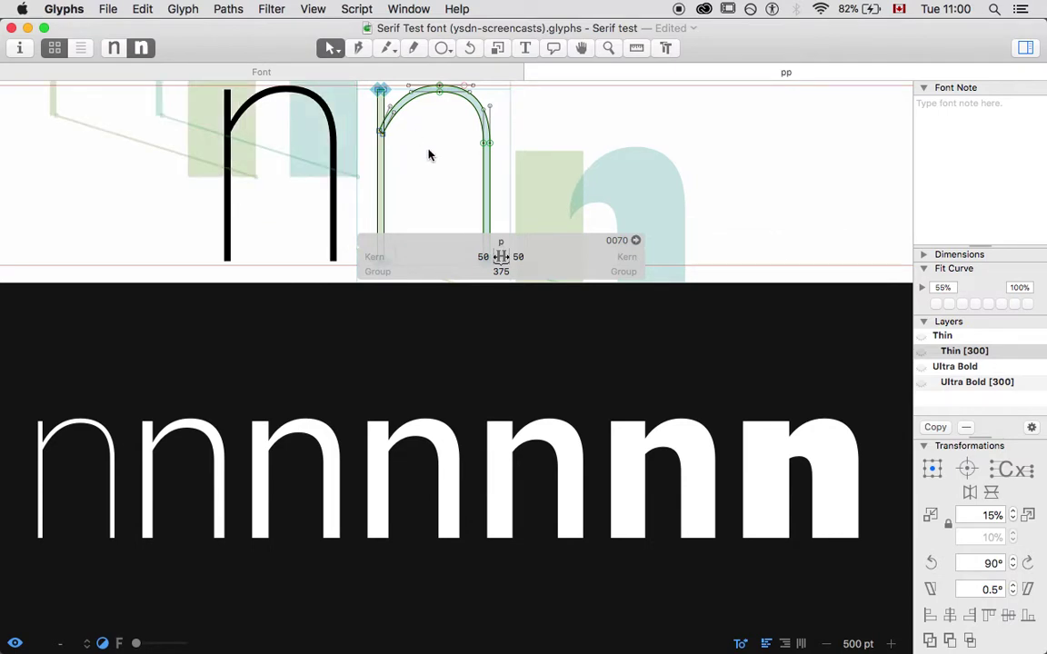
- On the Ultra Bold [300] layer, nudge the arch-join node to X 176, Y 283
{"action": "left_click", "coordinate": [950, 381]}
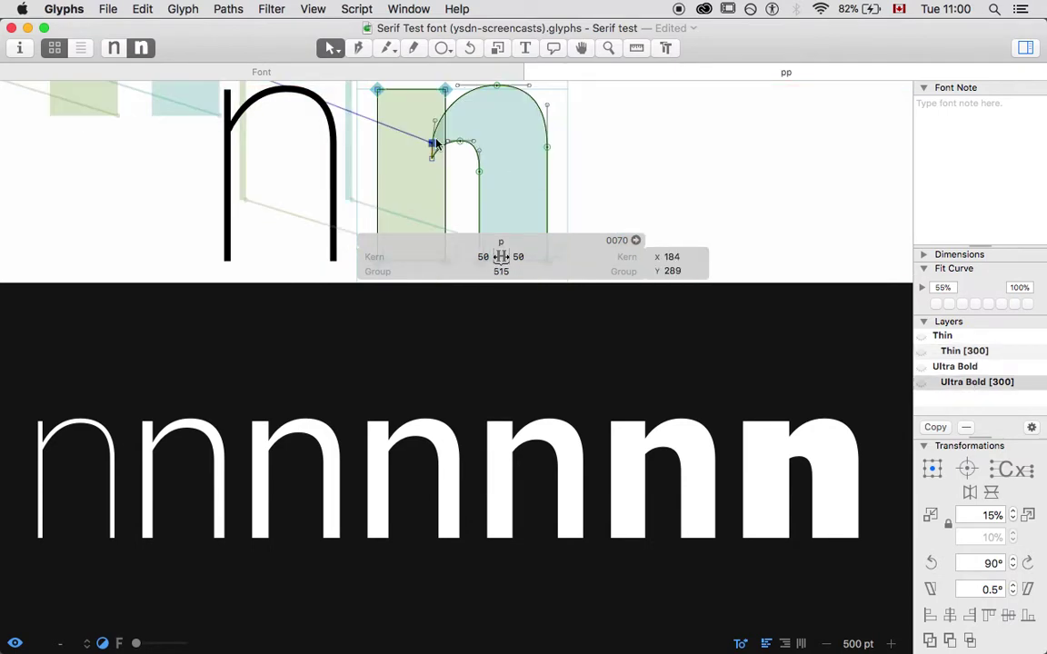
{"action": "key", "text": "shift+Left"}
{"action": "key", "text": "shift+Left"}
{"action": "key", "text": "shift+Up"}
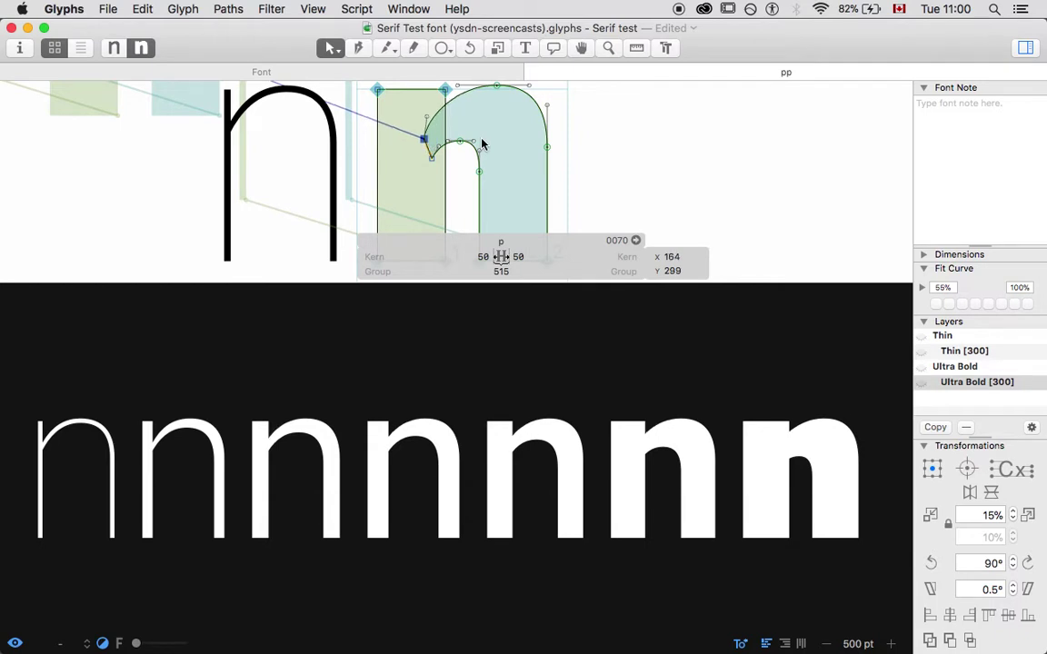
{"action": "key", "text": "shift+Right"}
{"action": "key", "text": "shift+Right"}
{"action": "key", "text": "shift+Up"}
{"action": "key", "text": "Left"}
{"action": "key", "text": "Left"}
{"action": "key", "text": "Left"}
{"action": "key", "text": "Left"}
{"action": "key", "text": "Left"}
{"action": "key", "text": "Left"}
{"action": "key", "text": "shift+Up"}
{"action": "key", "text": "Left"}
{"action": "key", "text": "Left"}
{"action": "key", "text": "Left"}
{"action": "key", "text": "Left"}
{"action": "key", "text": "Left"}
{"action": "key", "text": "Down"}
{"action": "key", "text": "Down"}
{"action": "key", "text": "Down"}
{"action": "key", "text": "Down"}
{"action": "key", "text": "Down"}
{"action": "key", "text": "Up"}
{"action": "key", "text": "Up"}
{"action": "key", "text": "Up"}
{"action": "key", "text": "Down"}
{"action": "key", "text": "Down"}
{"action": "key", "text": "Down"}
{"action": "key", "text": "shift+Down"}
{"action": "key", "text": "Down"}
{"action": "key", "text": "Right"}
{"action": "key", "text": "Right"}
{"action": "key", "text": "Right"}
{"action": "key", "text": "Up"}
{"action": "key", "text": "Up"}
{"action": "key", "text": "Up"}
{"action": "key", "text": "Up"}
{"action": "key", "text": "Up"}
{"action": "key", "text": "Up"}
{"action": "key", "text": "Up"}
{"action": "key", "text": "Up"}
{"action": "key", "text": "Up"}
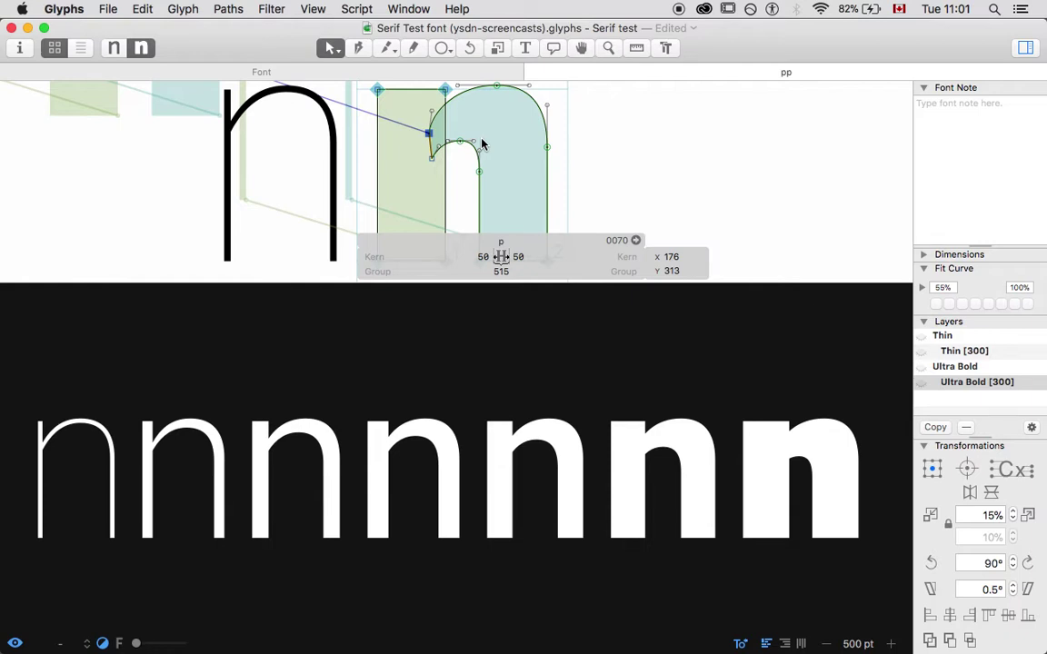
{"action": "key", "text": "shift+Down"}
{"action": "key", "text": "shift+Down"}
{"action": "key", "text": "shift+Down"}
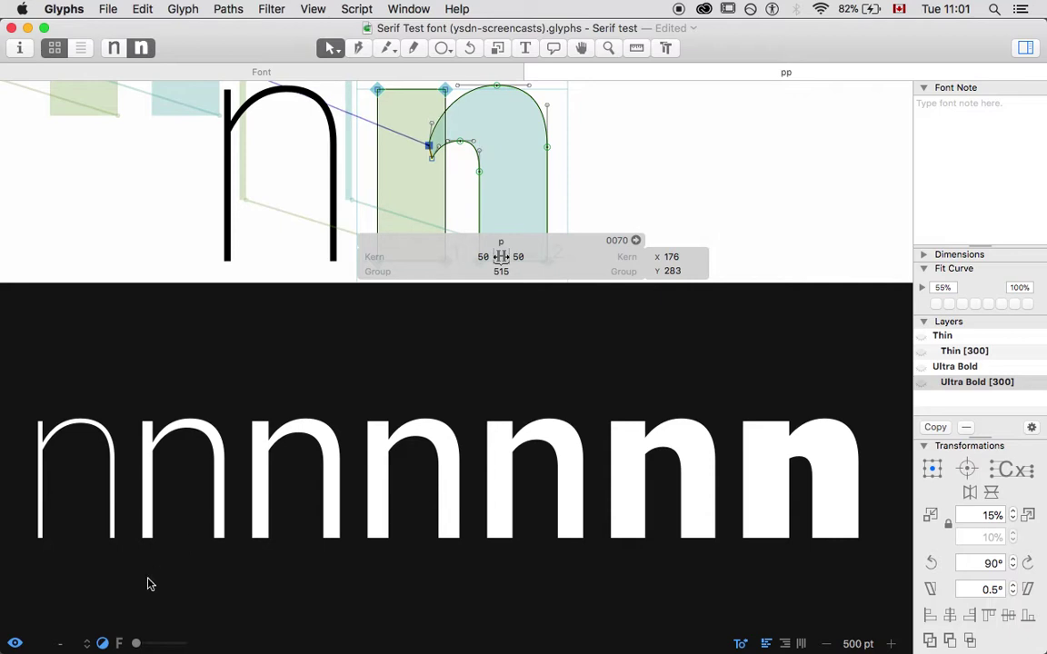
- Turn off the all-instances preview and delete the bold glyph, leaving only the thin one in the edit text
{"action": "left_click", "coordinate": [80, 645]}
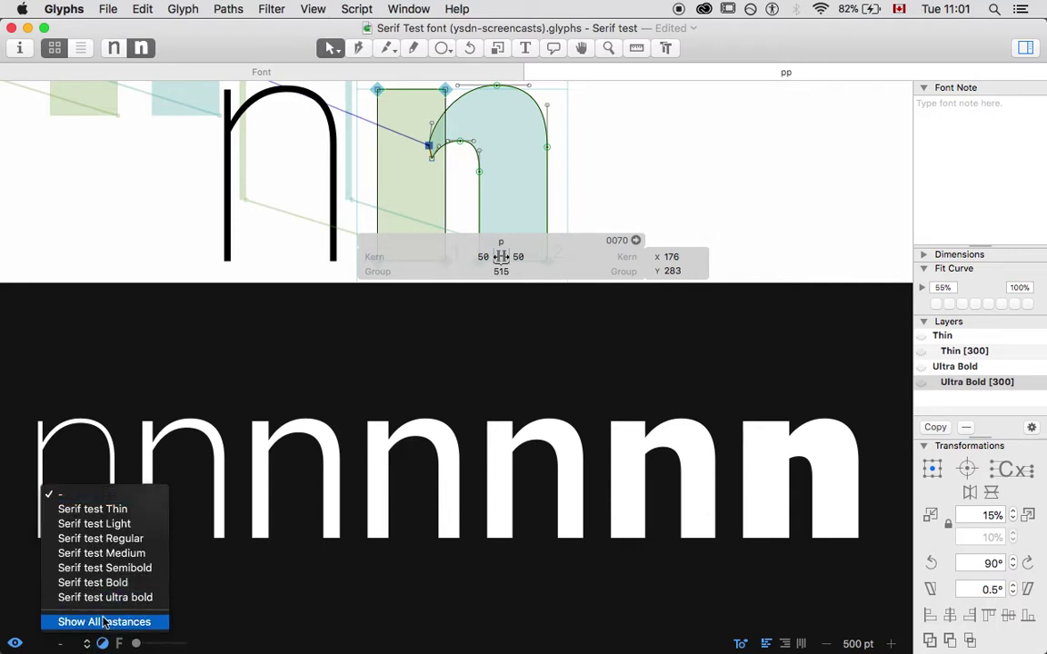
{"action": "left_click", "coordinate": [73, 495]}
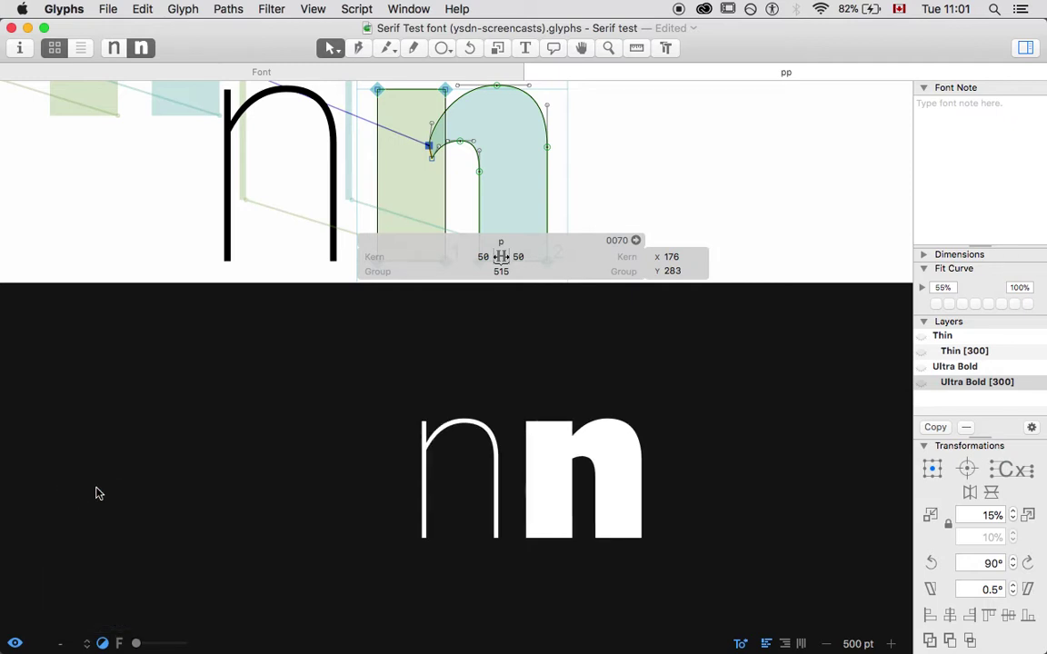
{"action": "key", "text": "t"}
{"action": "left_click", "coordinate": [537, 175]}
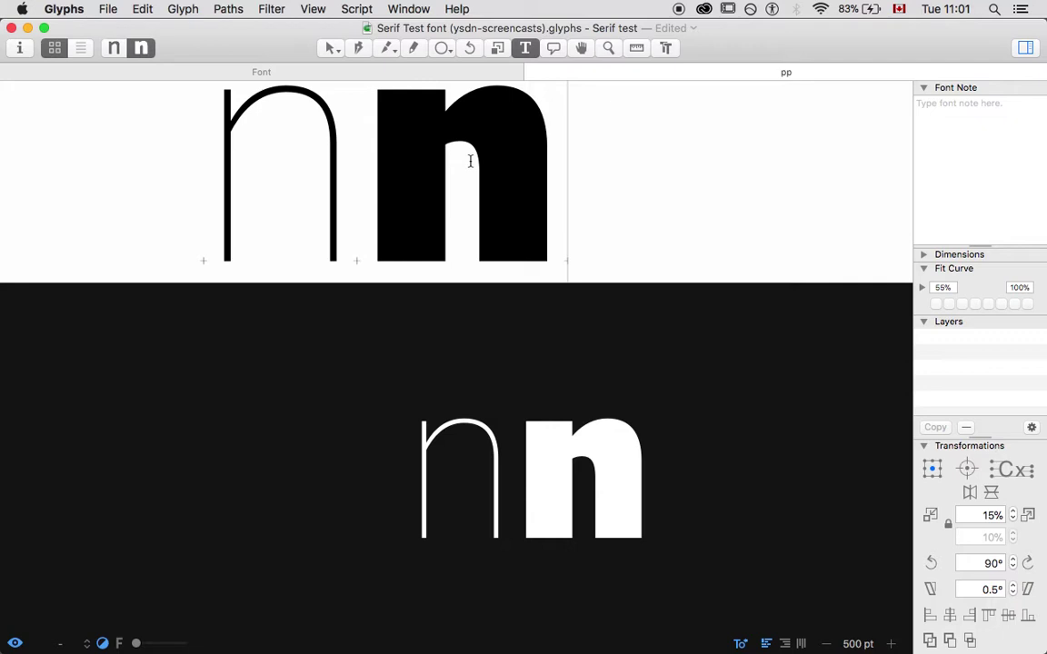
{"action": "key", "text": "BackSpace"}
- Run the OTVar Player script, play and pause the weight animation, and close the player
{"action": "left_click", "coordinate": [357, 8]}
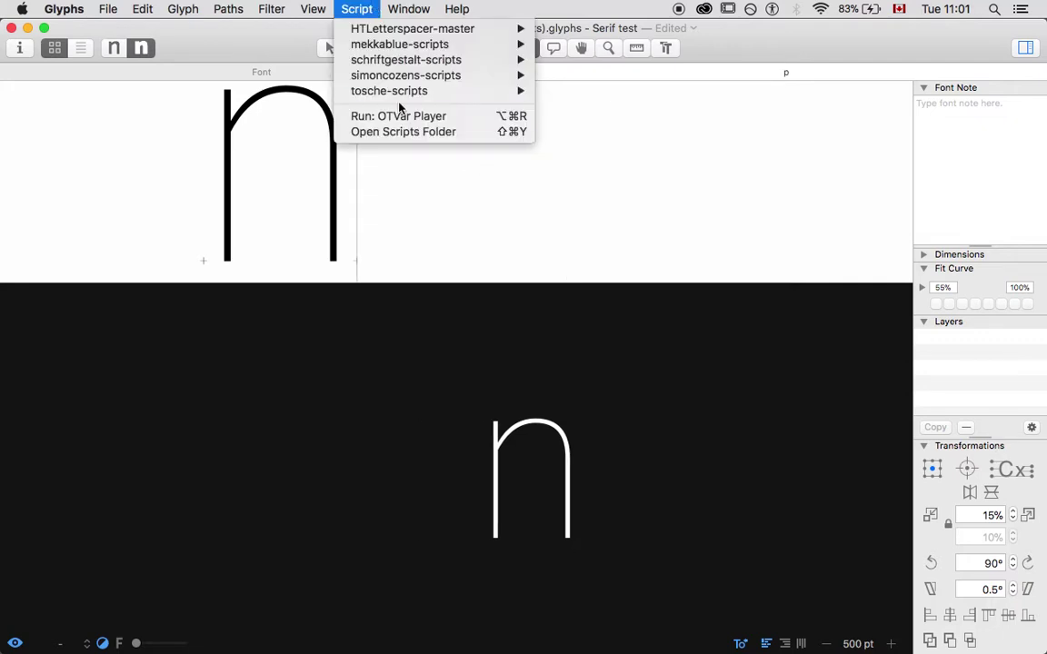
{"action": "left_click", "coordinate": [396, 116]}
{"action": "left_click", "coordinate": [261, 150]}
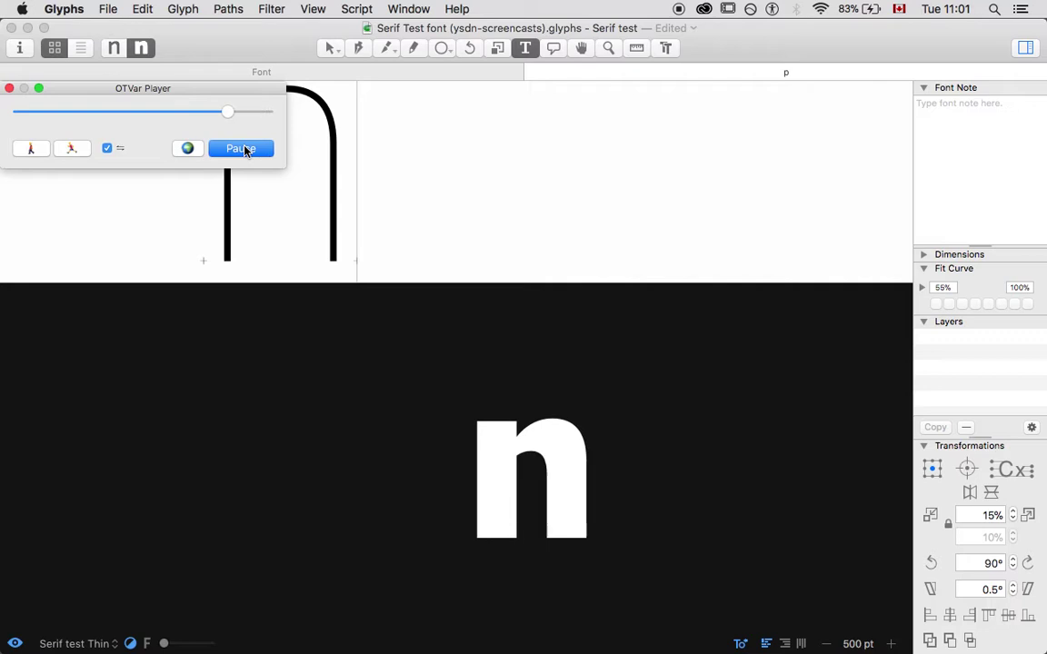
{"action": "left_click", "coordinate": [245, 150]}
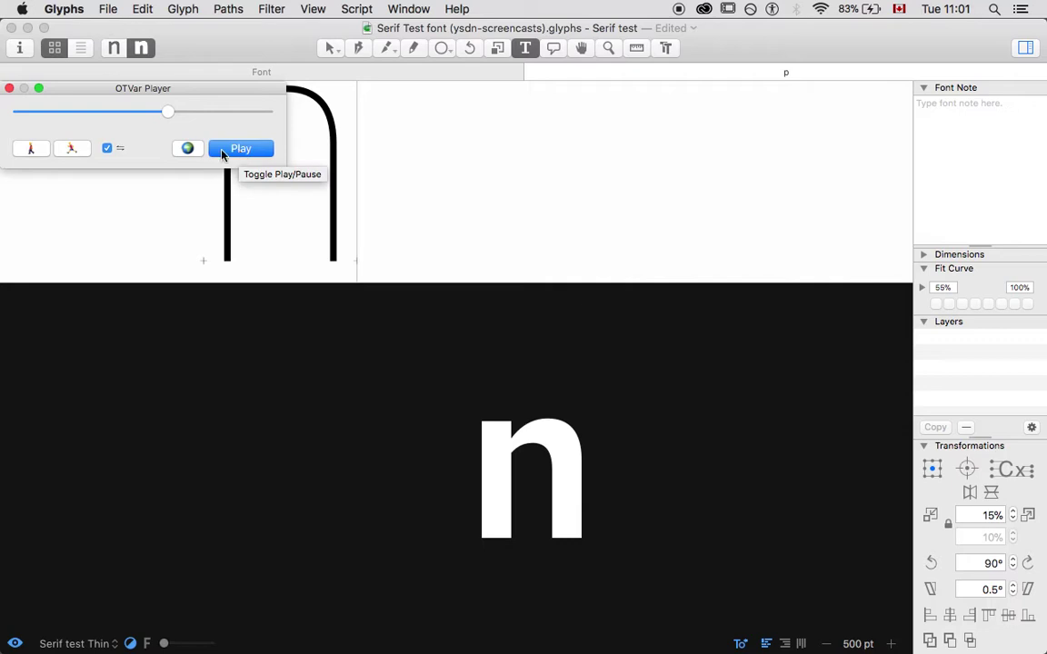
{"action": "left_click", "coordinate": [9, 88]}
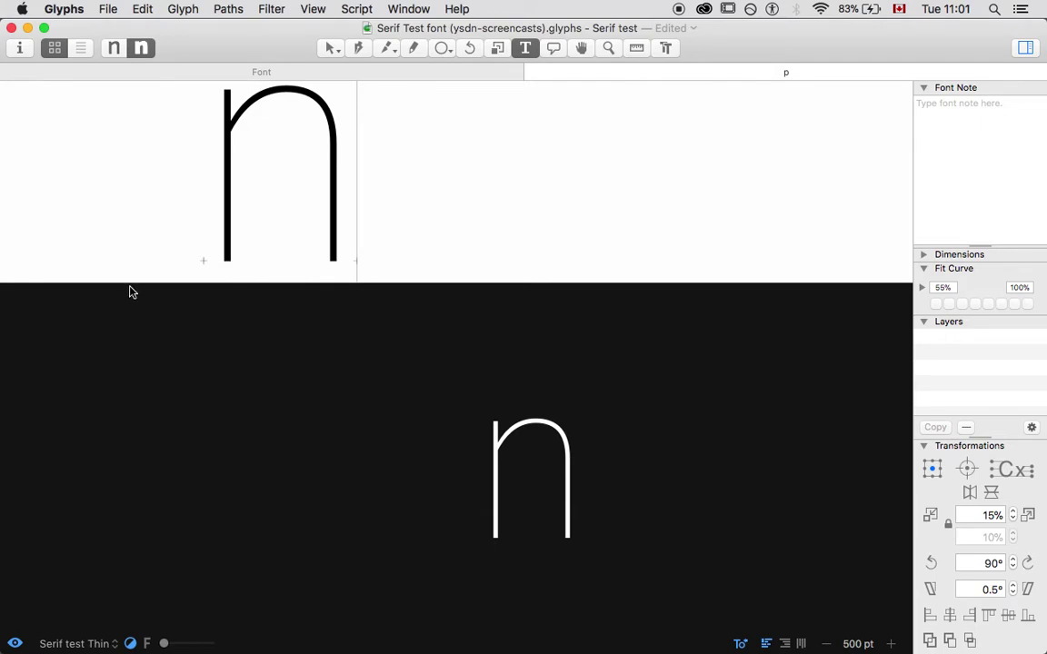
- Shrink the instance preview area and set it to show all instances
{"action": "left_click_drag", "start_coordinate": [131, 283], "coordinate": [133, 374]}
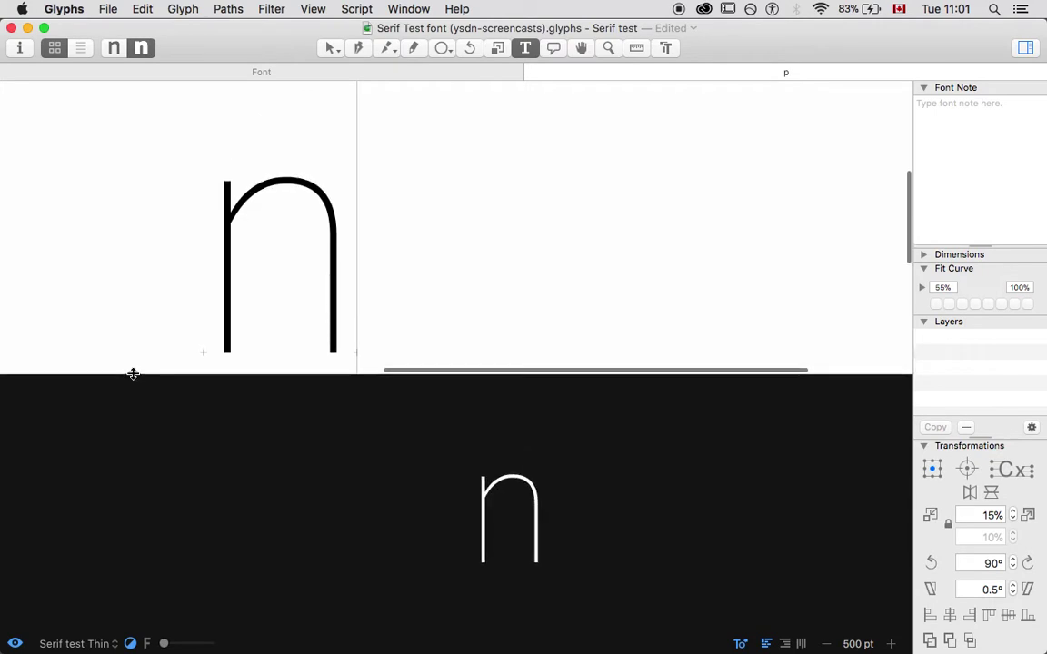
{"action": "left_click", "coordinate": [78, 644]}
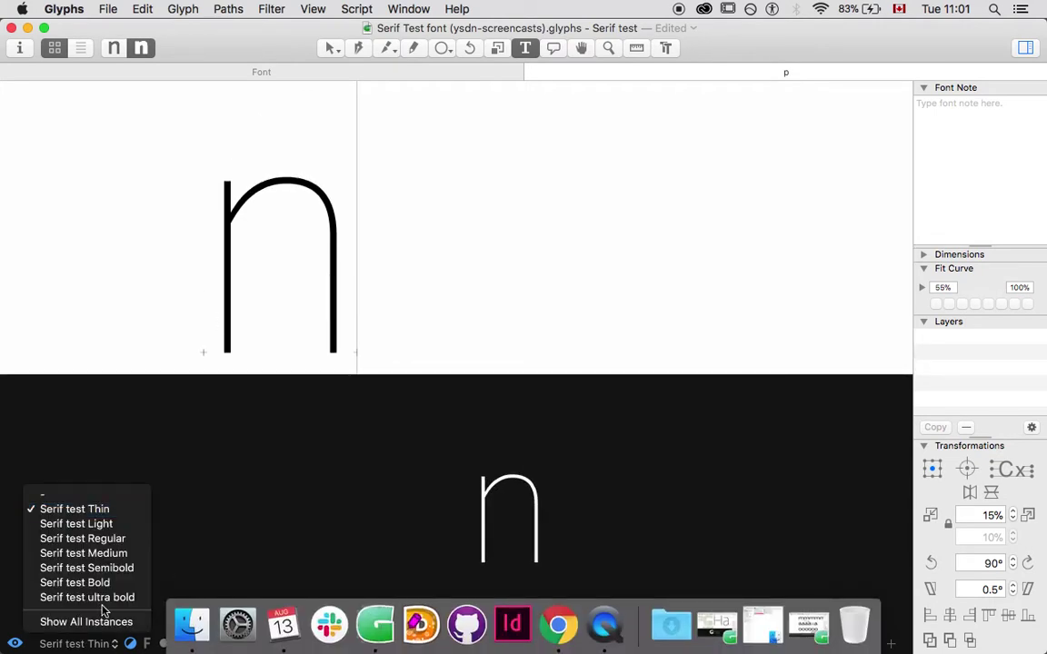
{"action": "left_click", "coordinate": [82, 622]}
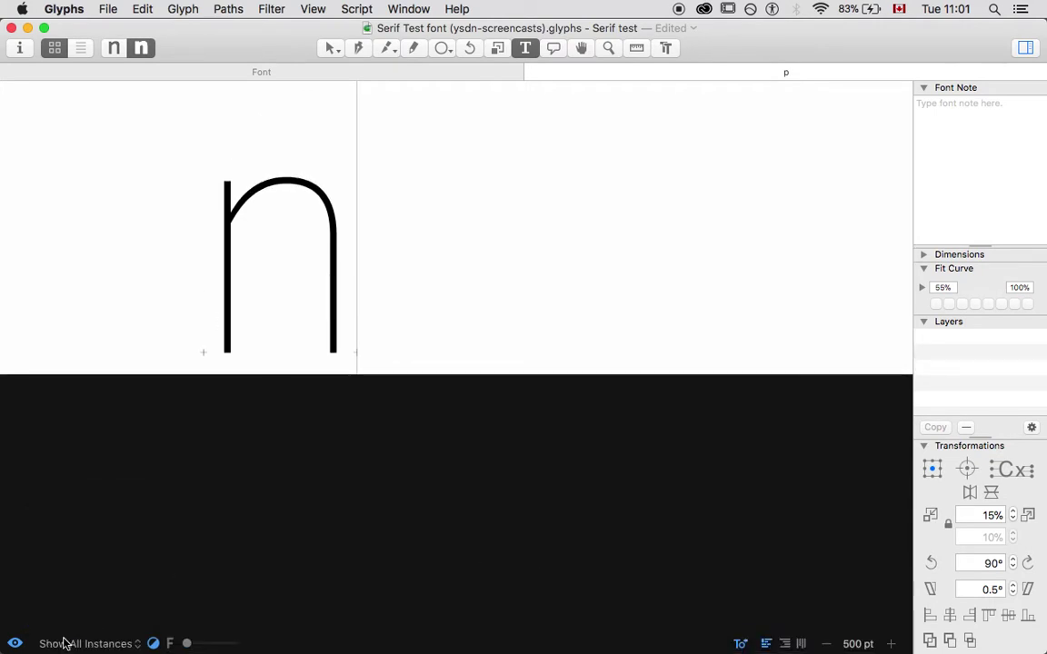
{"action": "left_click", "coordinate": [63, 643]}
{"action": "left_click", "coordinate": [63, 634]}
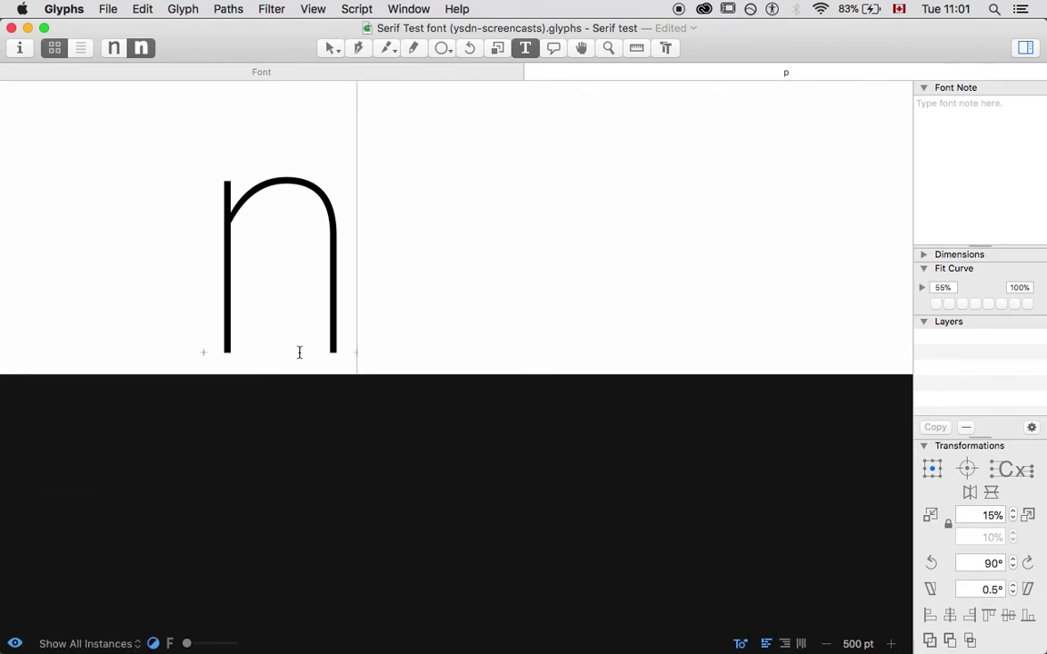
- Add a second p glyph in the Ultra Bold master after the thin one and activate it for viewing its layers
{"action": "left_click", "coordinate": [201, 313]}
{"action": "type", "text": "n"}
{"action": "key", "text": "shift+Left"}
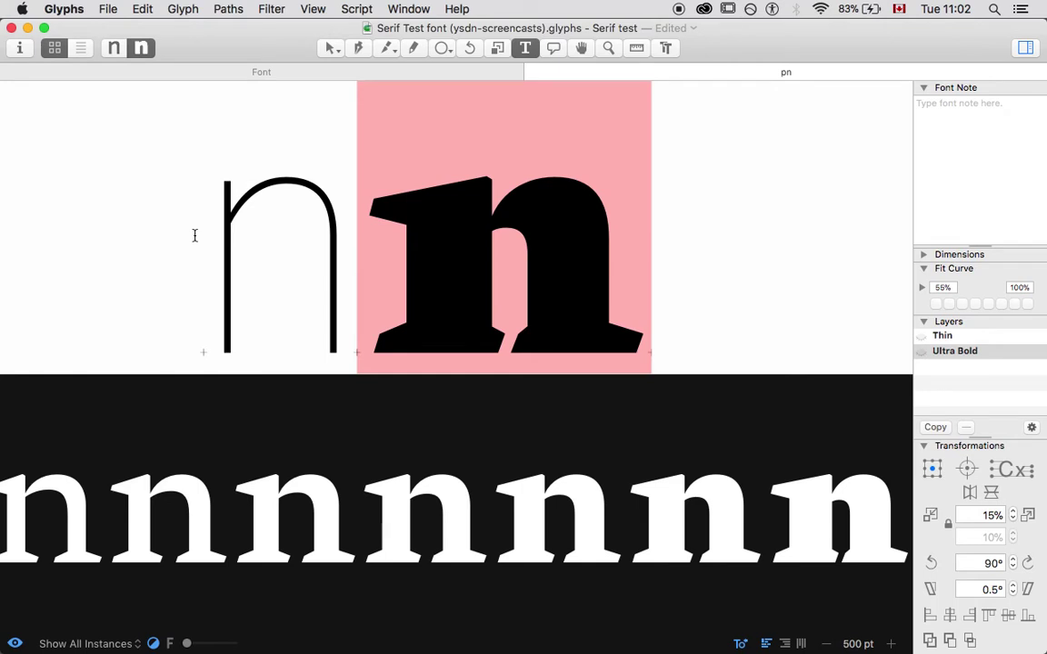
{"action": "key", "text": "super+1"}
{"action": "left_click", "coordinate": [958, 351]}
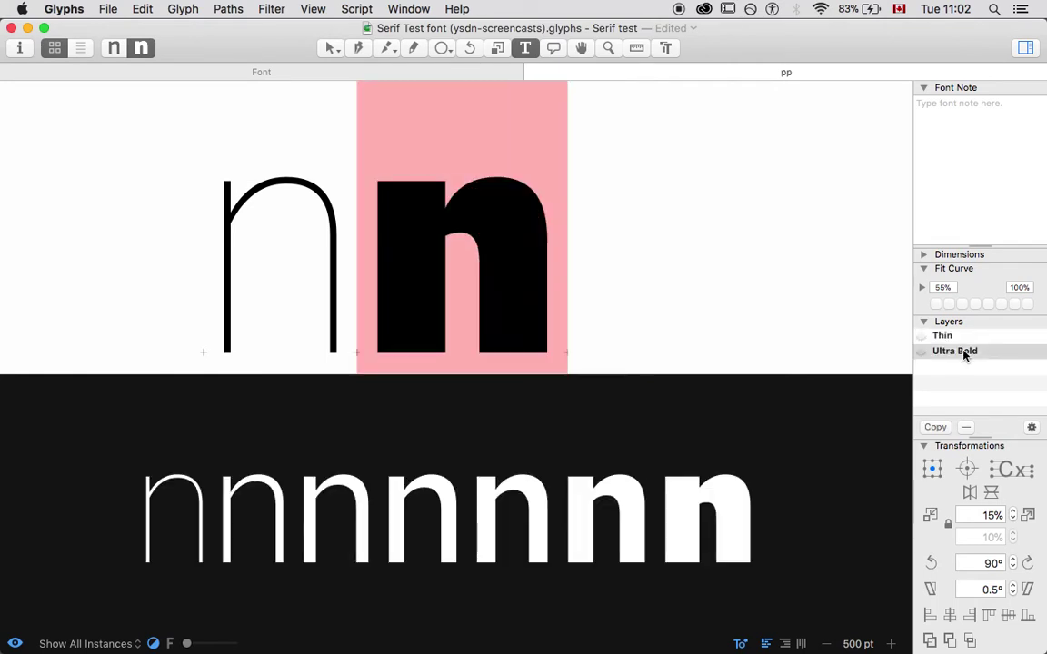
{"action": "left_click", "coordinate": [383, 279]}
{"action": "key", "text": "shift+Left"}
{"action": "key", "text": "Right"}
{"action": "key", "text": "shift+Right"}
{"action": "key", "text": "Right"}
{"action": "key", "text": "shift+Left"}
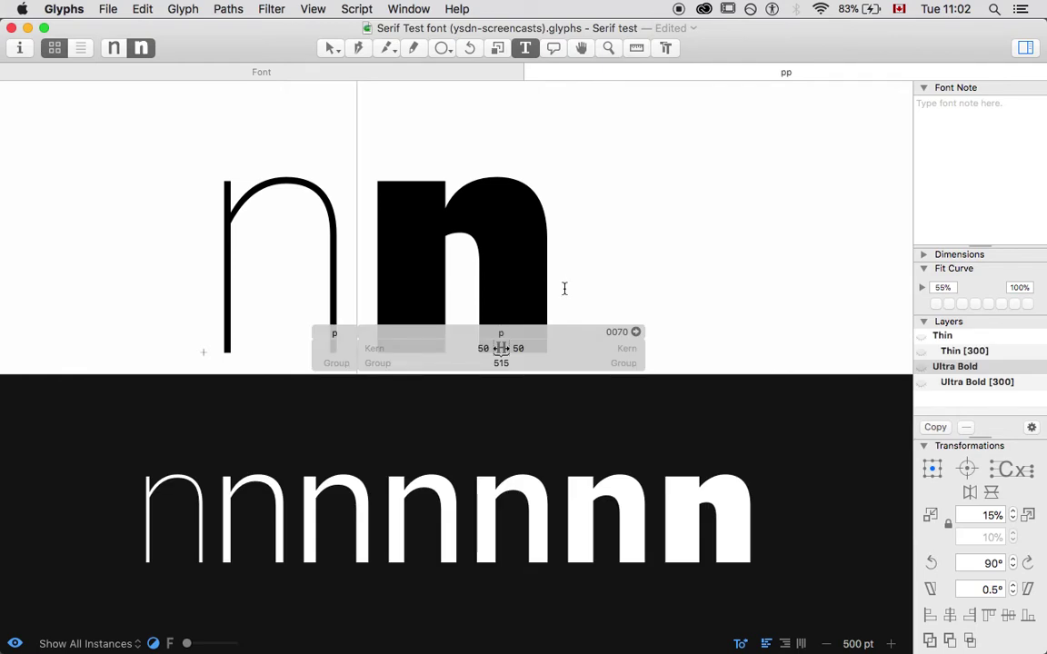
- Switch to Chrome to review the bracket-layer interpolation diagram in the Alternating Glyph Shapes tutorial, and return to Glyphs
{"action": "key", "text": "super+Tab"}
{"action": "left_click", "coordinate": [330, 332]}
{"action": "key", "text": "super+Tab"}
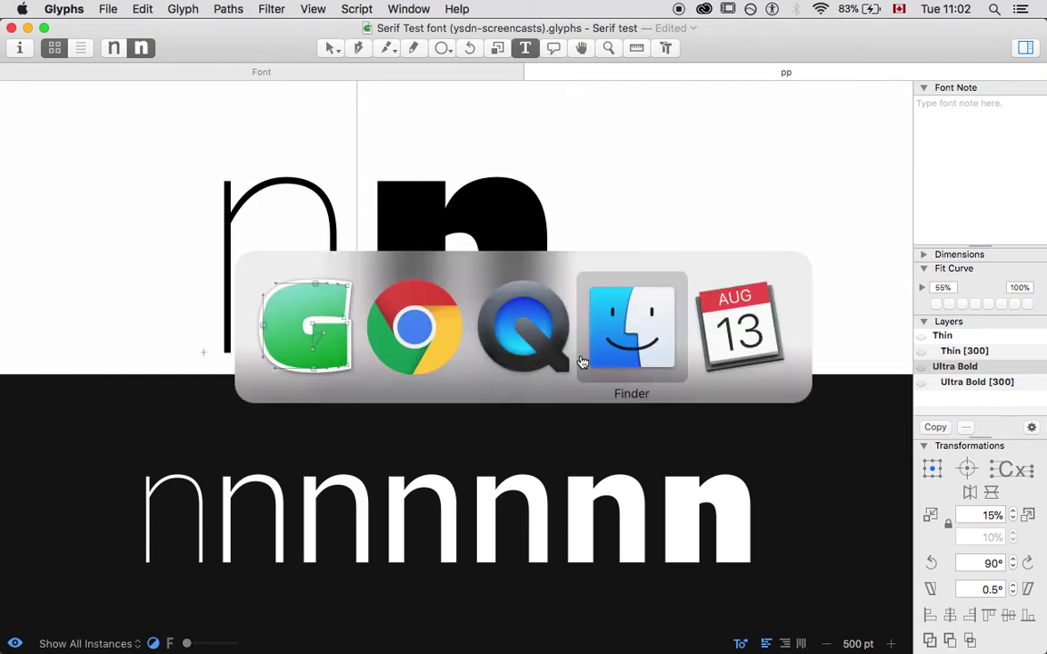
{"action": "left_click", "coordinate": [445, 346]}
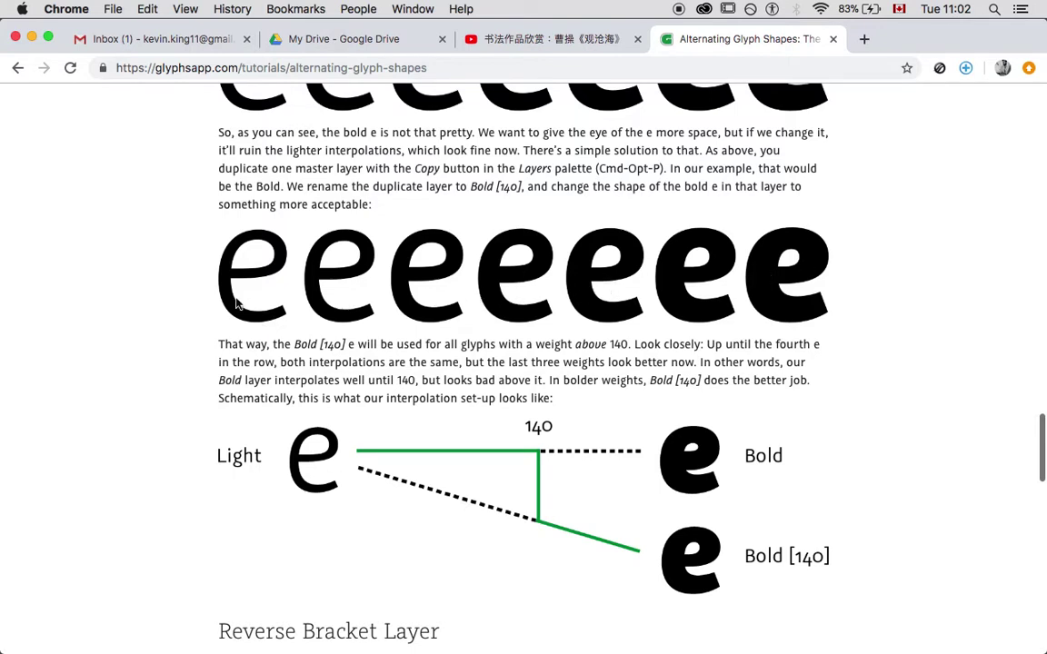
{"action": "key", "text": "super+Tab"}
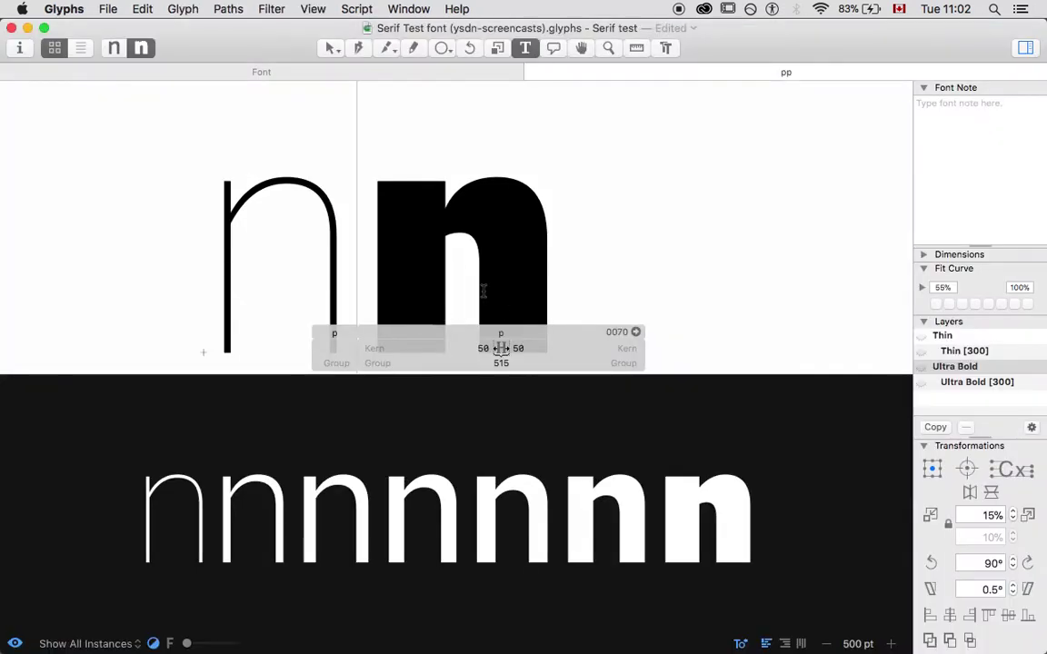
- On the Ultra Bold master layer, nudge the arch-join node to X 184, Y 319
{"action": "left_click", "coordinate": [331, 47]}
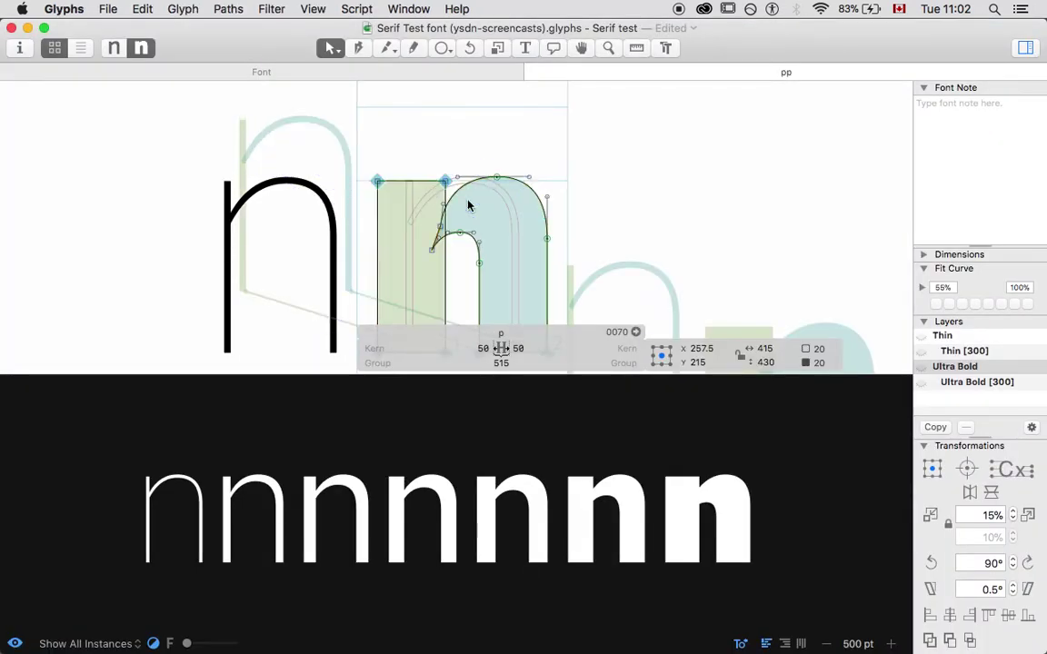
{"action": "left_click", "coordinate": [435, 224]}
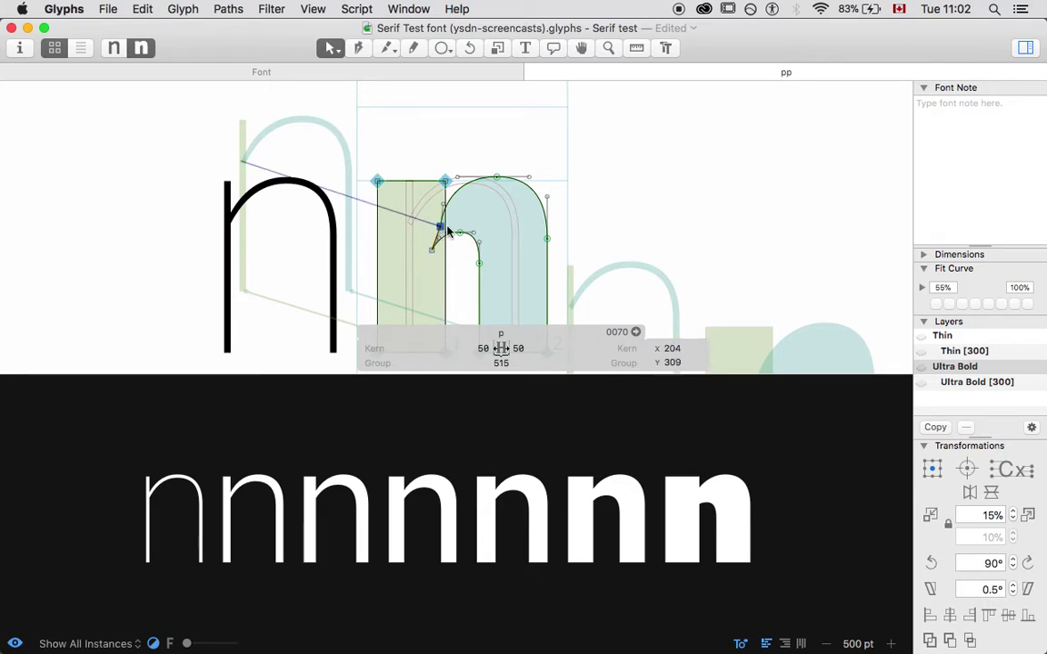
{"action": "key", "text": "shift+Left"}
{"action": "key", "text": "shift+Up"}
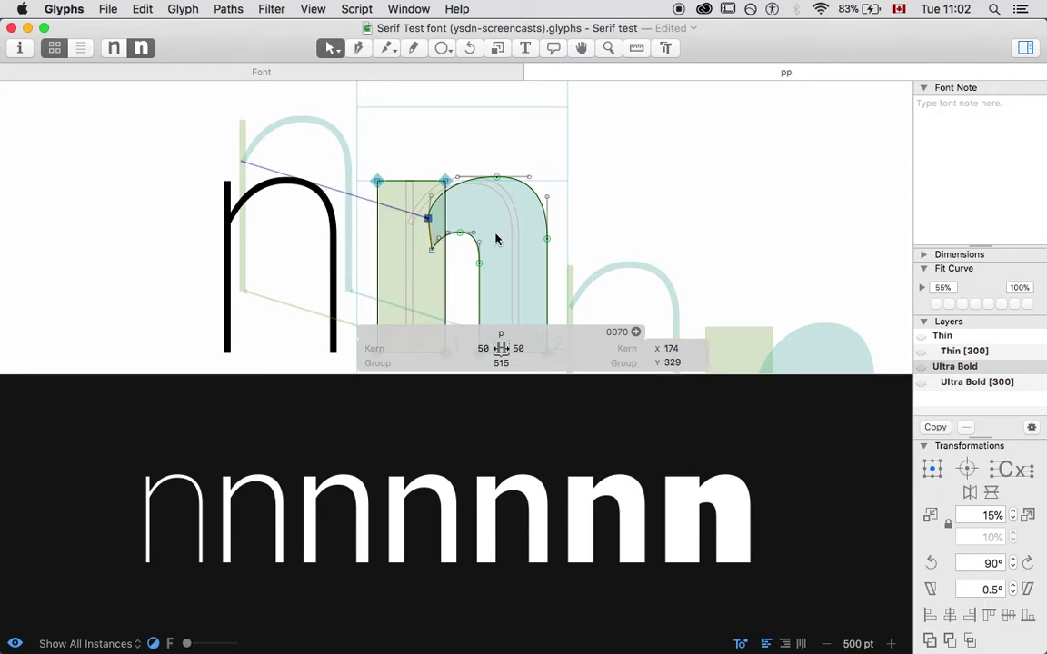
{"action": "key", "text": "shift+Right"}
{"action": "key", "text": "shift+Down"}
{"action": "key", "text": "shift+Up"}
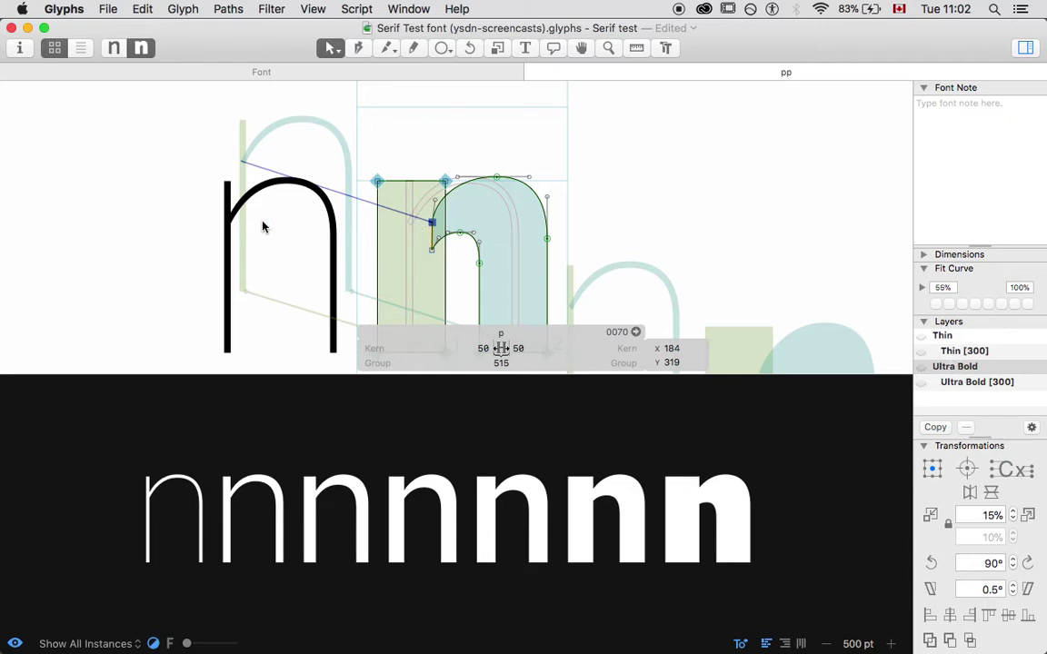
- Shift the top node of the Ultra Bold layer's outer arch to X 329, Y 430
{"action": "key", "text": "space"}
{"action": "key", "text": "super+plus"}
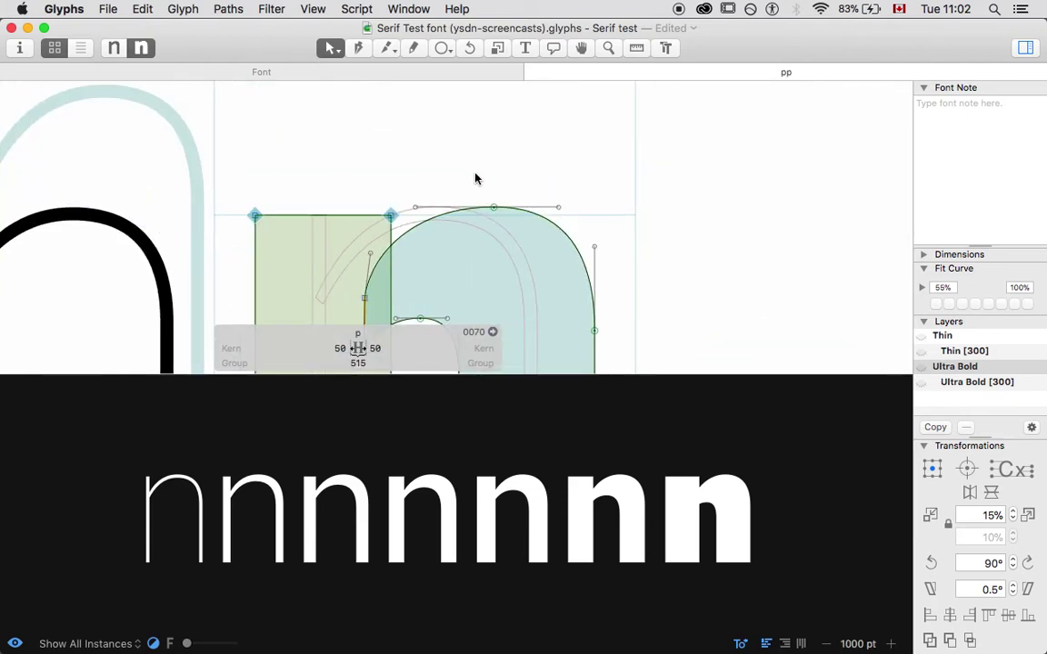
{"action": "scroll", "coordinate": [517, 237], "scroll_direction": "down", "scroll_amount": 3}
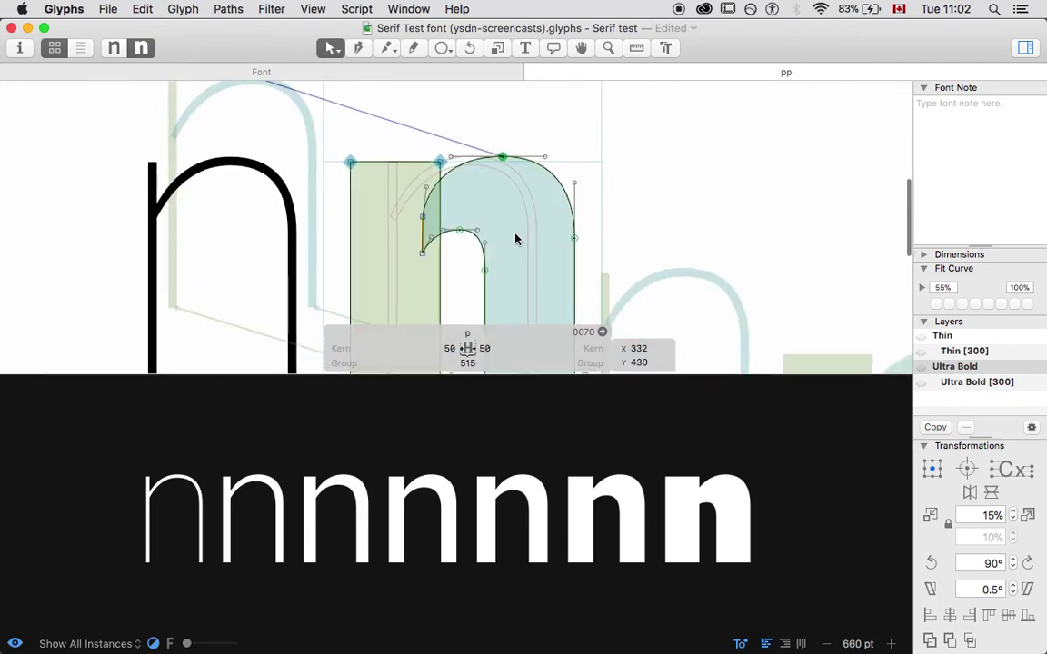
{"action": "key", "text": "space"}
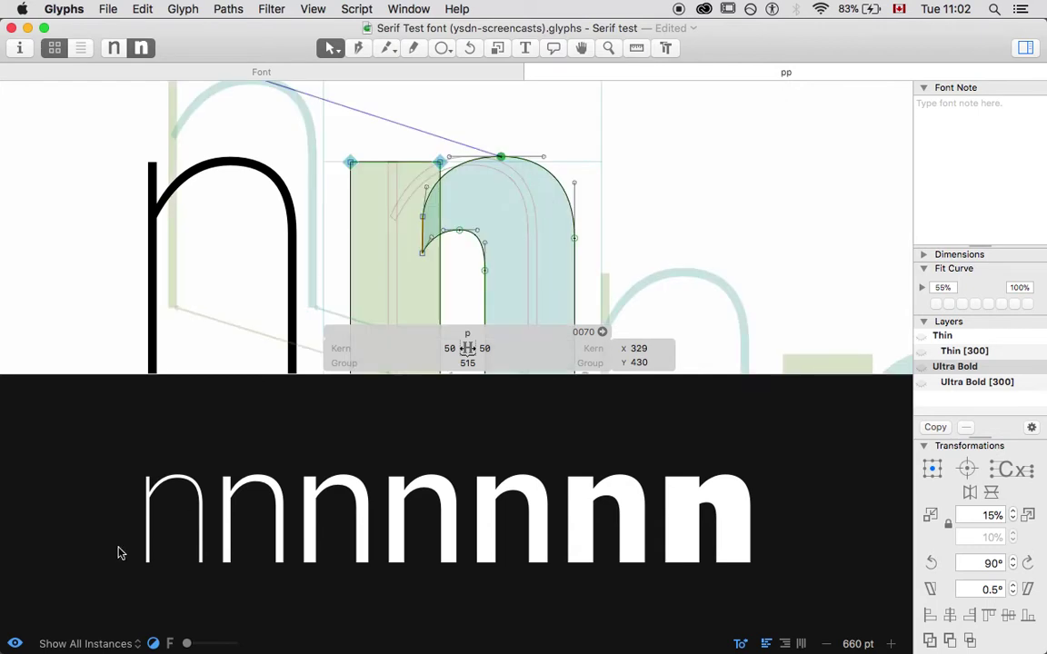
- Preview only the edited glyphs and run the OTVar Player script to check the weight animation
{"action": "left_click", "coordinate": [88, 644]}
{"action": "left_click", "coordinate": [70, 505]}
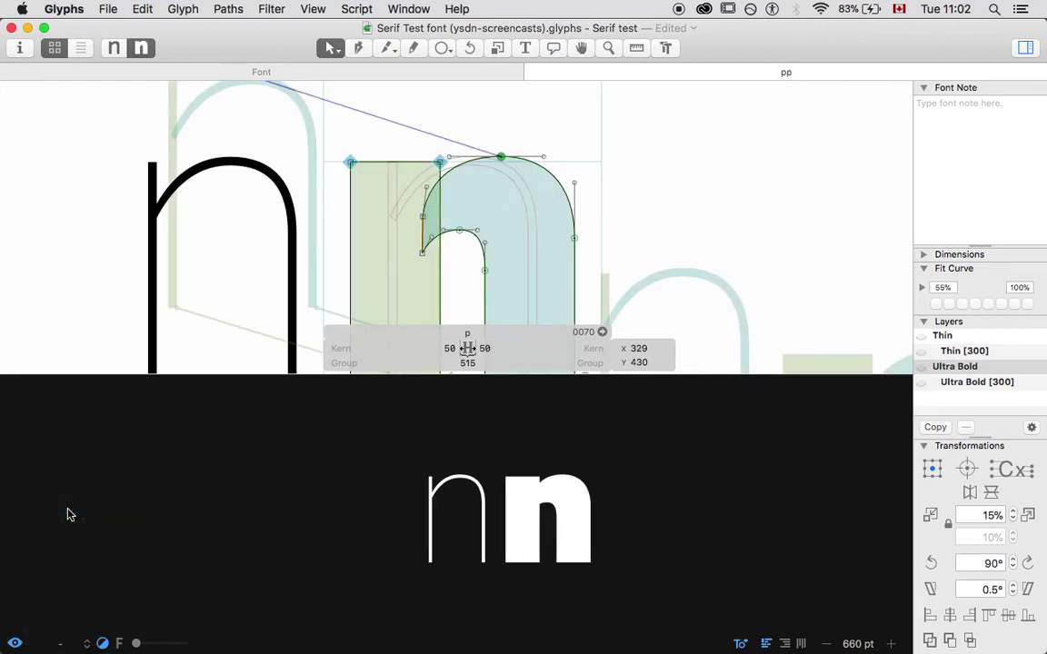
{"action": "left_click", "coordinate": [305, 9]}
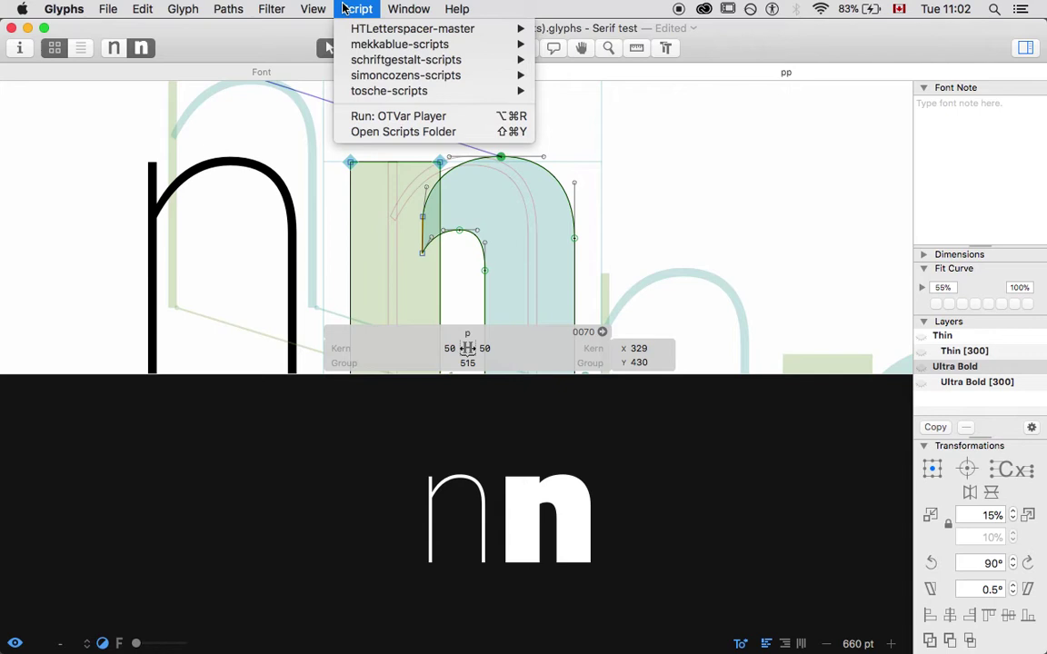
{"action": "left_click", "coordinate": [369, 116]}
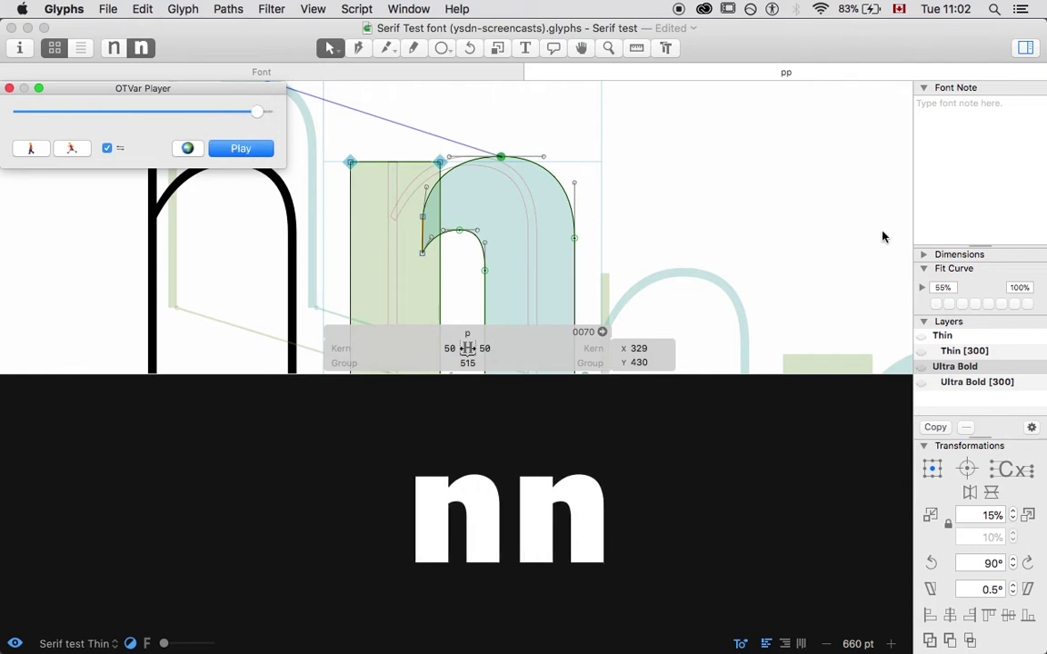
- Rename the Ultra Bold [300] layer to Ultra Bold [500]
{"action": "left_click", "coordinate": [961, 385]}
{"action": "left_click", "coordinate": [956, 385]}
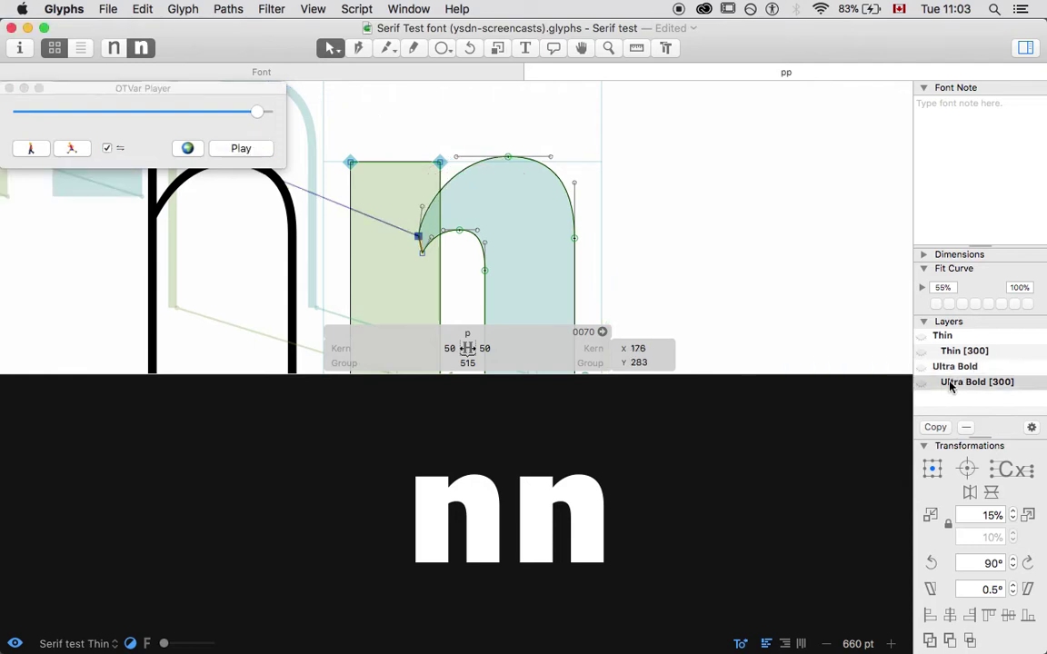
{"action": "left_click", "coordinate": [956, 385]}
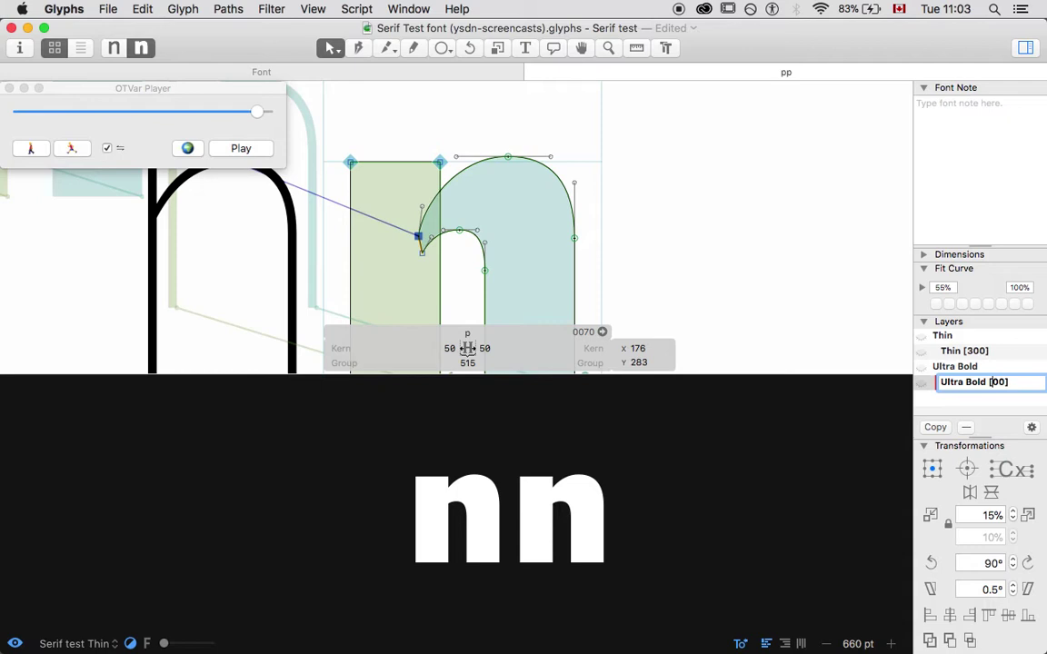
{"action": "type", "text": "5"}
{"action": "key", "text": "Return"}
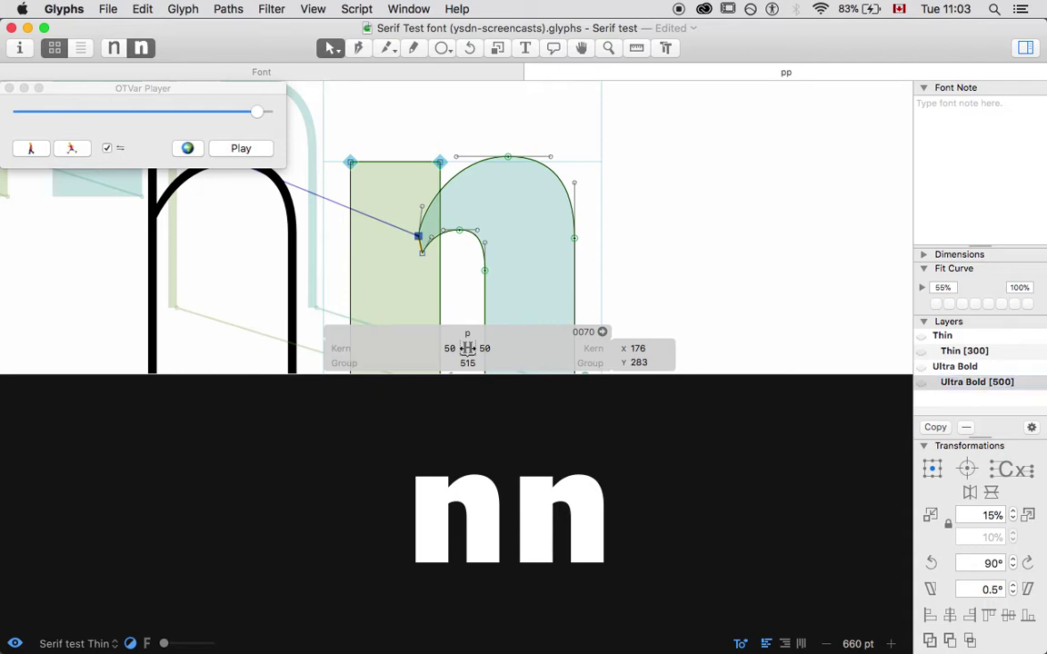
- Rename the bracket layers to Ultra Bold [600] and Thin [600], and preview a lighter weight in the OTVar Player
{"action": "left_click", "coordinate": [1010, 385]}
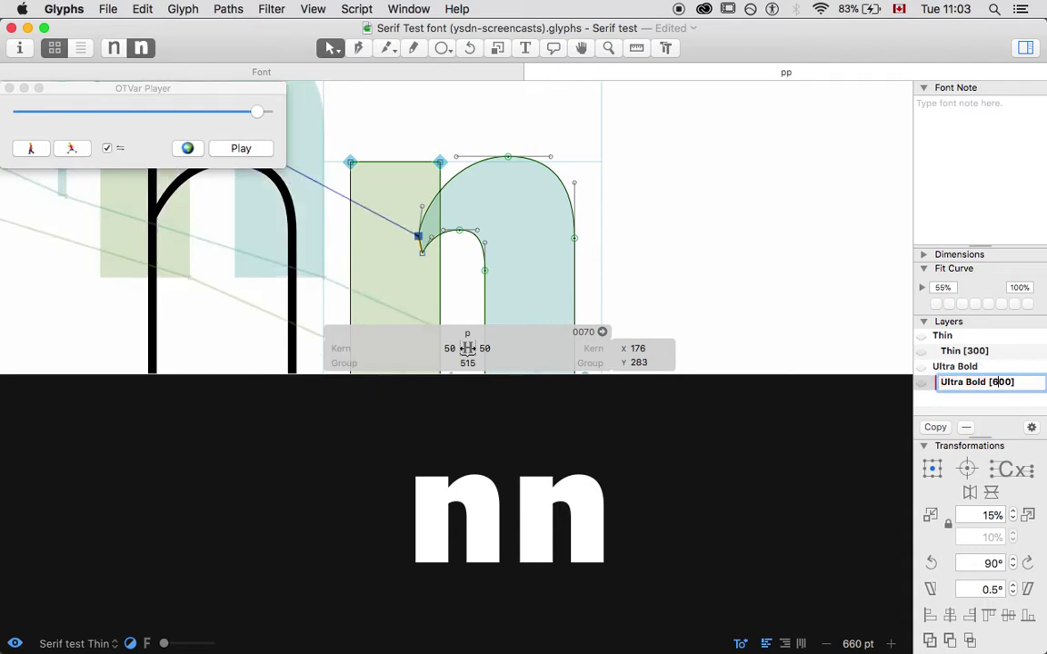
{"action": "left_click", "coordinate": [969, 350]}
{"action": "left_click", "coordinate": [969, 351]}
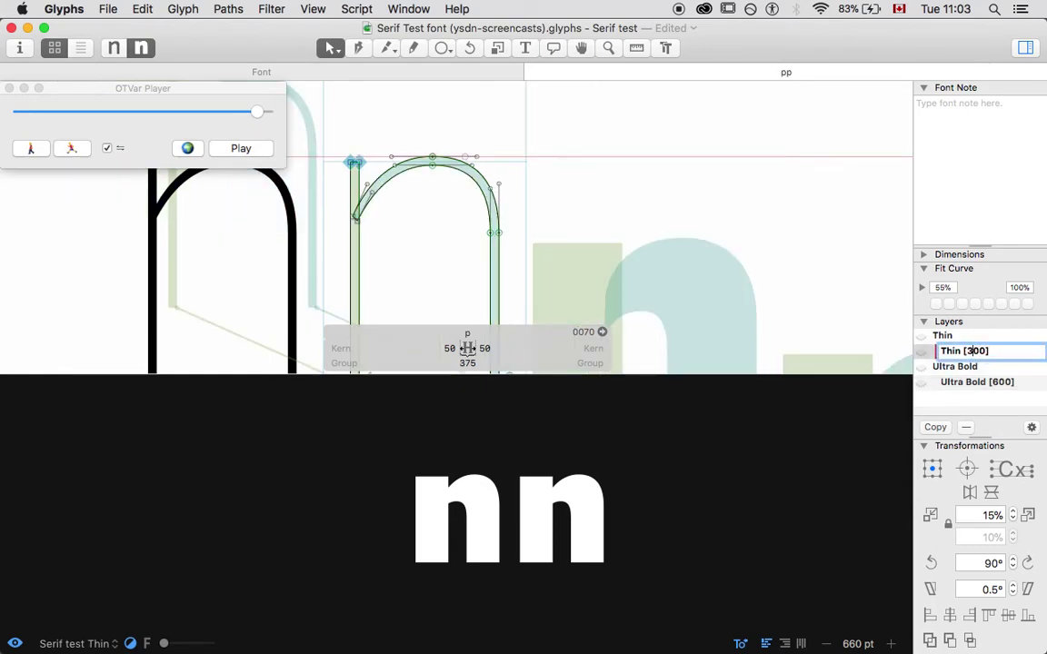
{"action": "type", "text": "6"}
{"action": "key", "text": "Return"}
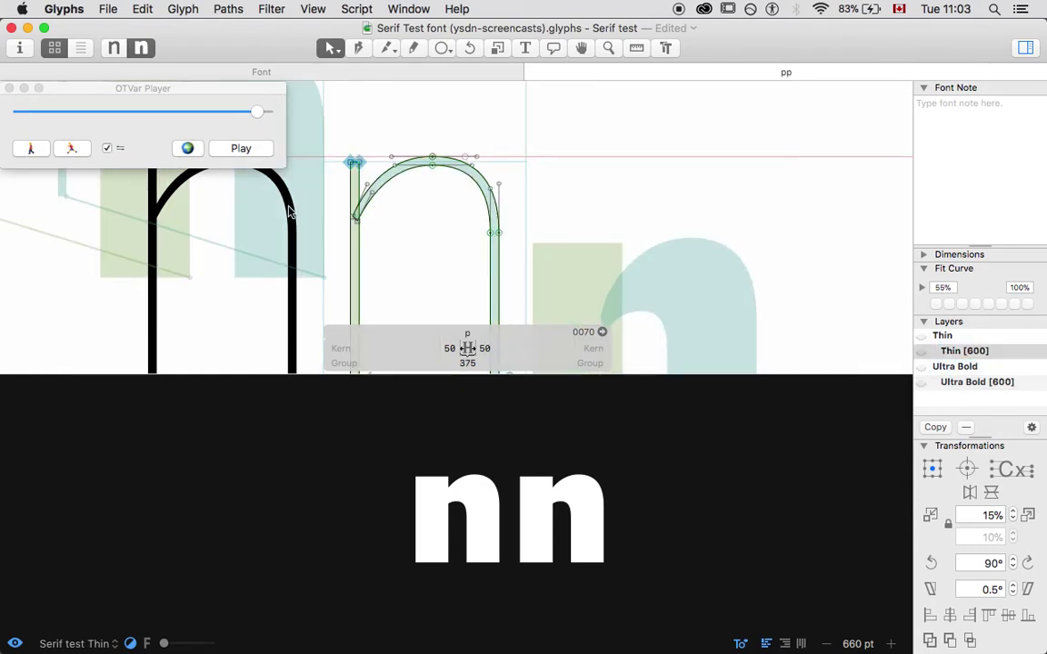
{"action": "left_click_drag", "start_coordinate": [257, 111], "coordinate": [172, 126]}
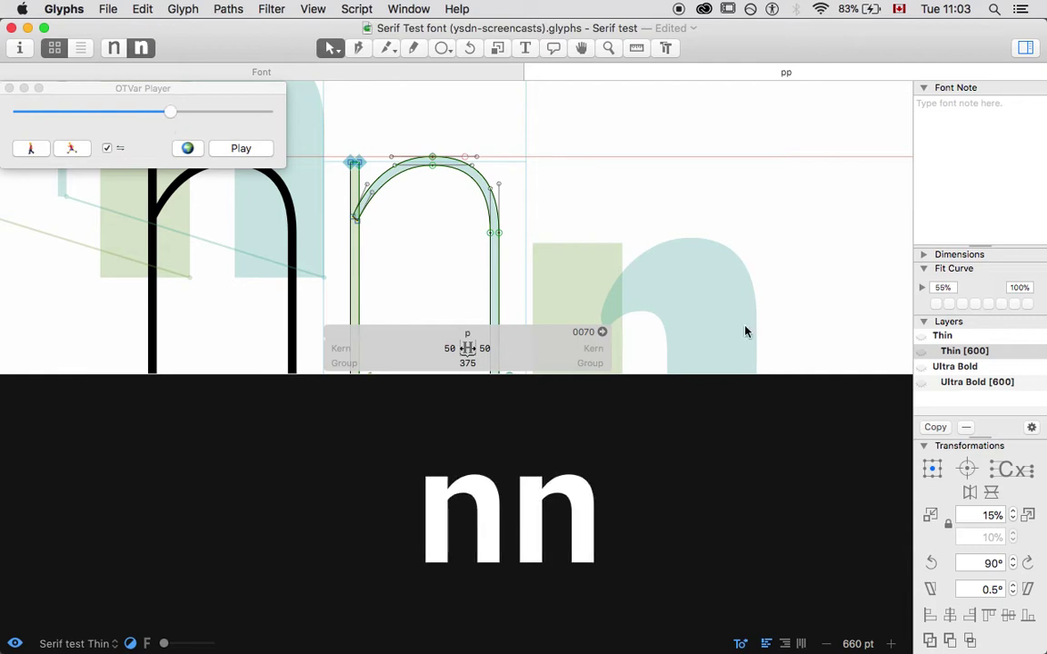
- Change the Thin bracket layer's switch value to 900
{"action": "left_click", "coordinate": [988, 352]}
{"action": "left_click", "coordinate": [947, 351]}
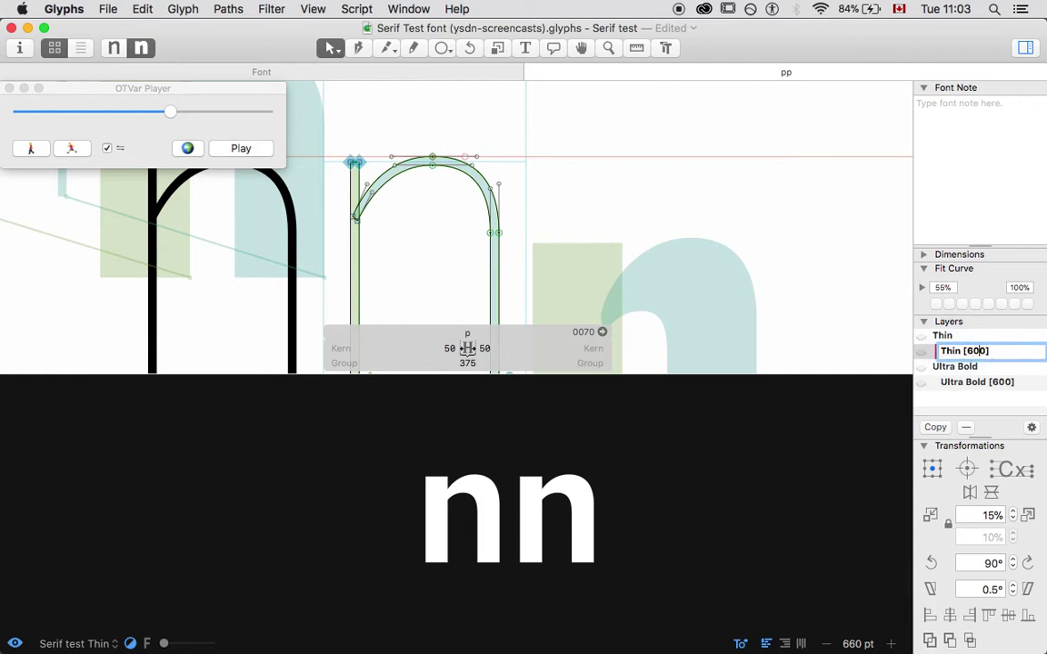
{"action": "key", "text": "BackSpace"}
{"action": "type", "text": "9"}
{"action": "key", "text": "Return"}
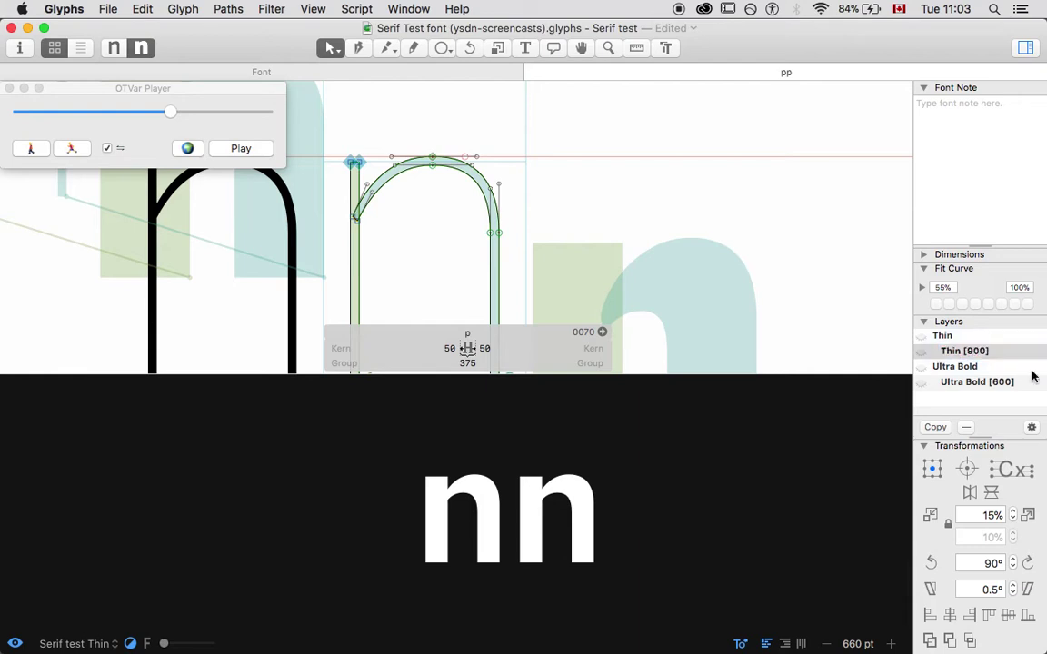
- Rename the bracket layers to Thin [800] and Ultra Bold [800]
{"action": "left_click", "coordinate": [965, 351]}
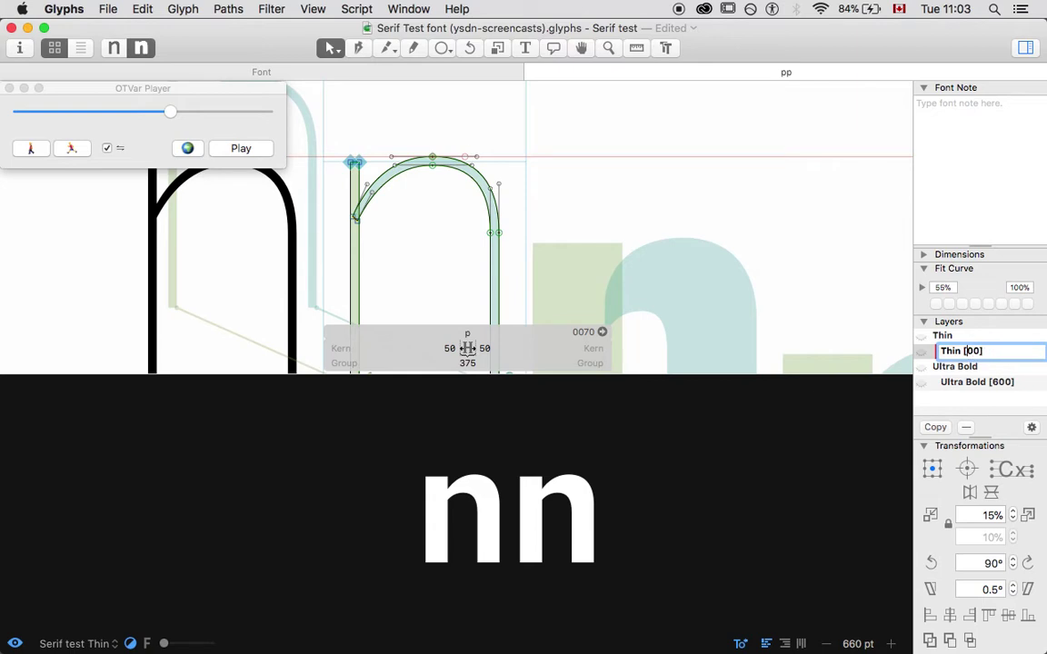
{"action": "type", "text": "8"}
{"action": "left_click", "coordinate": [1005, 380]}
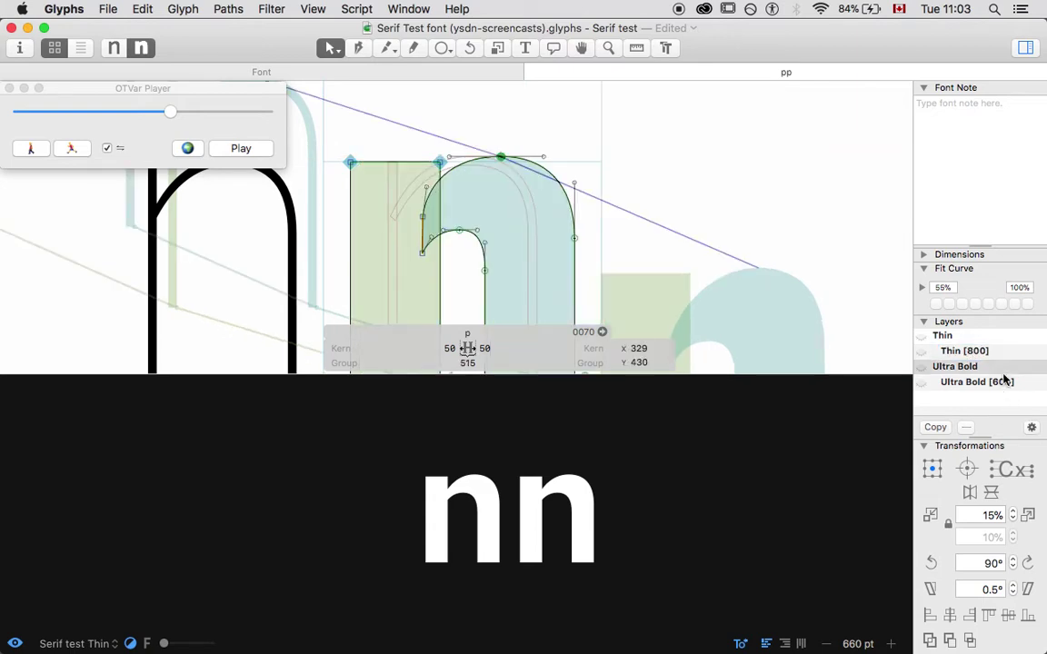
{"action": "double_click", "coordinate": [1006, 382]}
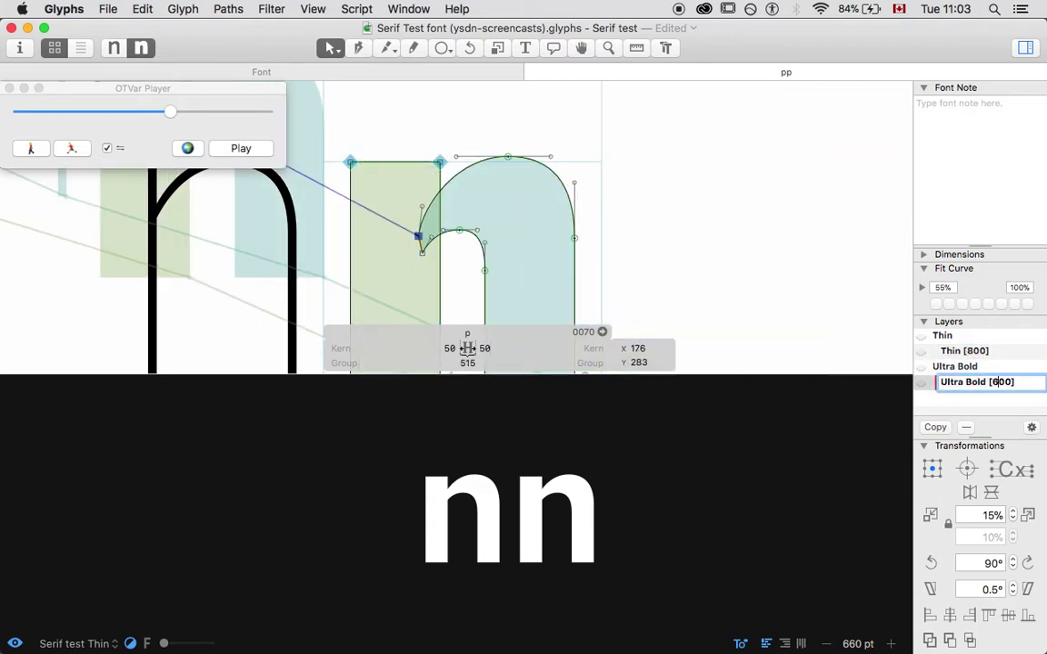
{"action": "key", "text": "BackSpace"}
{"action": "type", "text": "8"}
{"action": "key", "text": "Return"}
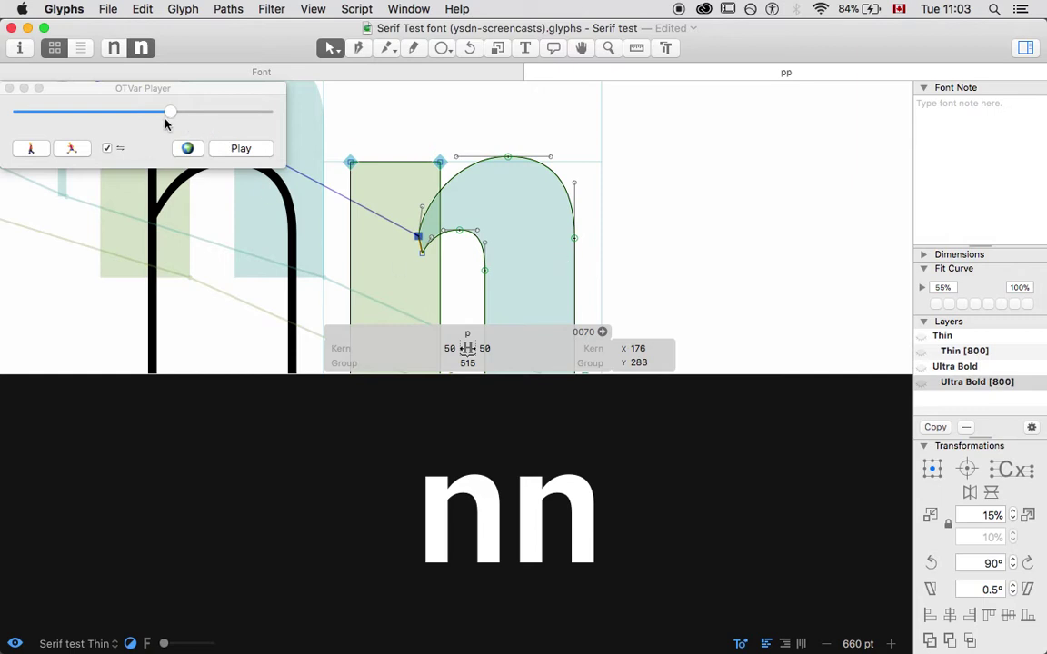
- Enlarge the preview area and examine the arch shape at heavier weights around the layer switch
{"action": "left_click_drag", "start_coordinate": [170, 111], "coordinate": [229, 117]}
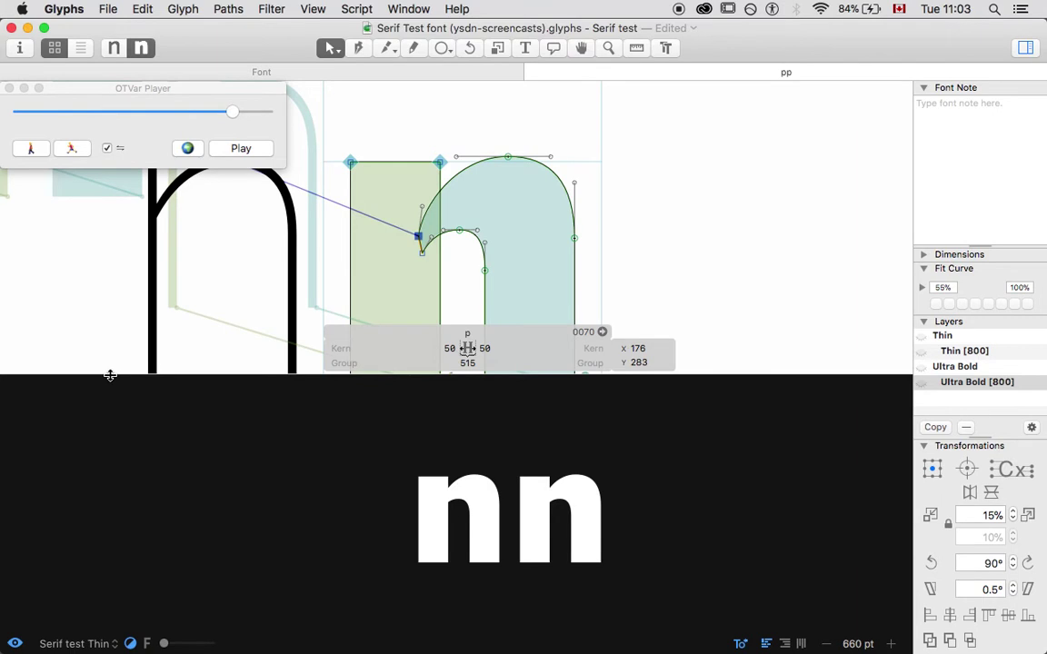
{"action": "left_click_drag", "start_coordinate": [109, 375], "coordinate": [123, 146]}
{"action": "mouse_move", "coordinate": [232, 116]}
{"action": "left_mouse_down"}
{"action": "mouse_move", "coordinate": [59, 110]}
{"action": "mouse_move", "coordinate": [236, 139]}
{"action": "mouse_move", "coordinate": [228, 132]}
{"action": "left_mouse_up"}
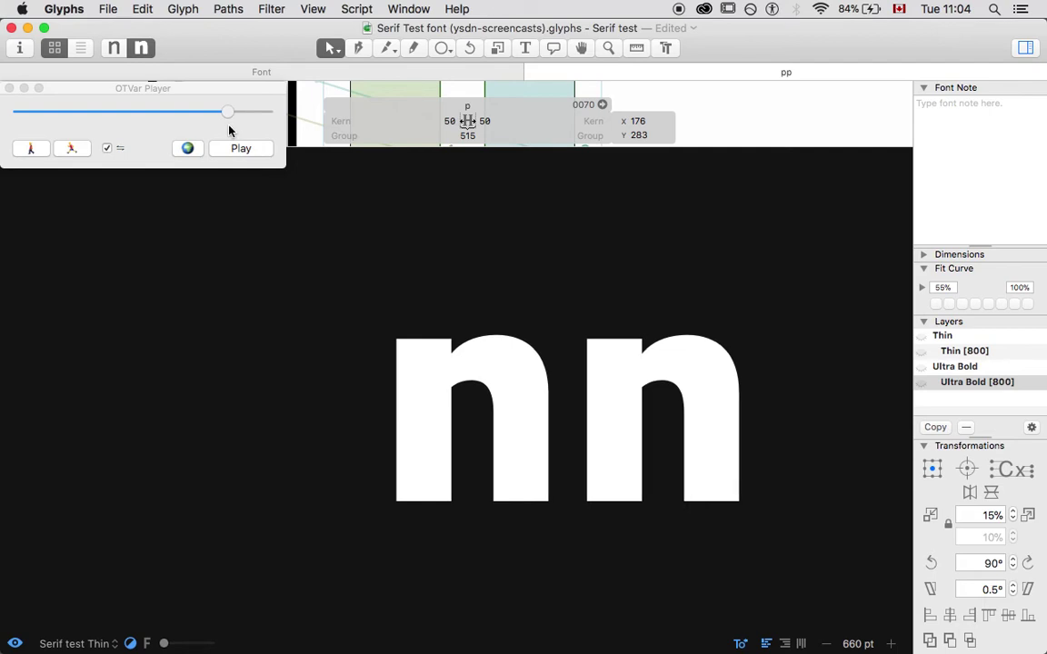
- Close the OTVar Player and check the Weight axis coordinates of the Ultra Bold and Thin masters in the font info
{"action": "left_click", "coordinate": [9, 89]}
{"action": "left_click", "coordinate": [23, 48]}
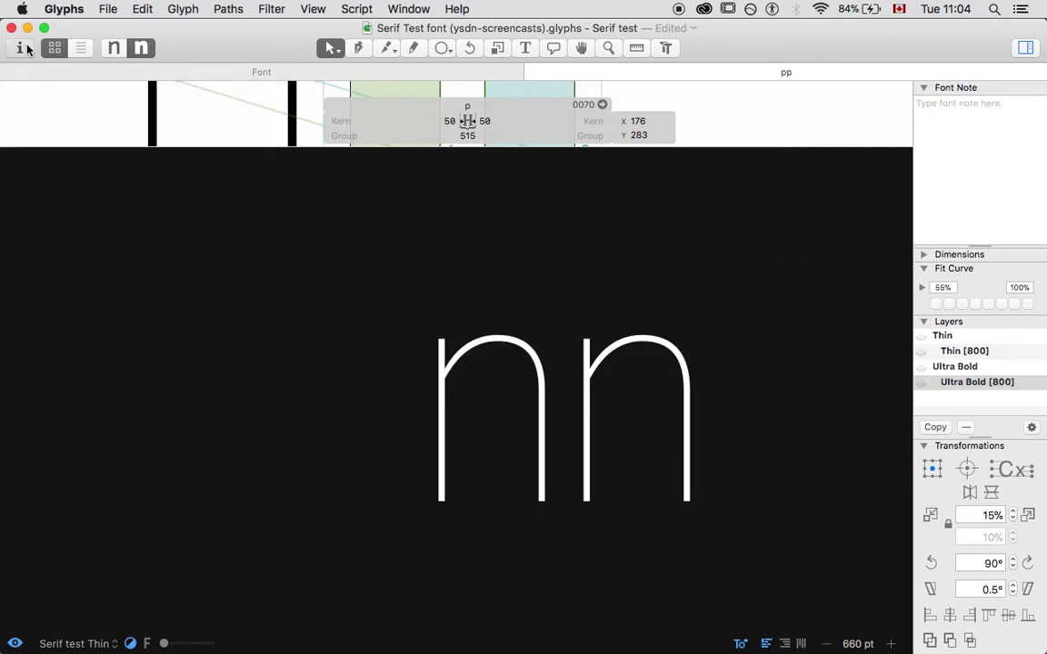
{"action": "left_click", "coordinate": [393, 54]}
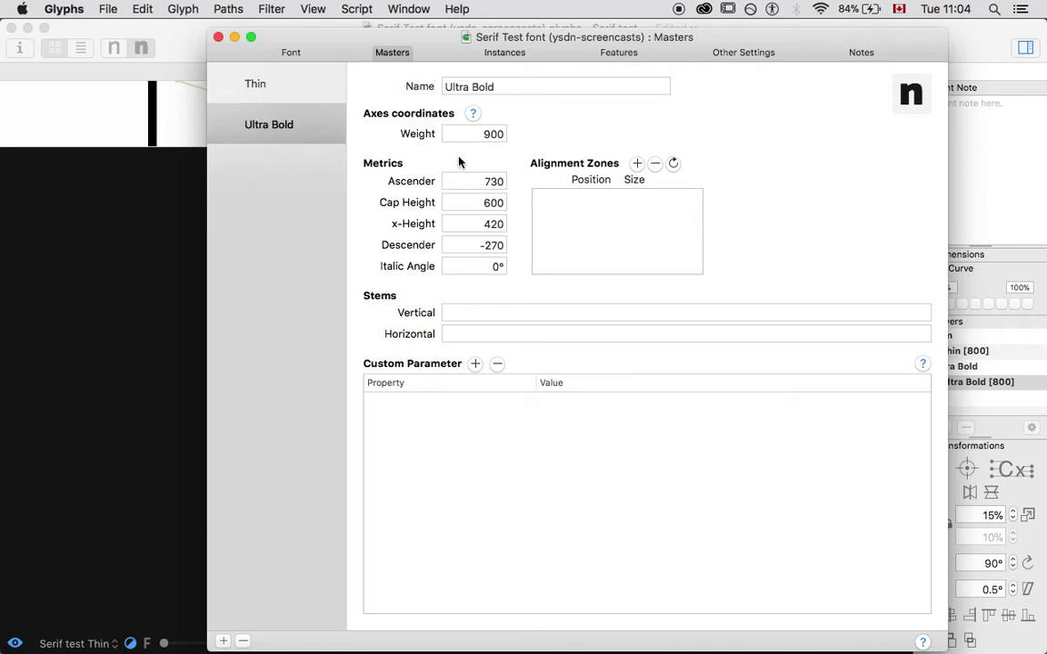
{"action": "left_click", "coordinate": [257, 87]}
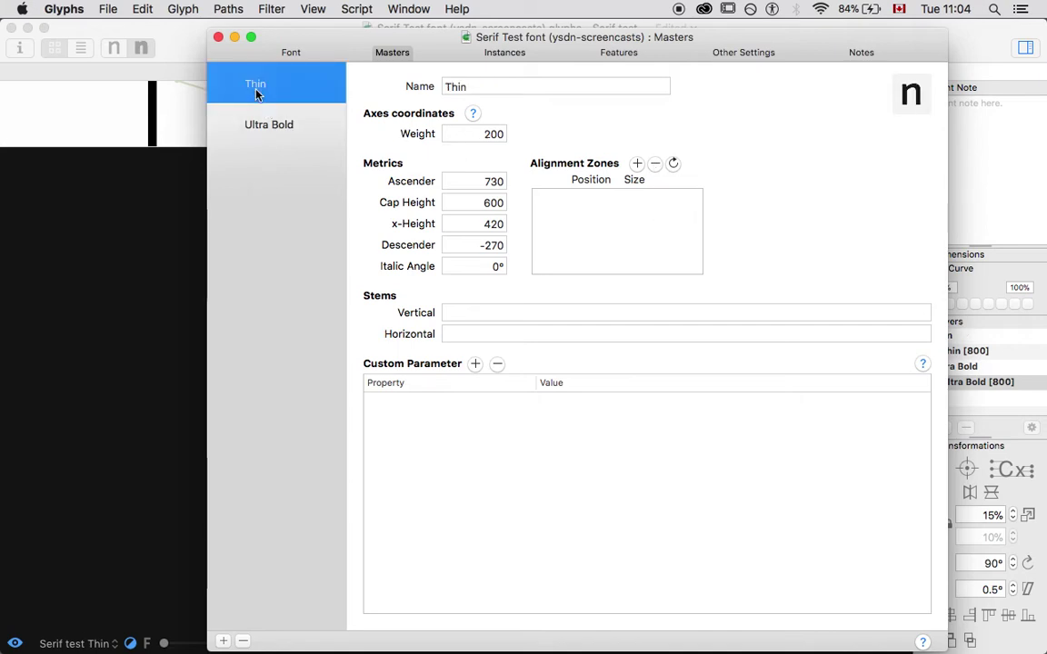
{"action": "left_click", "coordinate": [219, 37]}
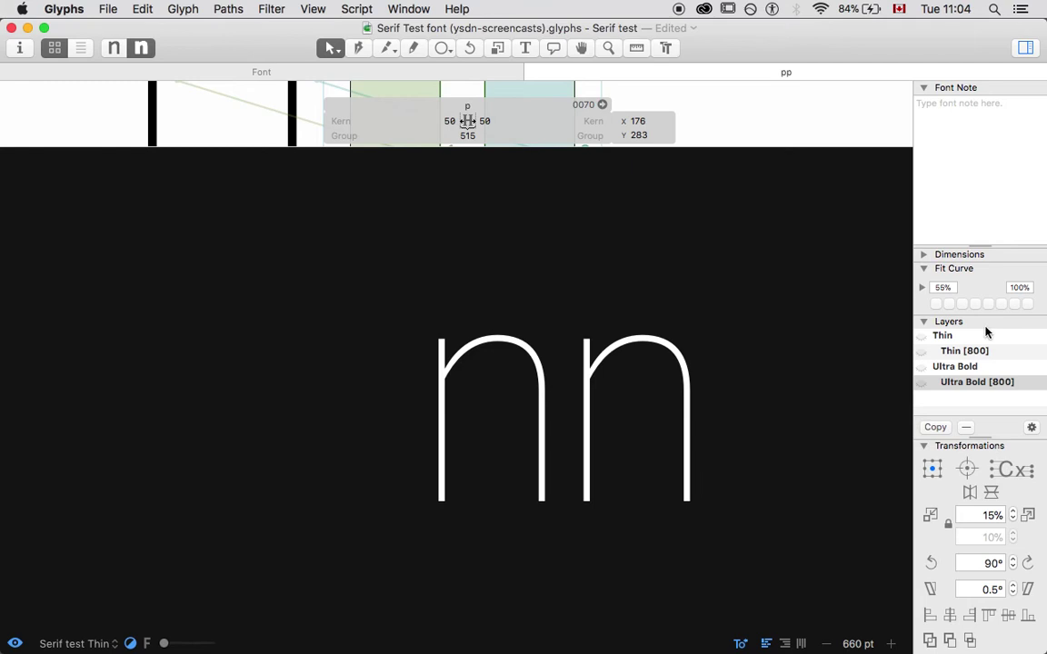
- Rename the bracket layers to Thin [700] and Ultra Bold [700]
{"action": "double_click", "coordinate": [979, 353]}
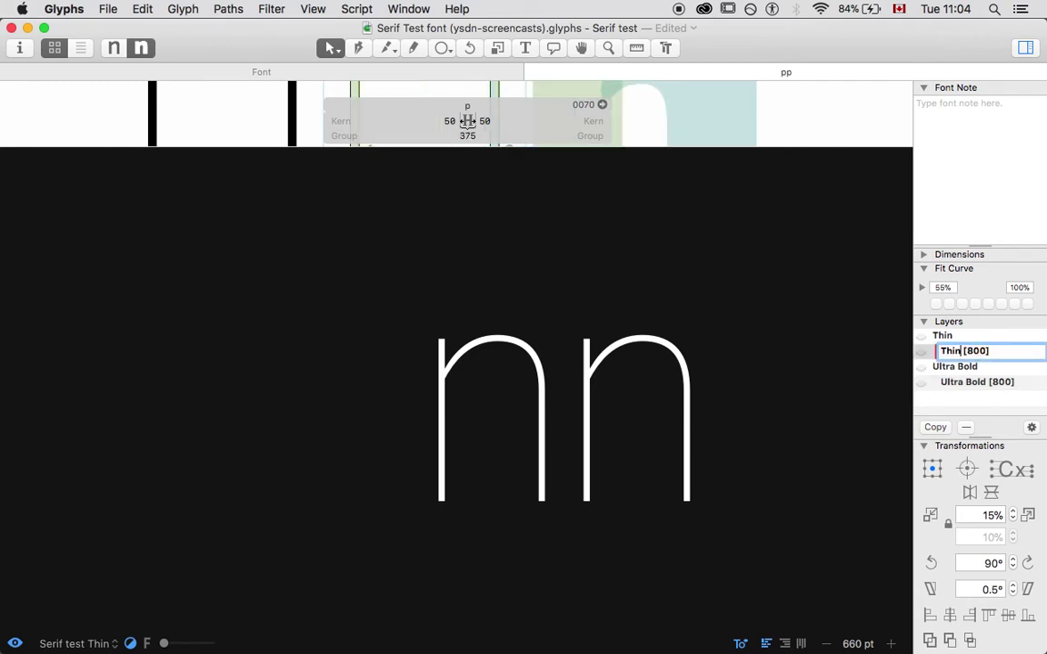
{"action": "type", "text": "7"}
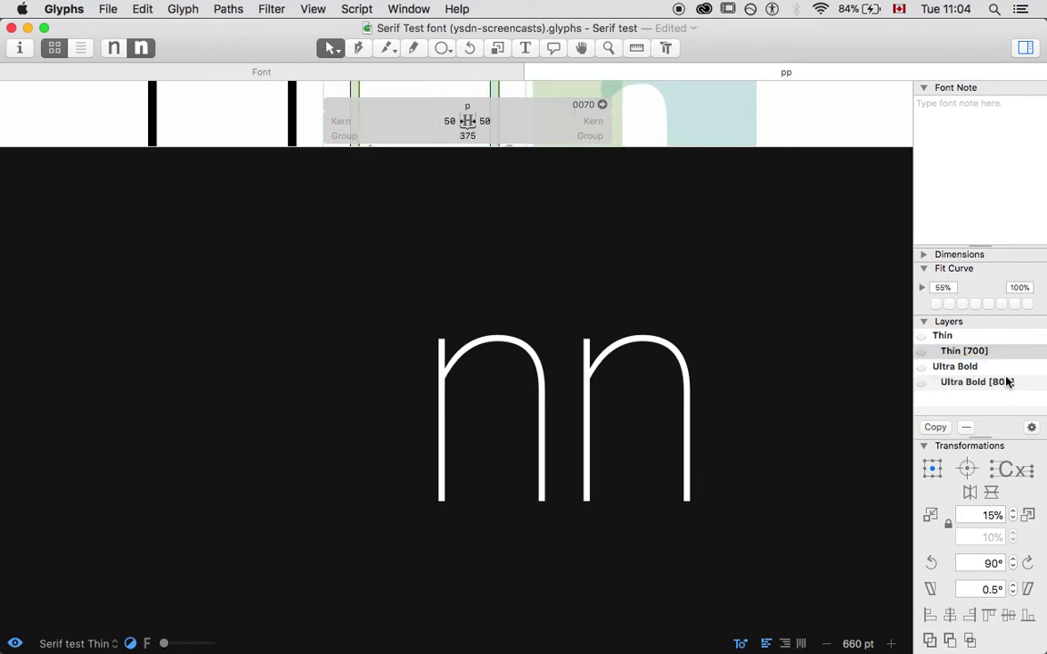
{"action": "double_click", "coordinate": [999, 382]}
{"action": "key", "text": "BackSpace"}
{"action": "type", "text": "7"}
{"action": "key", "text": "Return"}
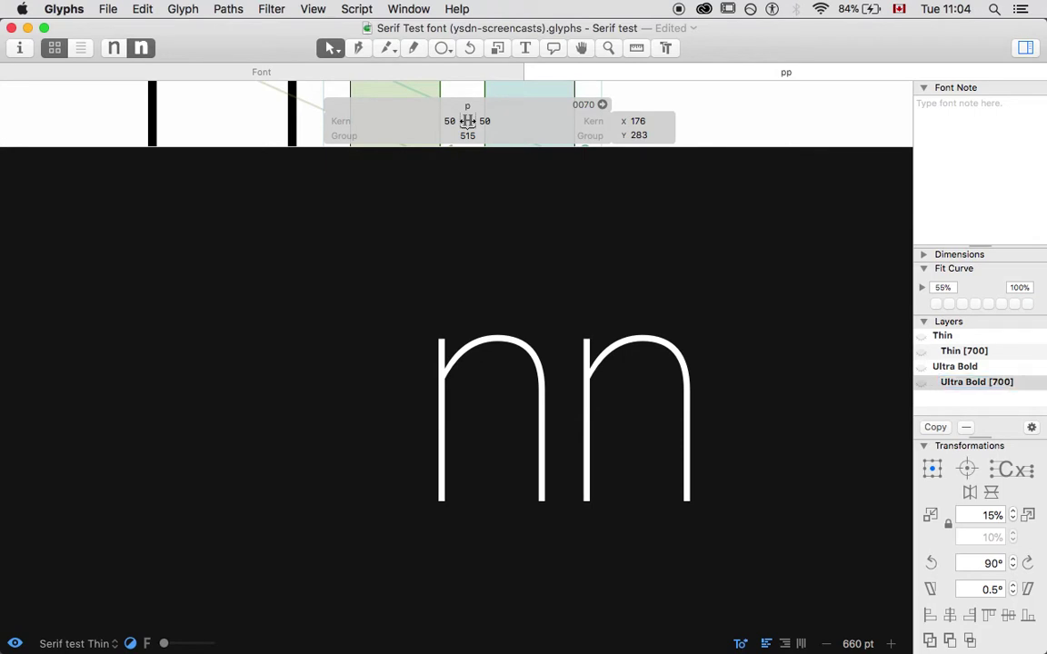
- Run the OTVar Player script, play the weight animation, inspect the shapes around the switch weight, and close the player
{"action": "left_click", "coordinate": [357, 9]}
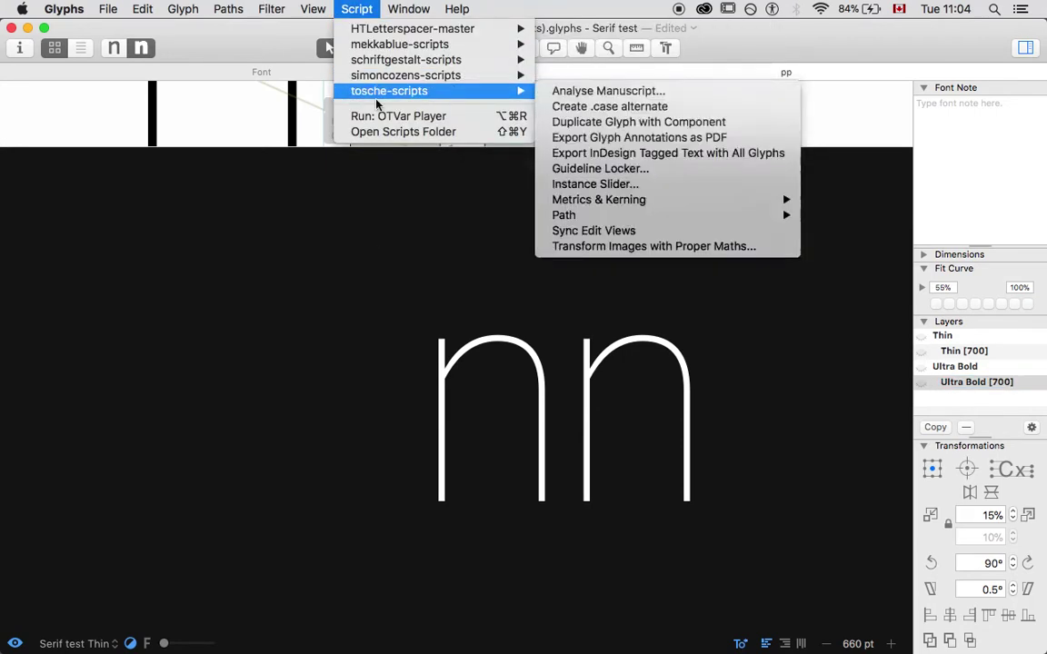
{"action": "left_click", "coordinate": [363, 112]}
{"action": "left_click", "coordinate": [227, 149]}
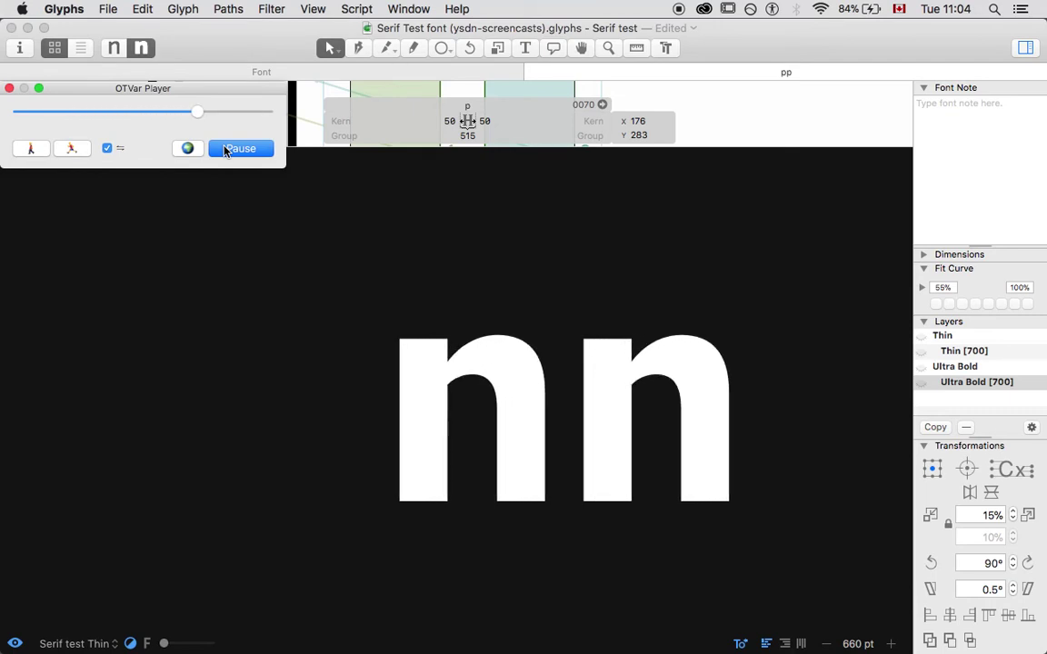
{"action": "left_click", "coordinate": [229, 150]}
{"action": "left_click_drag", "start_coordinate": [243, 115], "coordinate": [201, 124]}
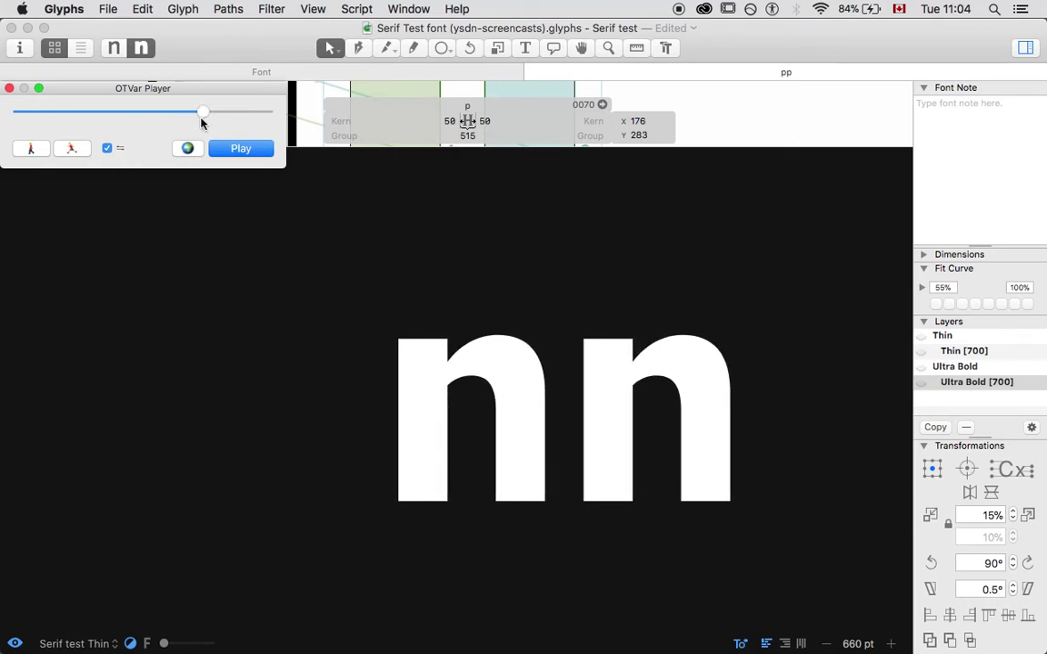
{"action": "left_click", "coordinate": [9, 88]}
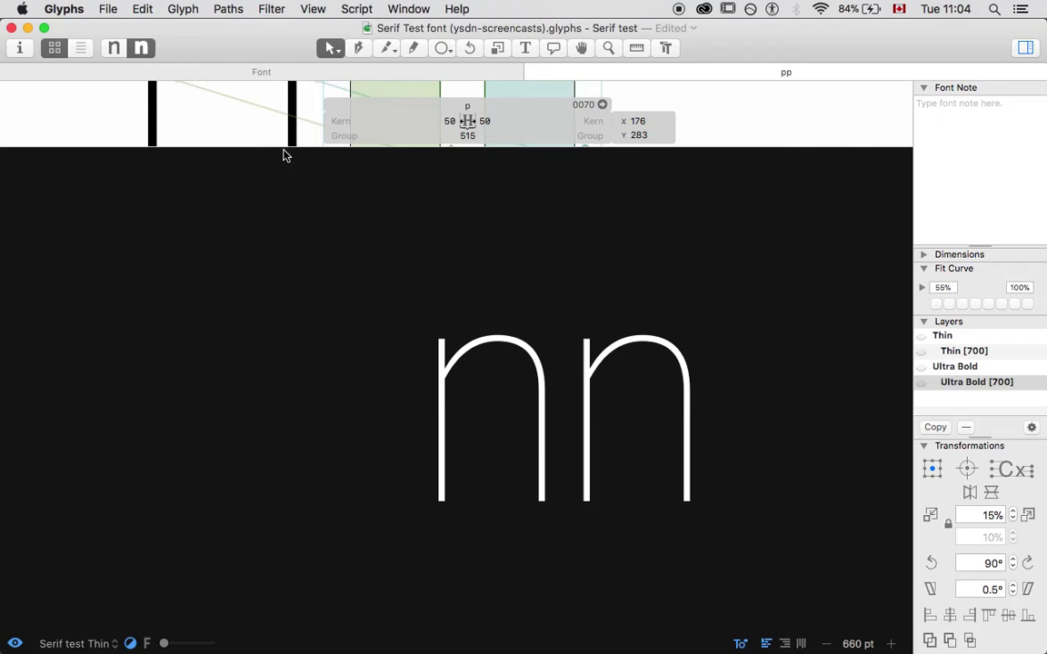
- Shrink the preview area to show more of the glyph outlines and run the OTVar Player script again
{"action": "left_click_drag", "start_coordinate": [283, 148], "coordinate": [259, 411]}
{"action": "left_click", "coordinate": [362, 9]}
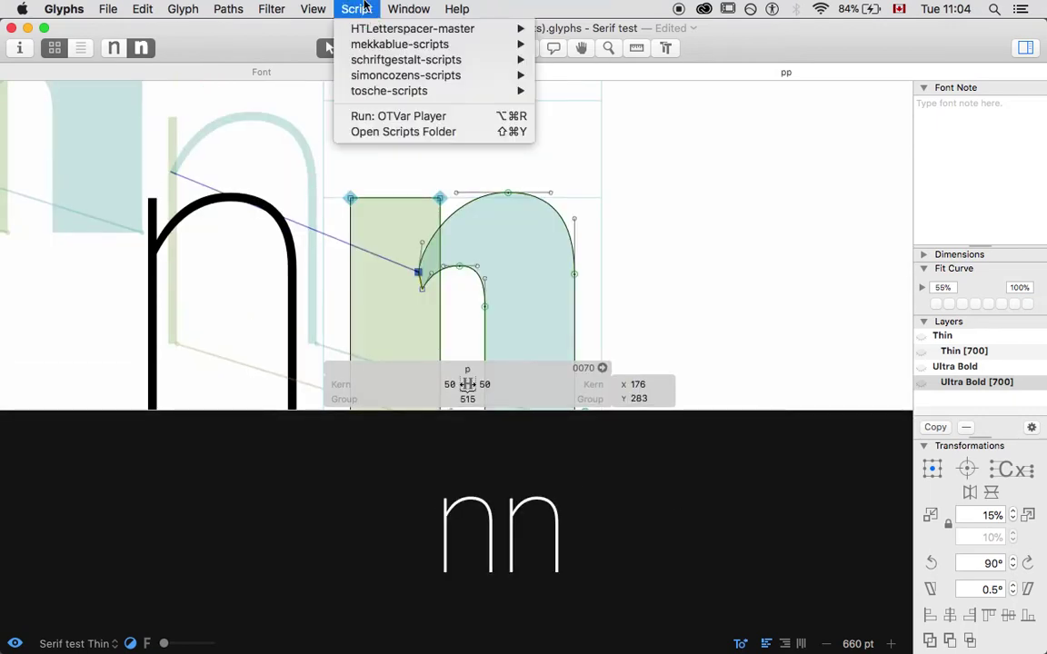
{"action": "left_click", "coordinate": [382, 116]}
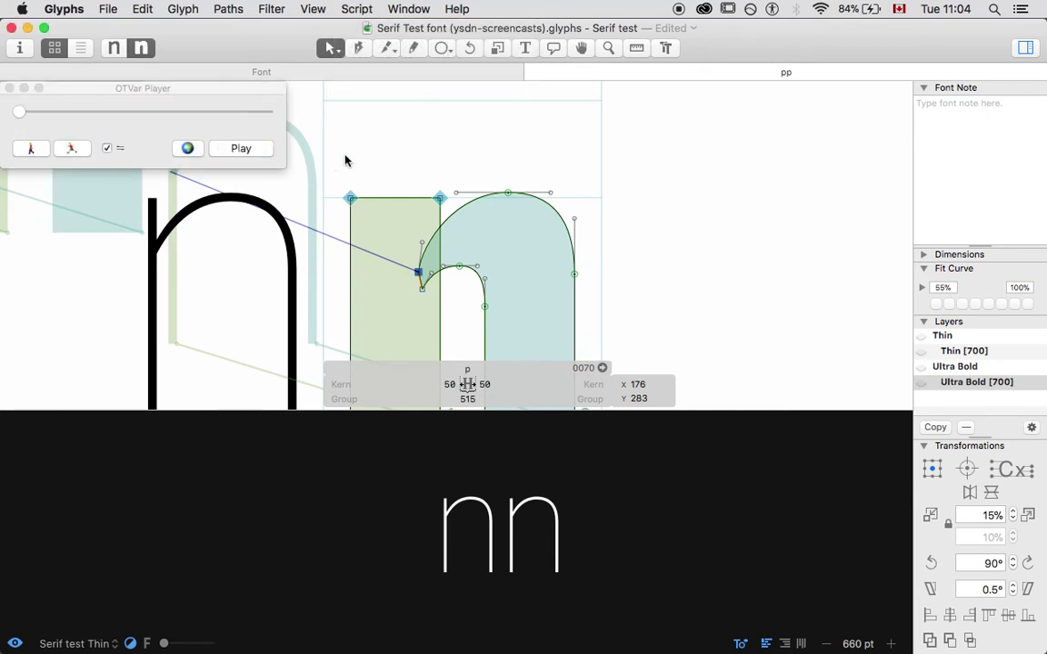
{"action": "scroll", "coordinate": [423, 227], "scroll_direction": "down", "scroll_amount": 3}
{"action": "scroll", "coordinate": [422, 228], "scroll_direction": "left", "scroll_amount": 1}
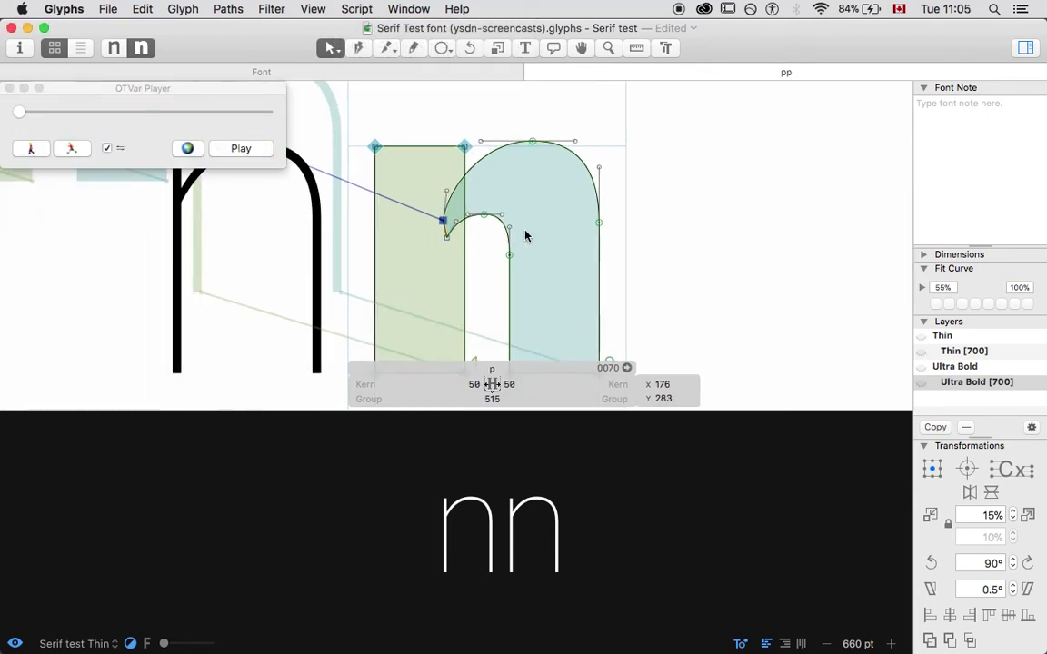
- On the Ultra Bold master layer, preview a medium weight and lower the six inner arch nodes to Y 252.5
{"action": "left_click", "coordinate": [965, 366]}
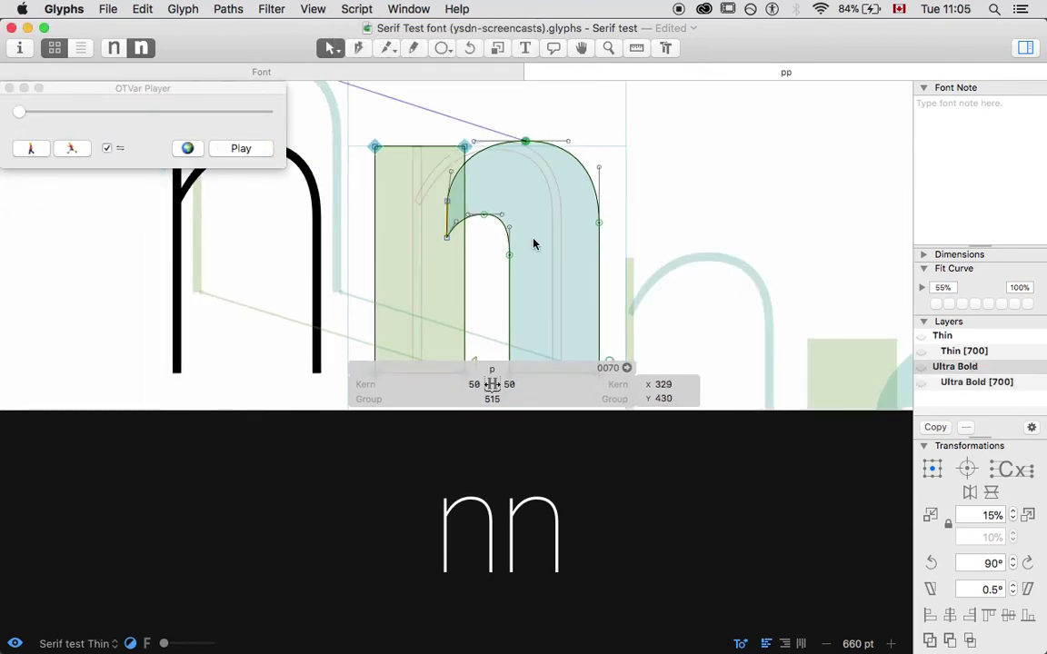
{"action": "left_click", "coordinate": [444, 201]}
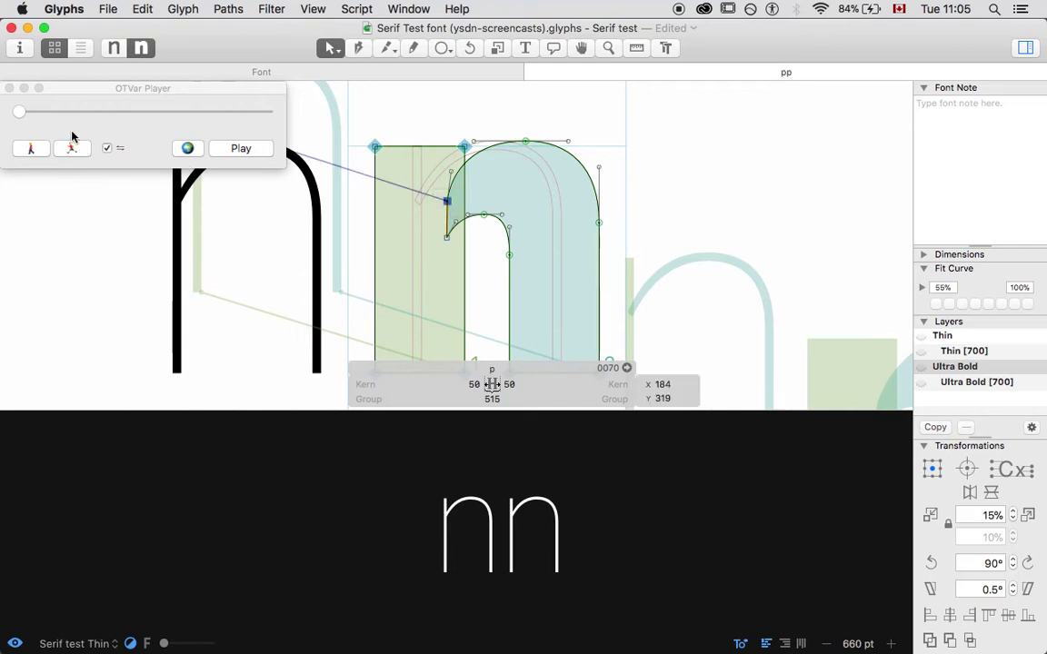
{"action": "left_click_drag", "start_coordinate": [42, 116], "coordinate": [110, 117]}
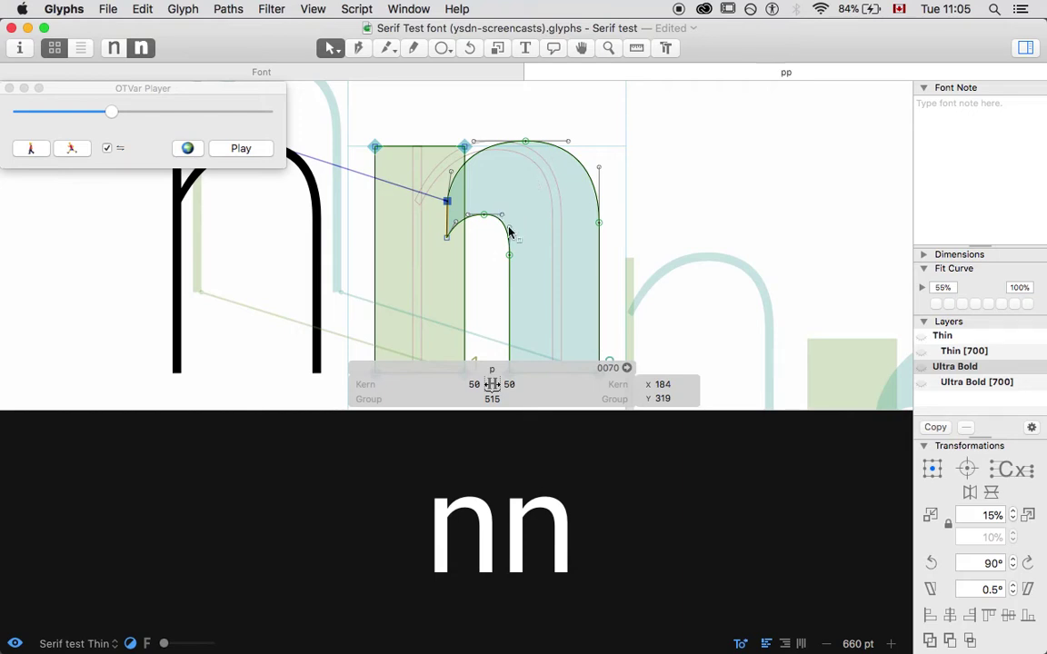
{"action": "left_click_drag", "start_coordinate": [530, 255], "coordinate": [434, 215]}
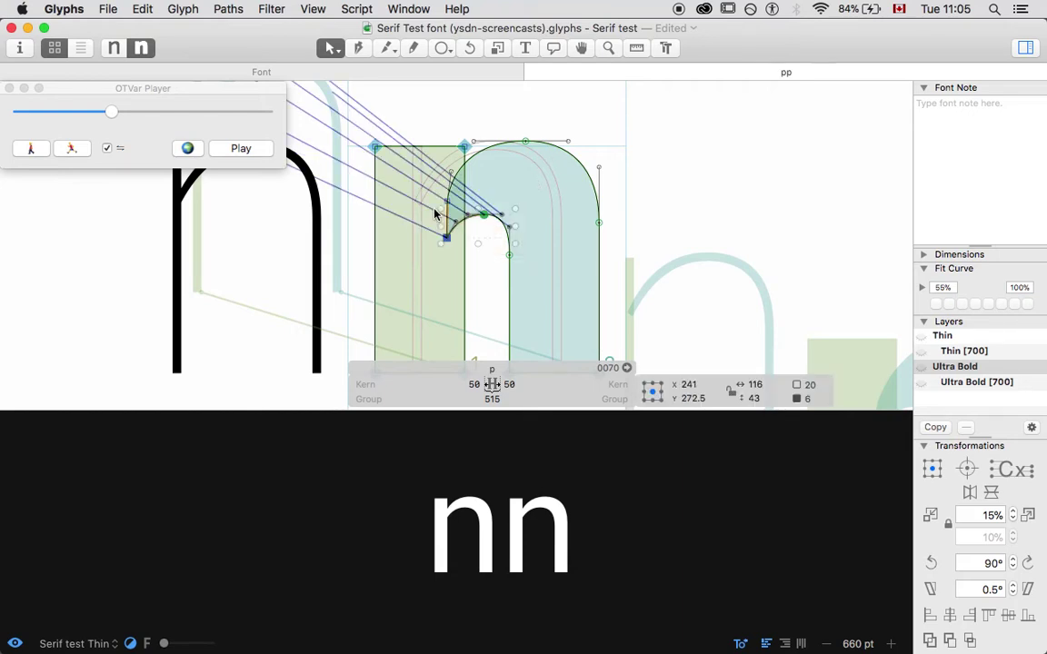
{"action": "key", "text": "shift+Down"}
{"action": "key", "text": "shift+Down"}
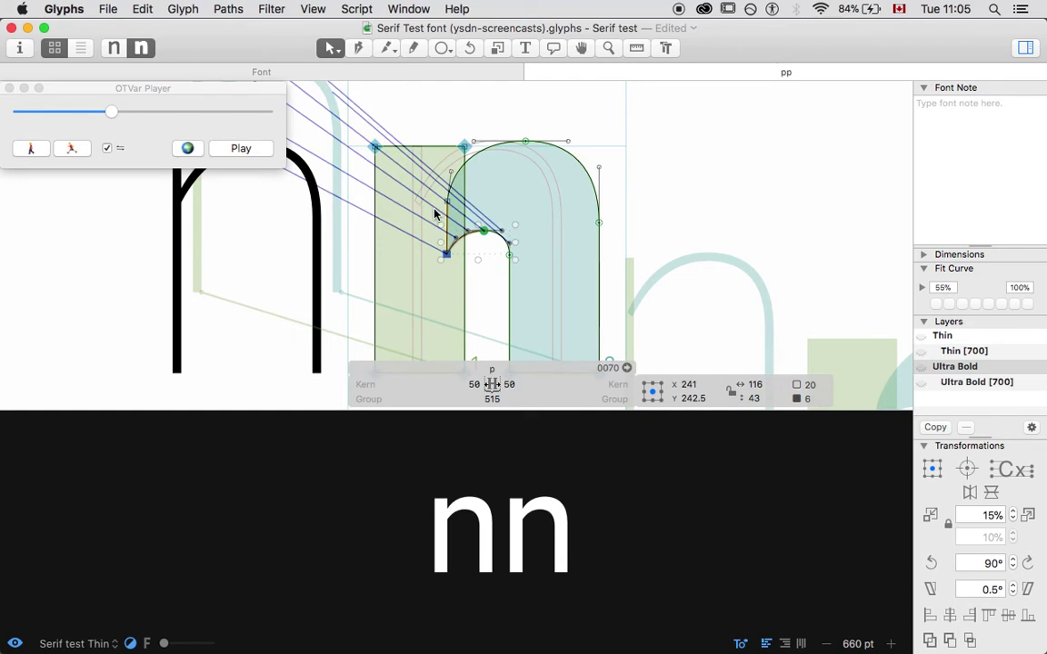
{"action": "key", "text": "shift+Up"}
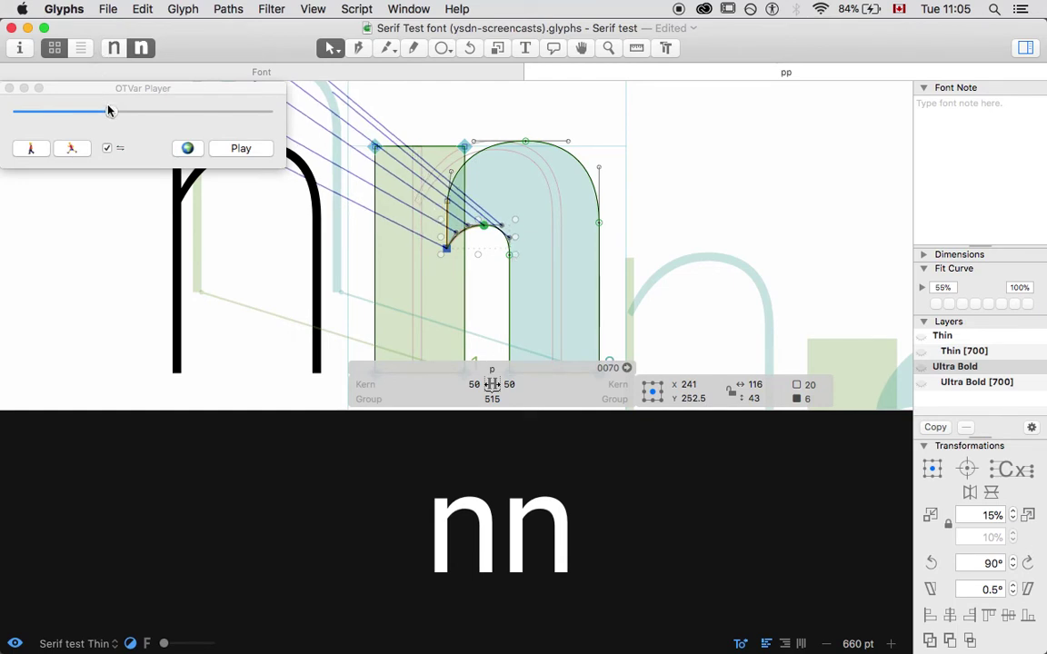
- Try lowering the inner arch nodes further against an enlarged lighter-weight preview, and return them to Y 252.5
{"action": "left_click_drag", "start_coordinate": [109, 113], "coordinate": [55, 121]}
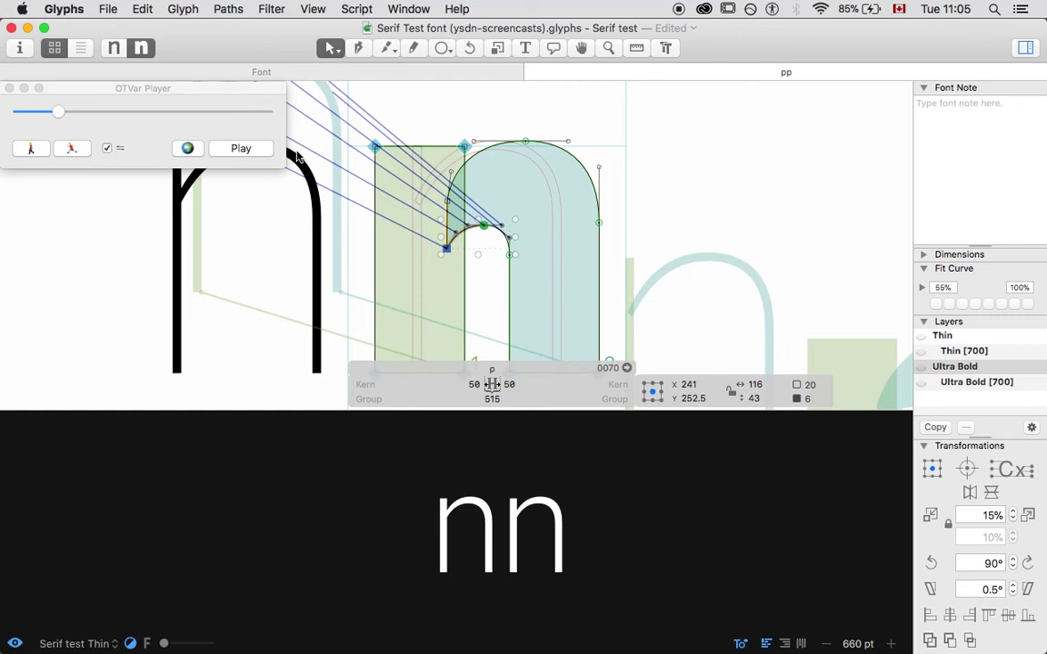
{"action": "key", "text": "shift+Down"}
{"action": "key", "text": "shift+Down"}
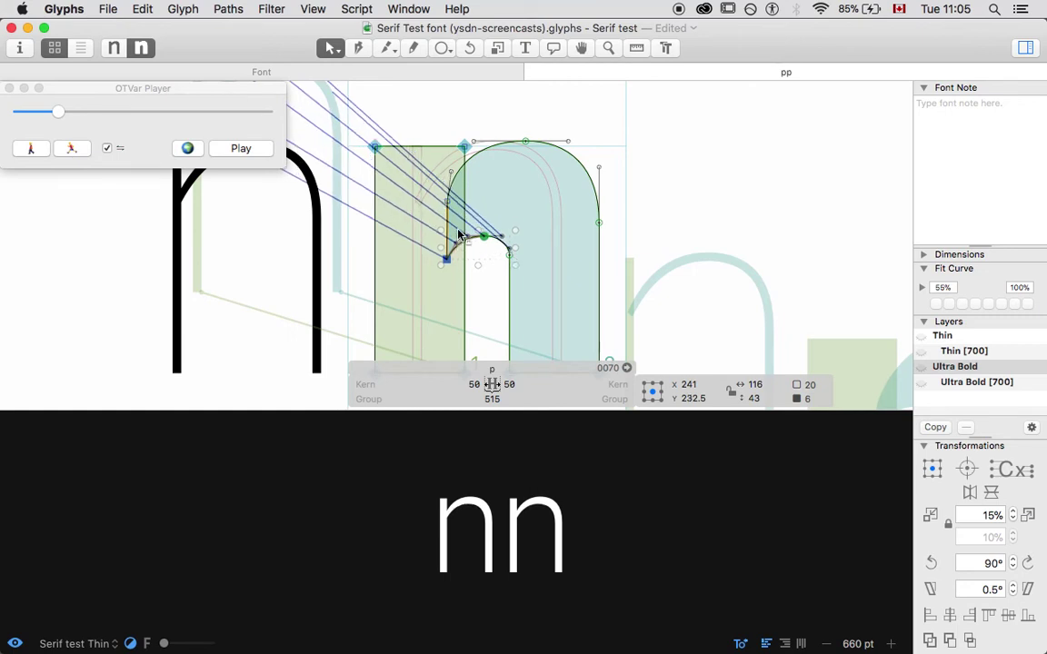
{"action": "key", "text": "shift+Down"}
{"action": "left_click_drag", "start_coordinate": [237, 410], "coordinate": [240, 148]}
{"action": "key", "text": "shift+Up"}
{"action": "key", "text": "shift+Up"}
{"action": "key", "text": "shift+Up"}
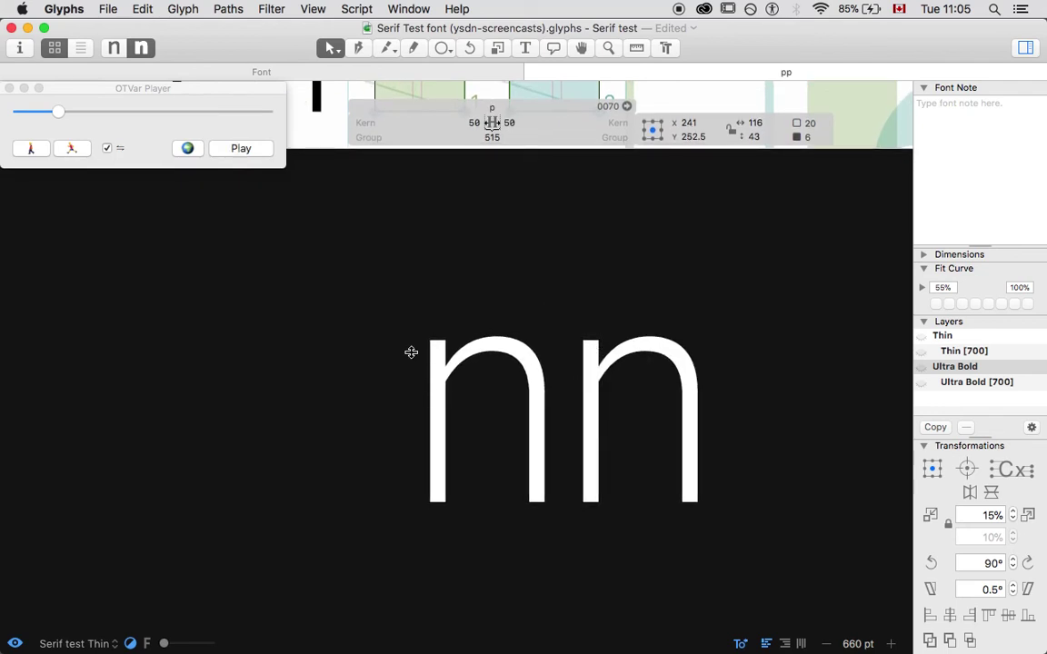
- Shrink the preview area and move the arch's outer stem-join node on the Ultra Bold master layer to X 153, Y 330
{"action": "scroll", "coordinate": [300, 132], "scroll_direction": "left", "scroll_amount": 2}
{"action": "scroll", "coordinate": [325, 141], "scroll_direction": "right", "scroll_amount": 3}
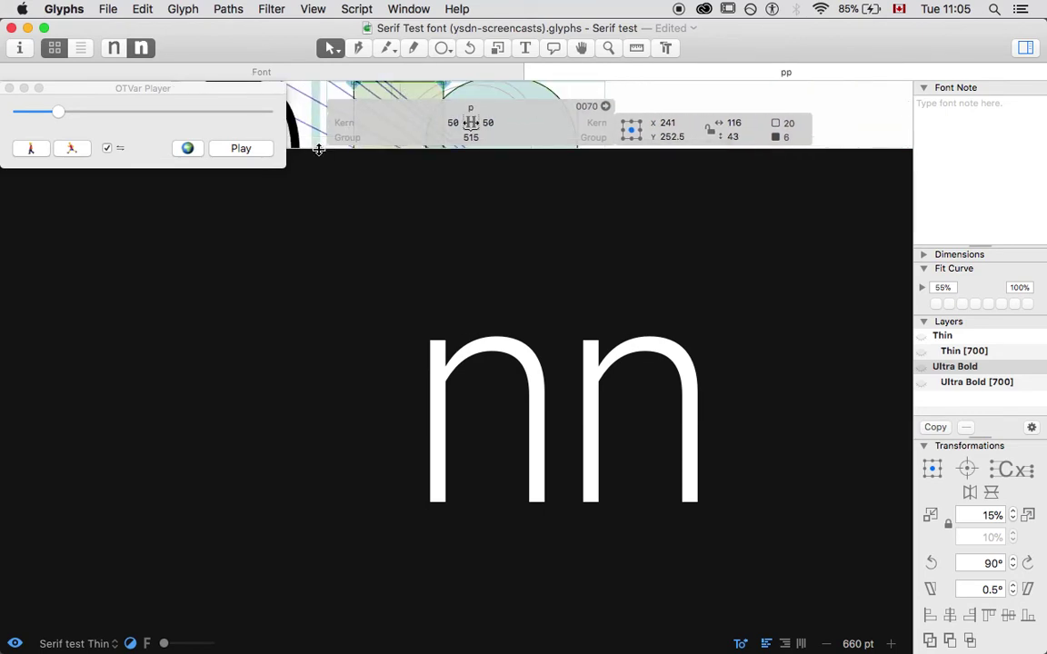
{"action": "left_click_drag", "start_coordinate": [319, 150], "coordinate": [364, 275]}
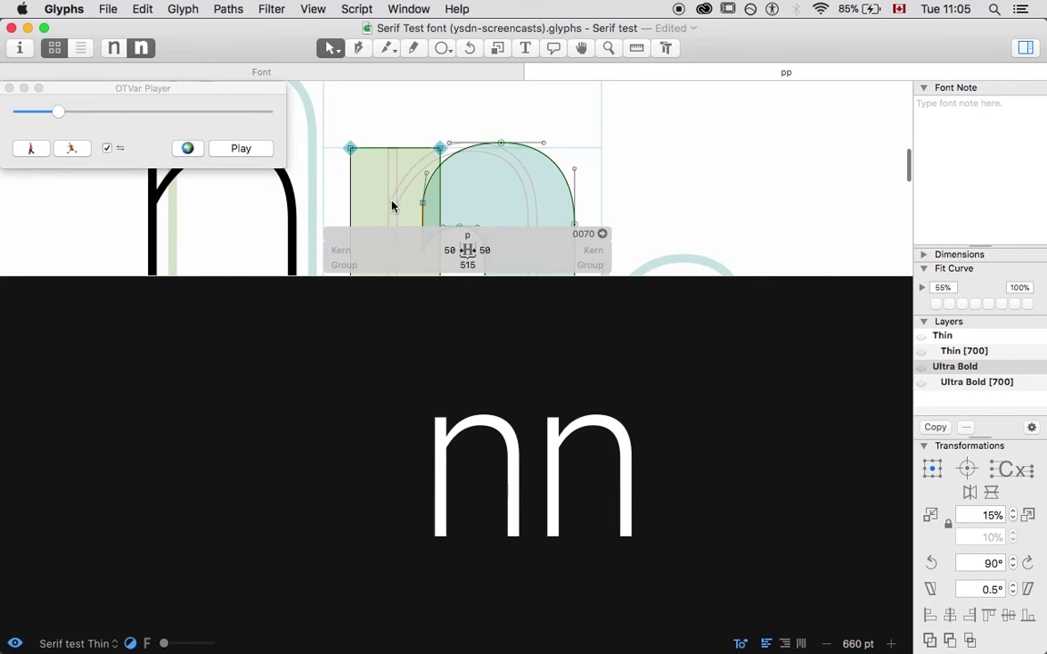
{"action": "left_click_drag", "start_coordinate": [391, 197], "coordinate": [448, 210]}
{"action": "key", "text": "shift+Up"}
{"action": "key", "text": "shift+Left"}
{"action": "key", "text": "shift+Left"}
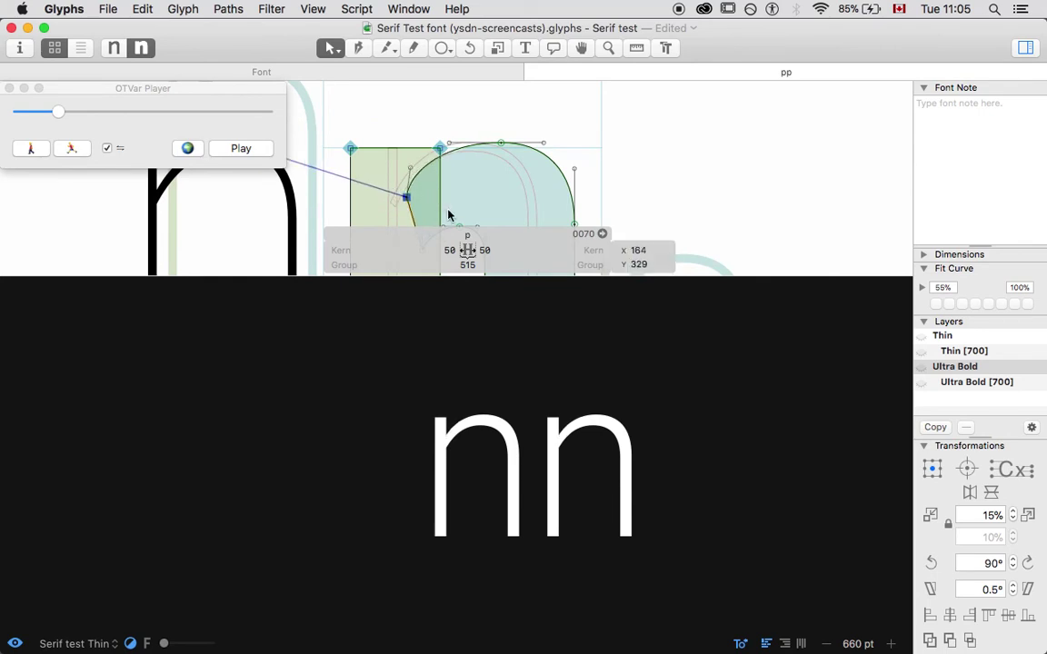
{"action": "key", "text": "shift+Left"}
{"action": "key", "text": "shift+Right"}
{"action": "key", "text": "Left"}
{"action": "key", "text": "Up"}
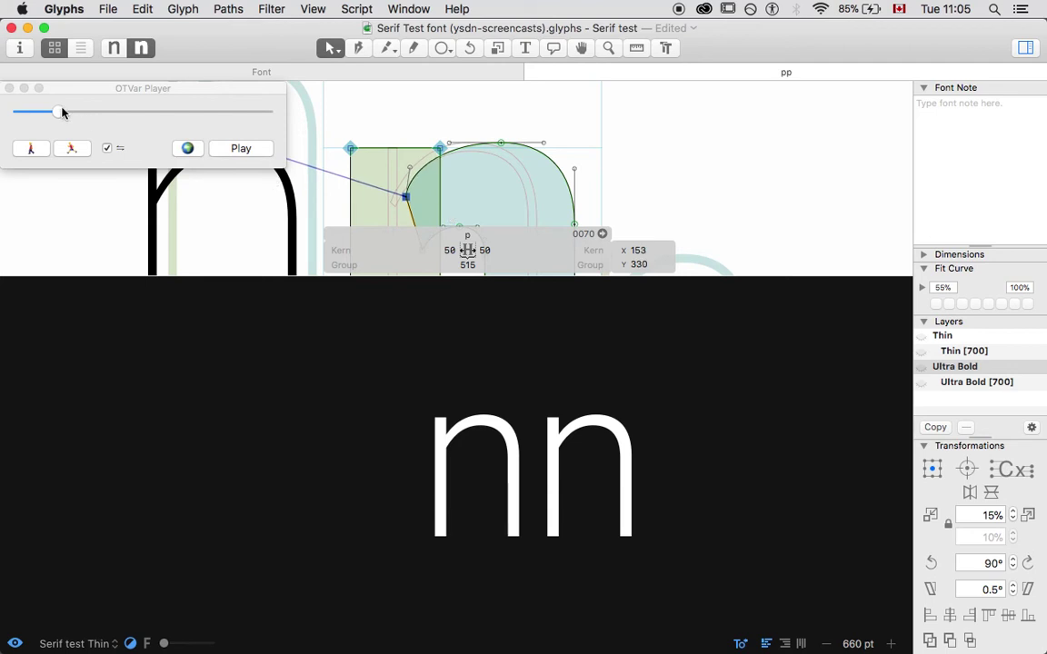
- Preview a heavier weight and change the Thin and Ultra Bold bracket layers' switch value to 600
{"action": "left_click_drag", "start_coordinate": [60, 114], "coordinate": [158, 110]}
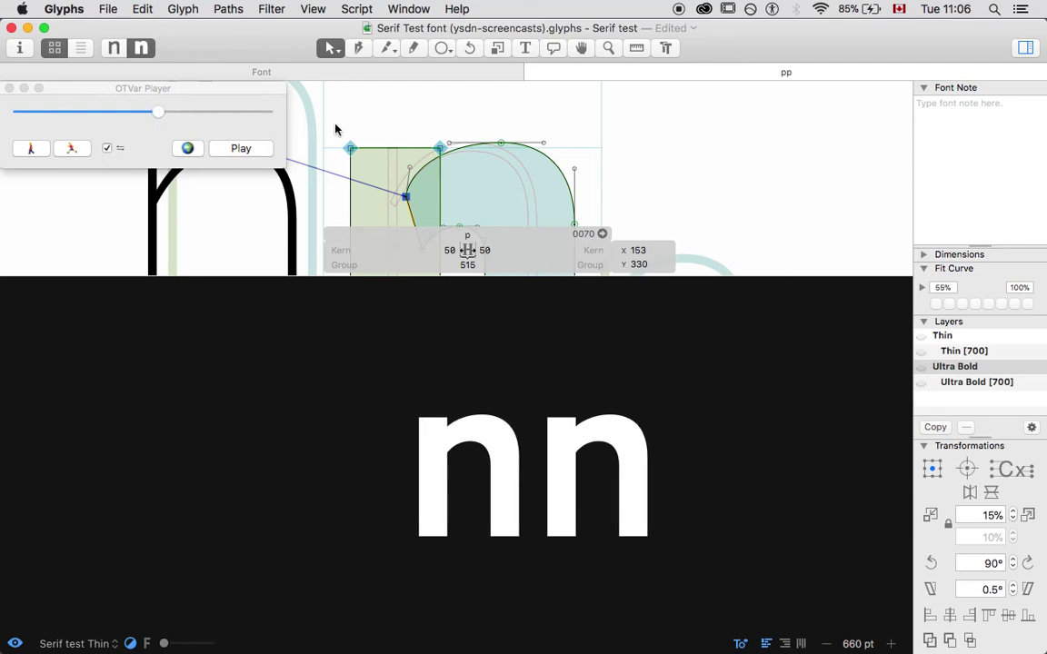
{"action": "left_click", "coordinate": [975, 350]}
{"action": "left_click", "coordinate": [963, 351]}
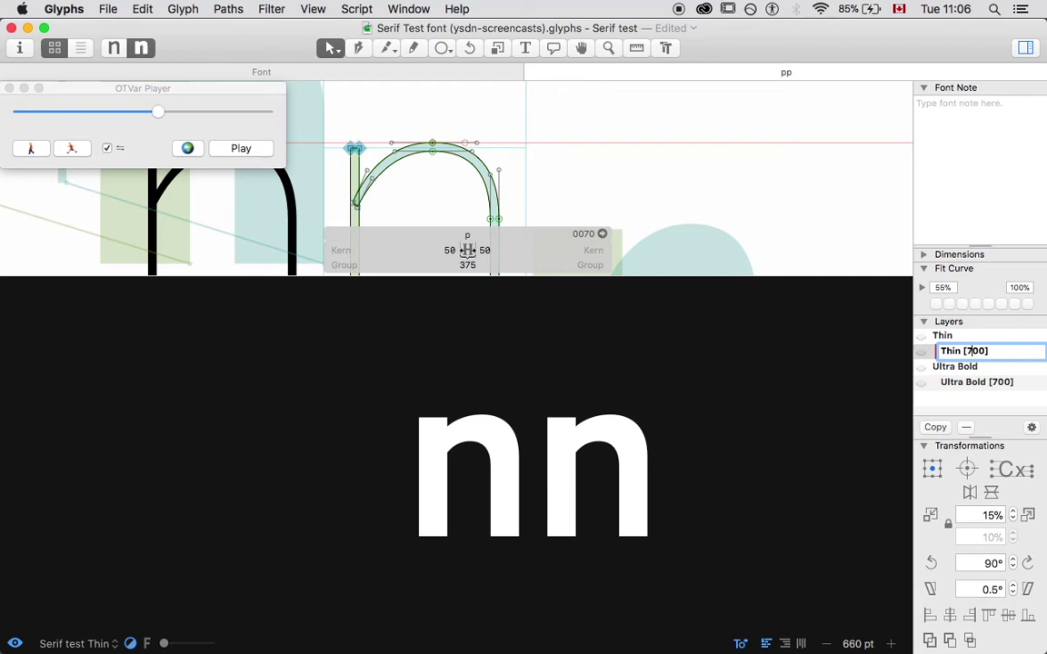
{"action": "double_click", "coordinate": [1009, 382]}
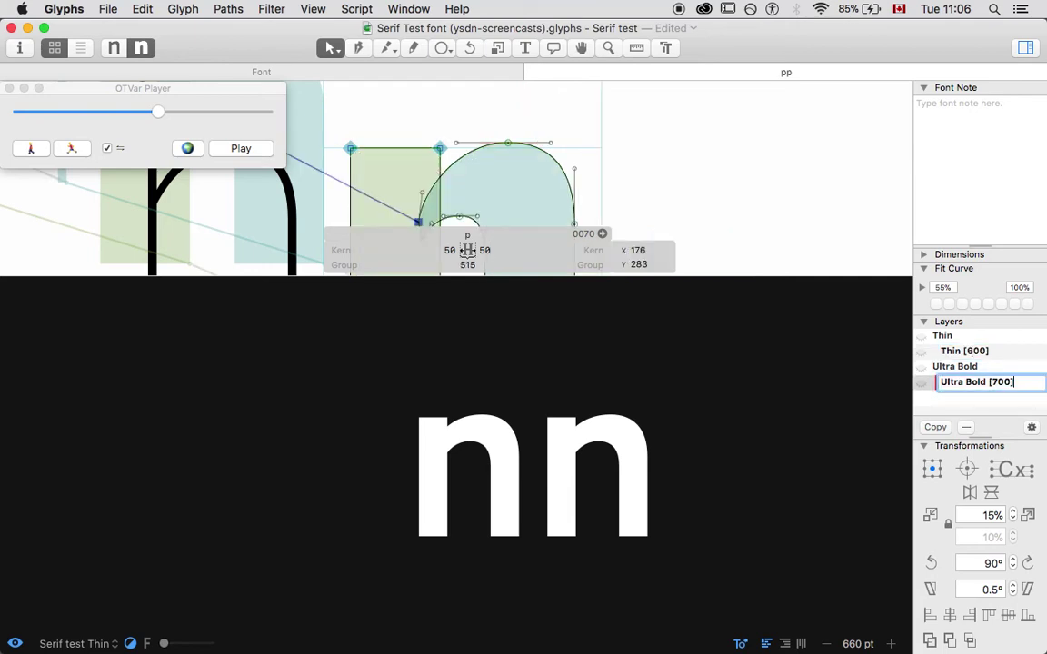
{"action": "type", "text": "6"}
{"action": "key", "text": "Left"}
{"action": "key", "text": "BackSpace"}
{"action": "key", "text": "Return"}
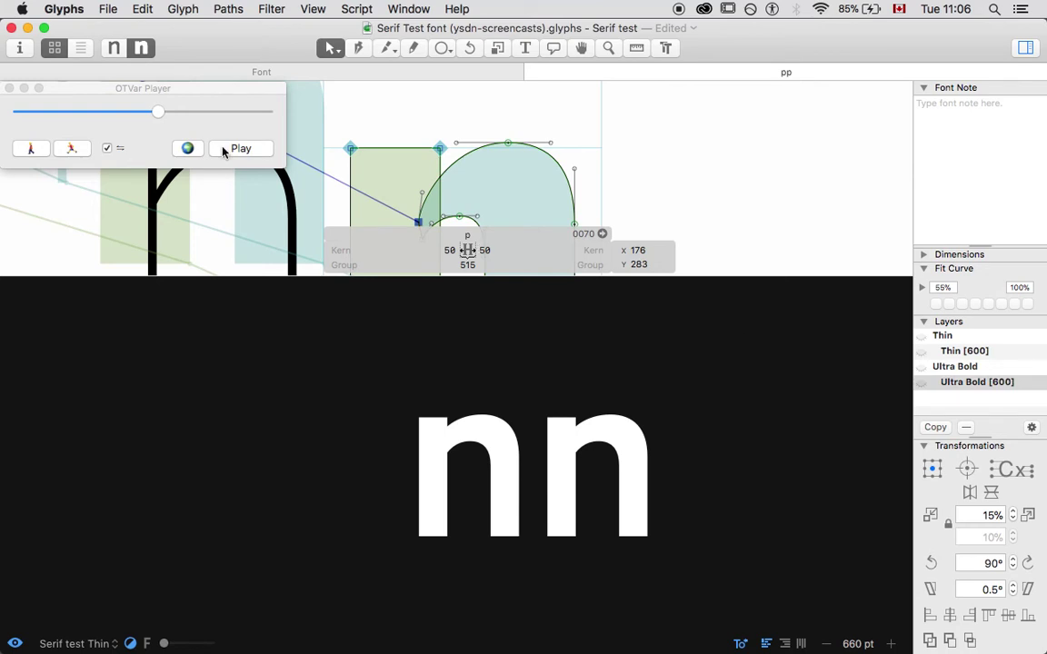
- Check the shapes at a slightly lighter weight and change both bracket layers' switch value to 500
{"action": "mouse_move", "coordinate": [156, 116]}
{"action": "left_mouse_down"}
{"action": "mouse_move", "coordinate": [110, 114]}
{"action": "mouse_move", "coordinate": [177, 121]}
{"action": "mouse_move", "coordinate": [156, 117]}
{"action": "left_mouse_up"}
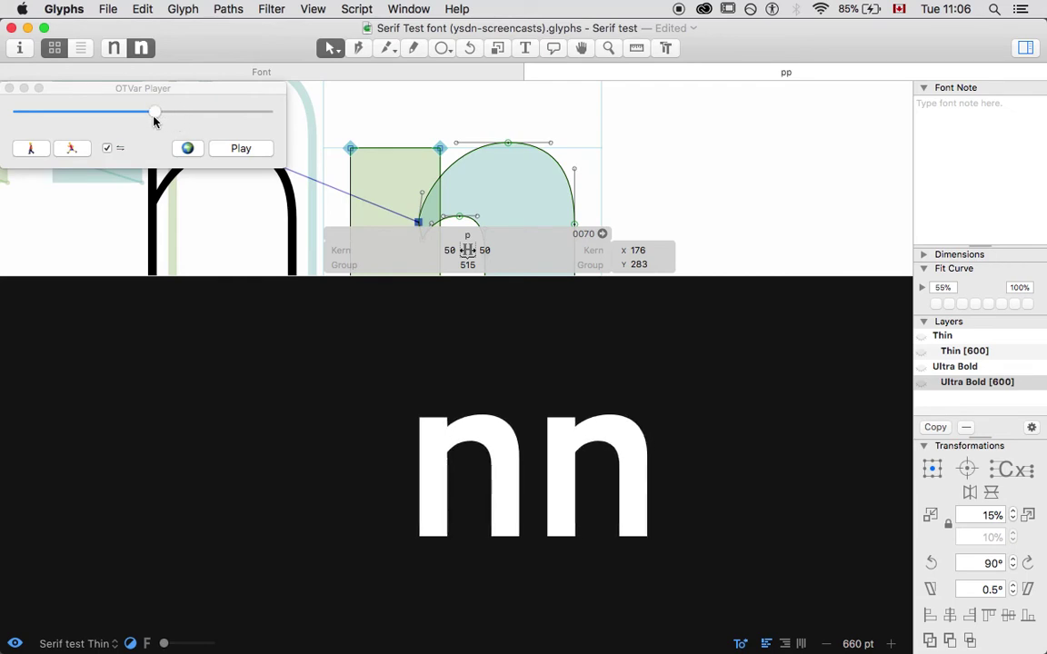
{"action": "left_click", "coordinate": [972, 353]}
{"action": "left_click", "coordinate": [972, 354]}
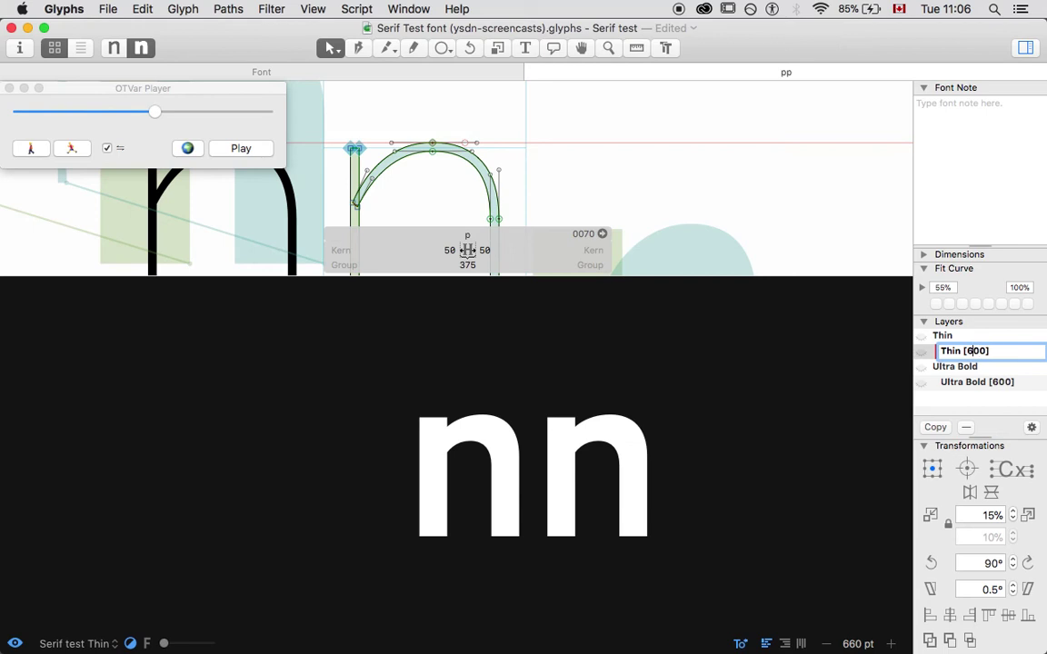
{"action": "key", "text": "BackSpace"}
{"action": "type", "text": "5"}
{"action": "key", "text": "Return"}
{"action": "left_click", "coordinate": [1007, 385]}
{"action": "left_click", "coordinate": [963, 384]}
{"action": "key", "text": "BackSpace"}
{"action": "type", "text": "5"}
{"action": "key", "text": "Return"}
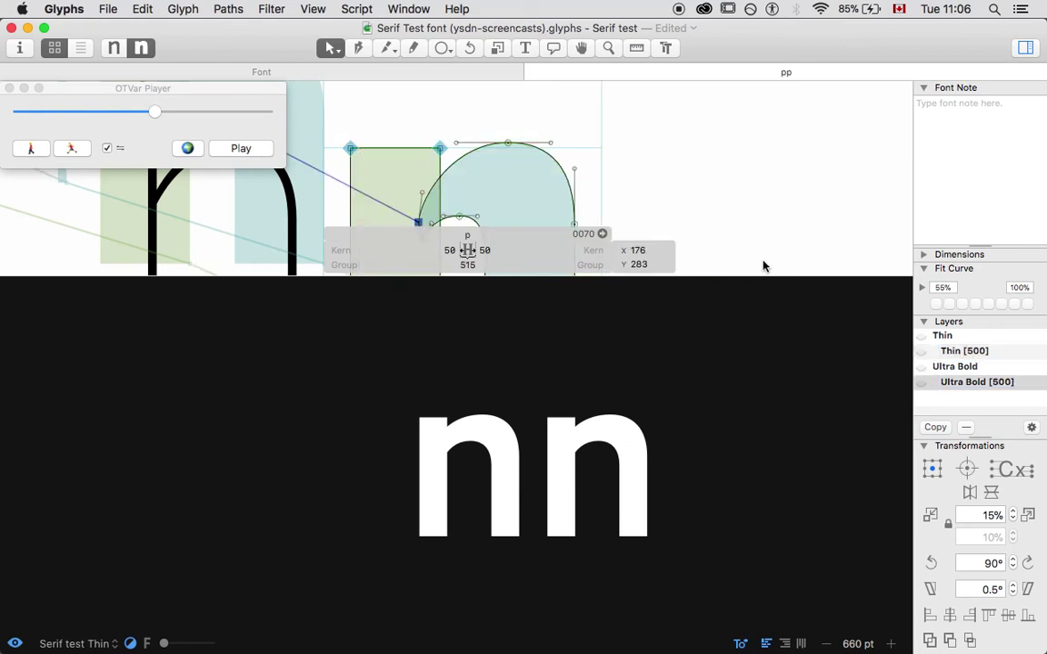
- Preview a medium weight and change the Ultra Bold and Thin bracket layers' switch value to 550
{"action": "left_click_drag", "start_coordinate": [153, 111], "coordinate": [131, 126]}
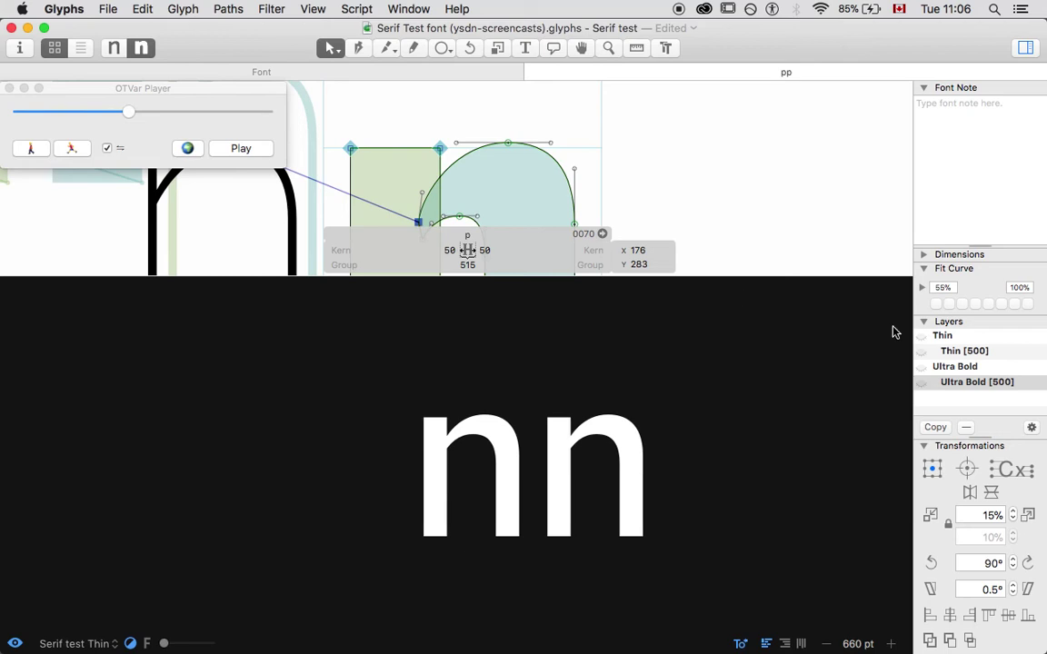
{"action": "double_click", "coordinate": [1006, 382]}
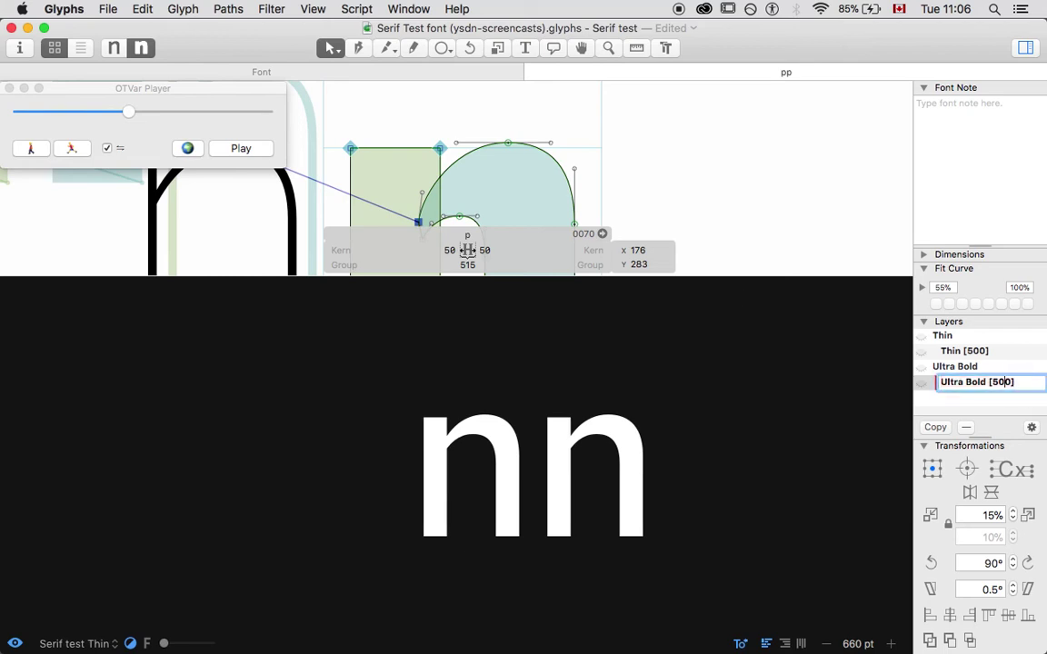
{"action": "double_click", "coordinate": [981, 352]}
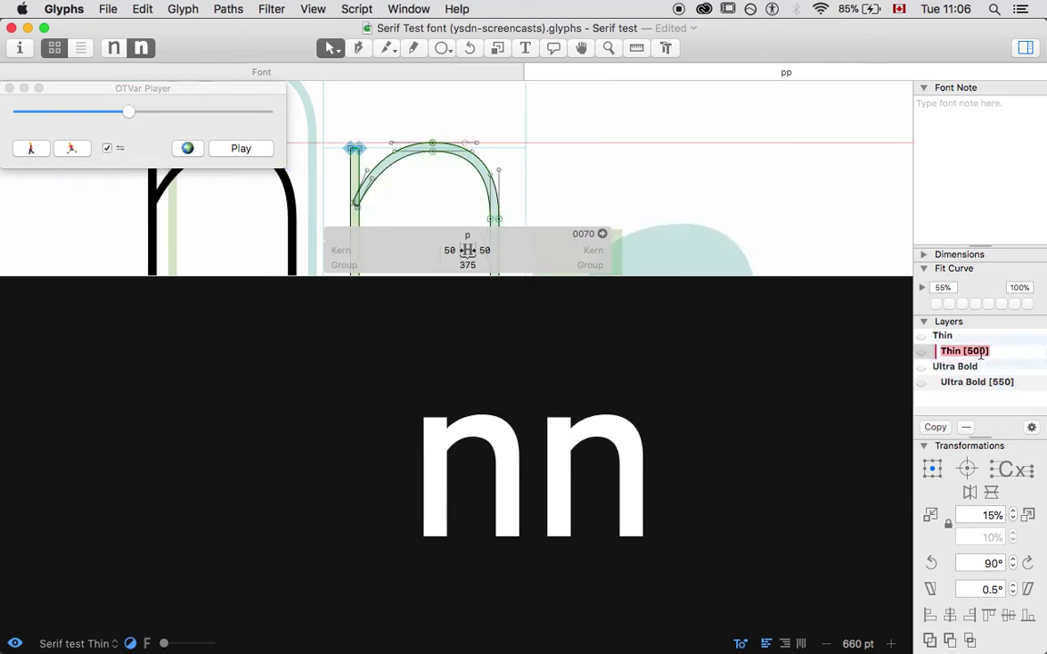
{"action": "key", "text": "BackSpace"}
{"action": "type", "text": "5"}
{"action": "key", "text": "Return"}
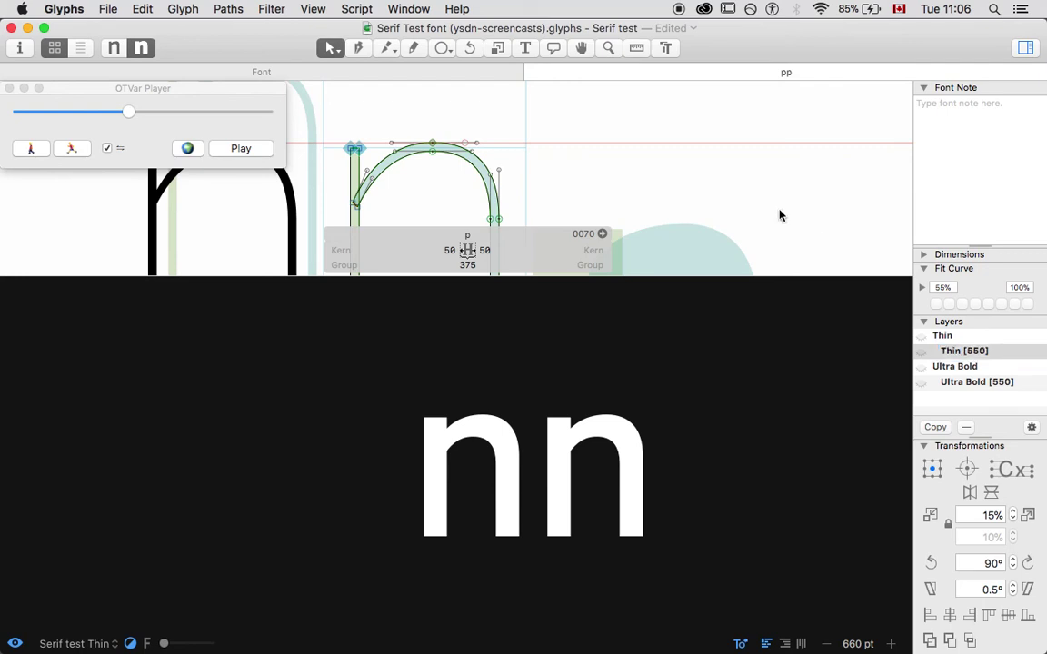
- Preview a slightly heavier weight and rename the bracket layers to Thin [580] and Ultra Bold [580]
{"action": "left_click_drag", "start_coordinate": [132, 114], "coordinate": [152, 134]}
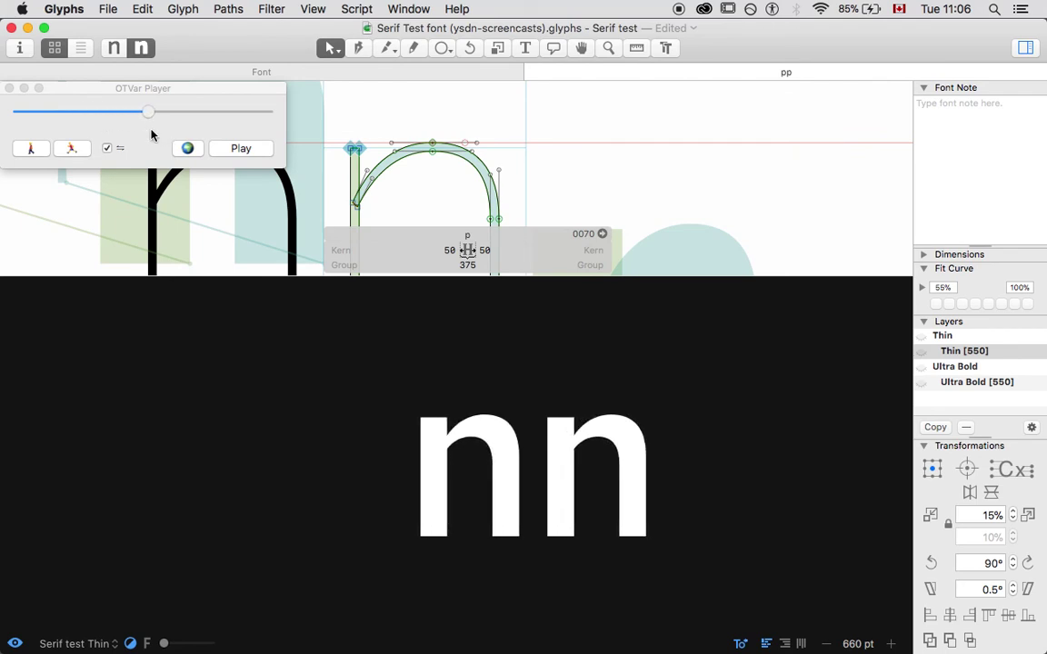
{"action": "double_click", "coordinate": [979, 355]}
{"action": "key", "text": "Right"}
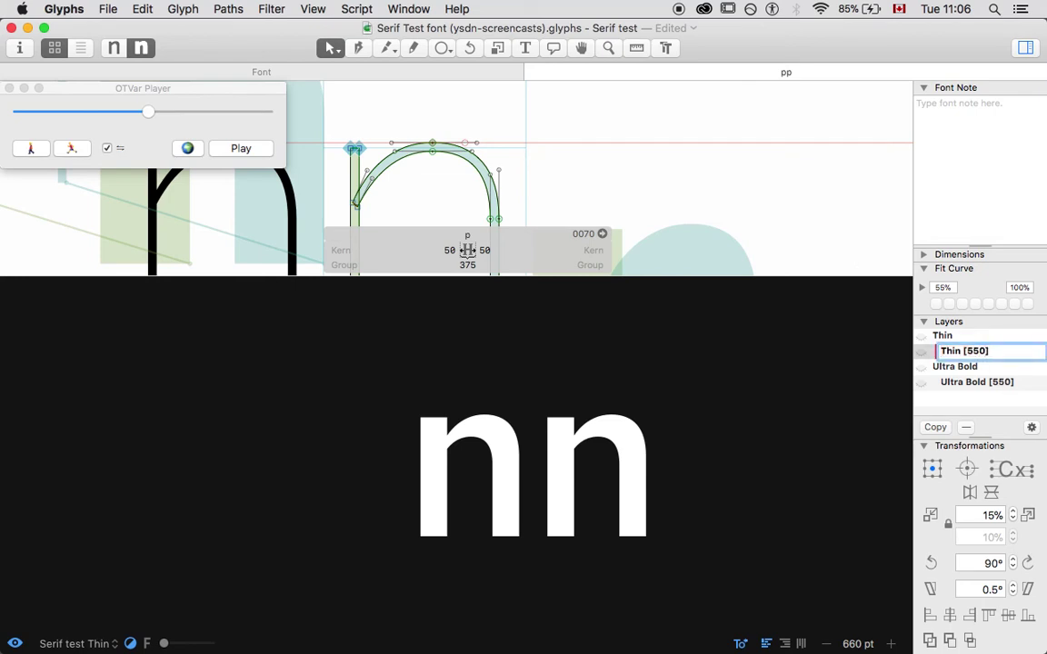
{"action": "key", "text": "BackSpace"}
{"action": "type", "text": "8"}
{"action": "key", "text": "Return"}
{"action": "double_click", "coordinate": [979, 383]}
{"action": "key", "text": "Right"}
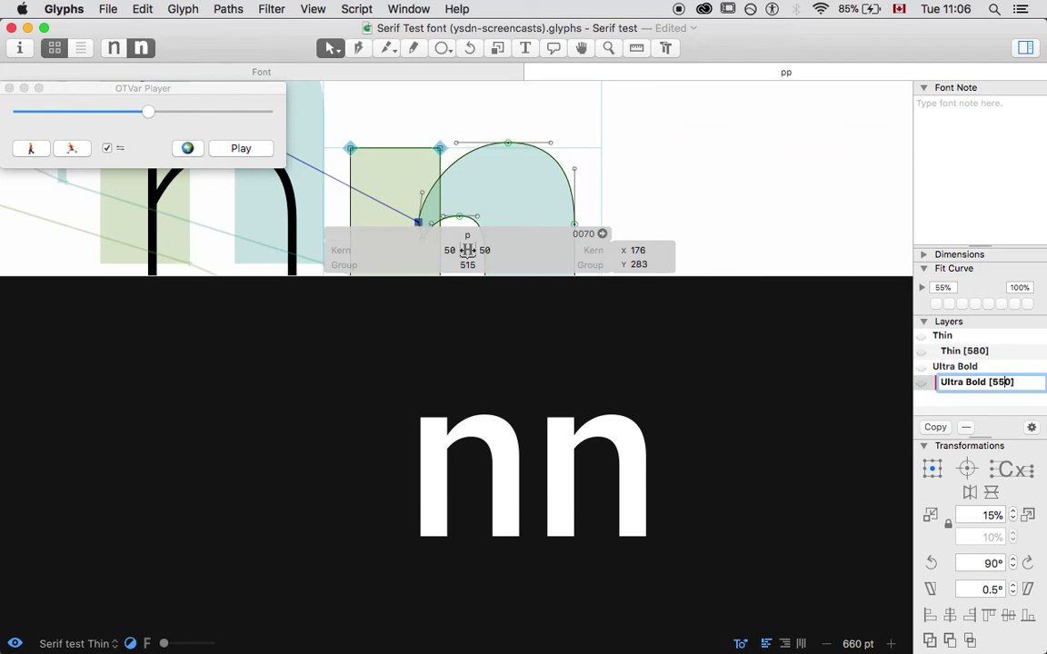
{"action": "type", "text": "8"}
{"action": "key", "text": "Return"}
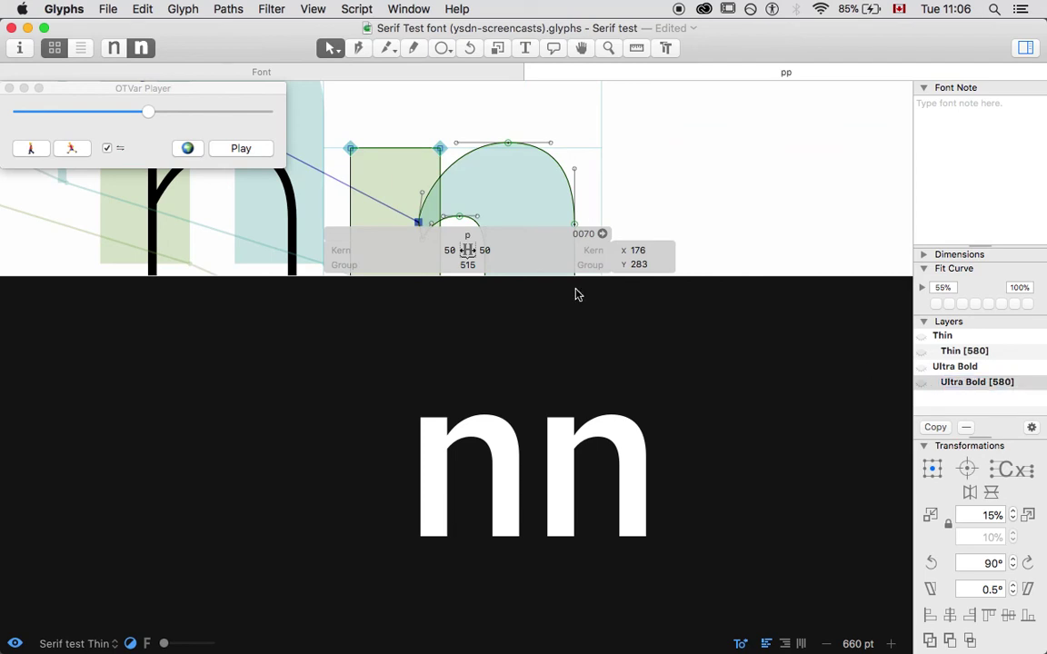
- Inspect the shapes around the switch weight, play and pause the weight animation, and close the OTVar Player
{"action": "mouse_move", "coordinate": [150, 112]}
{"action": "left_mouse_down"}
{"action": "mouse_move", "coordinate": [119, 115]}
{"action": "mouse_move", "coordinate": [165, 122]}
{"action": "mouse_move", "coordinate": [155, 121]}
{"action": "left_mouse_up"}
{"action": "left_click", "coordinate": [229, 150]}
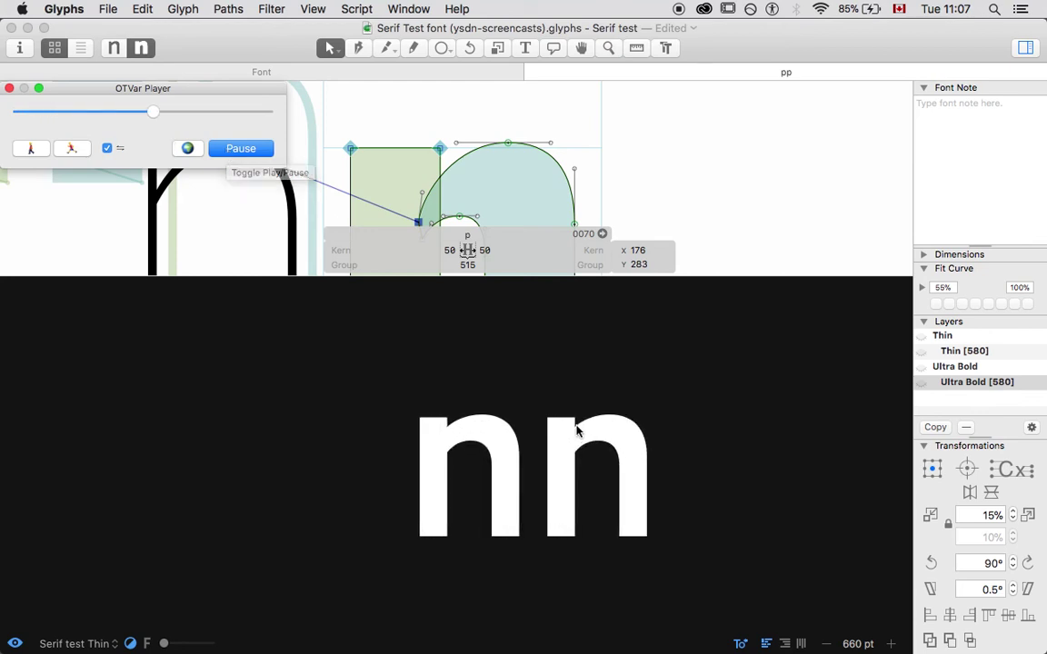
{"action": "left_click", "coordinate": [227, 146]}
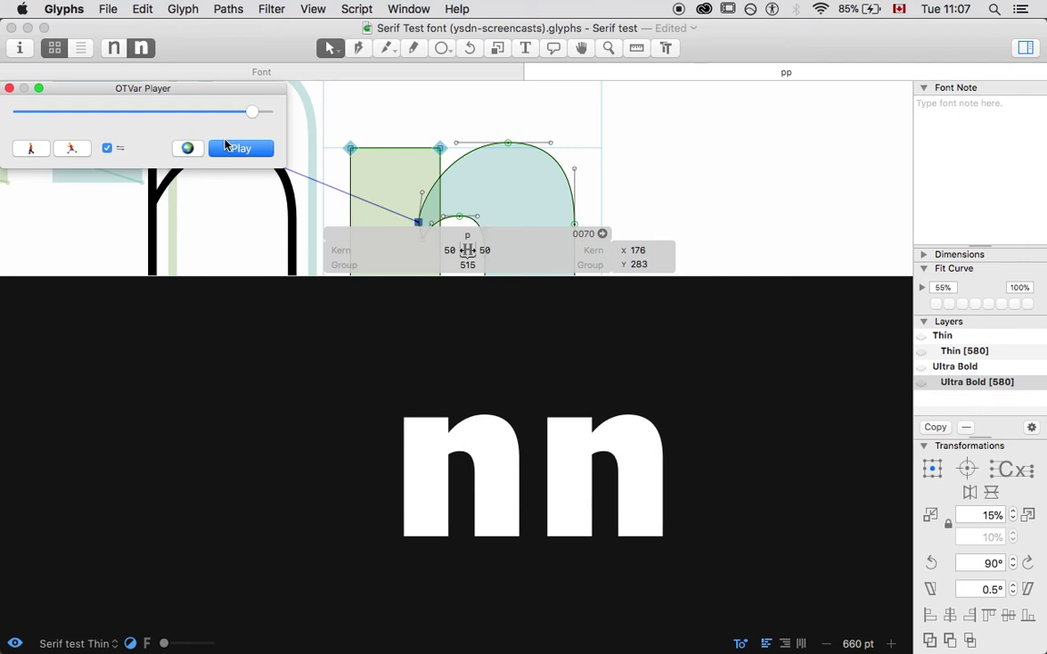
{"action": "left_click", "coordinate": [9, 89]}
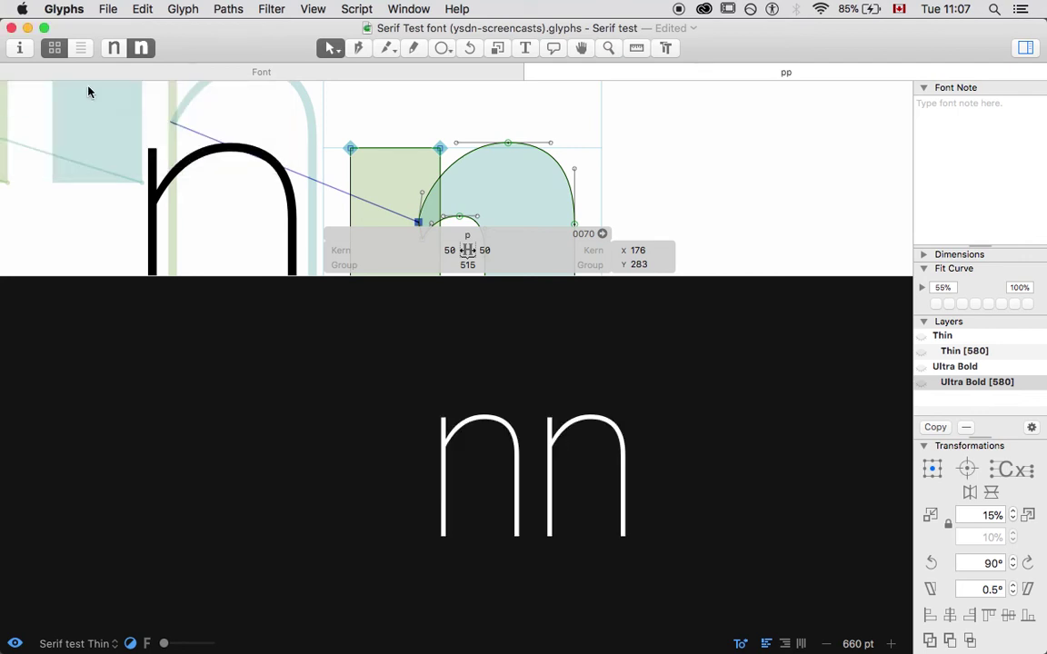